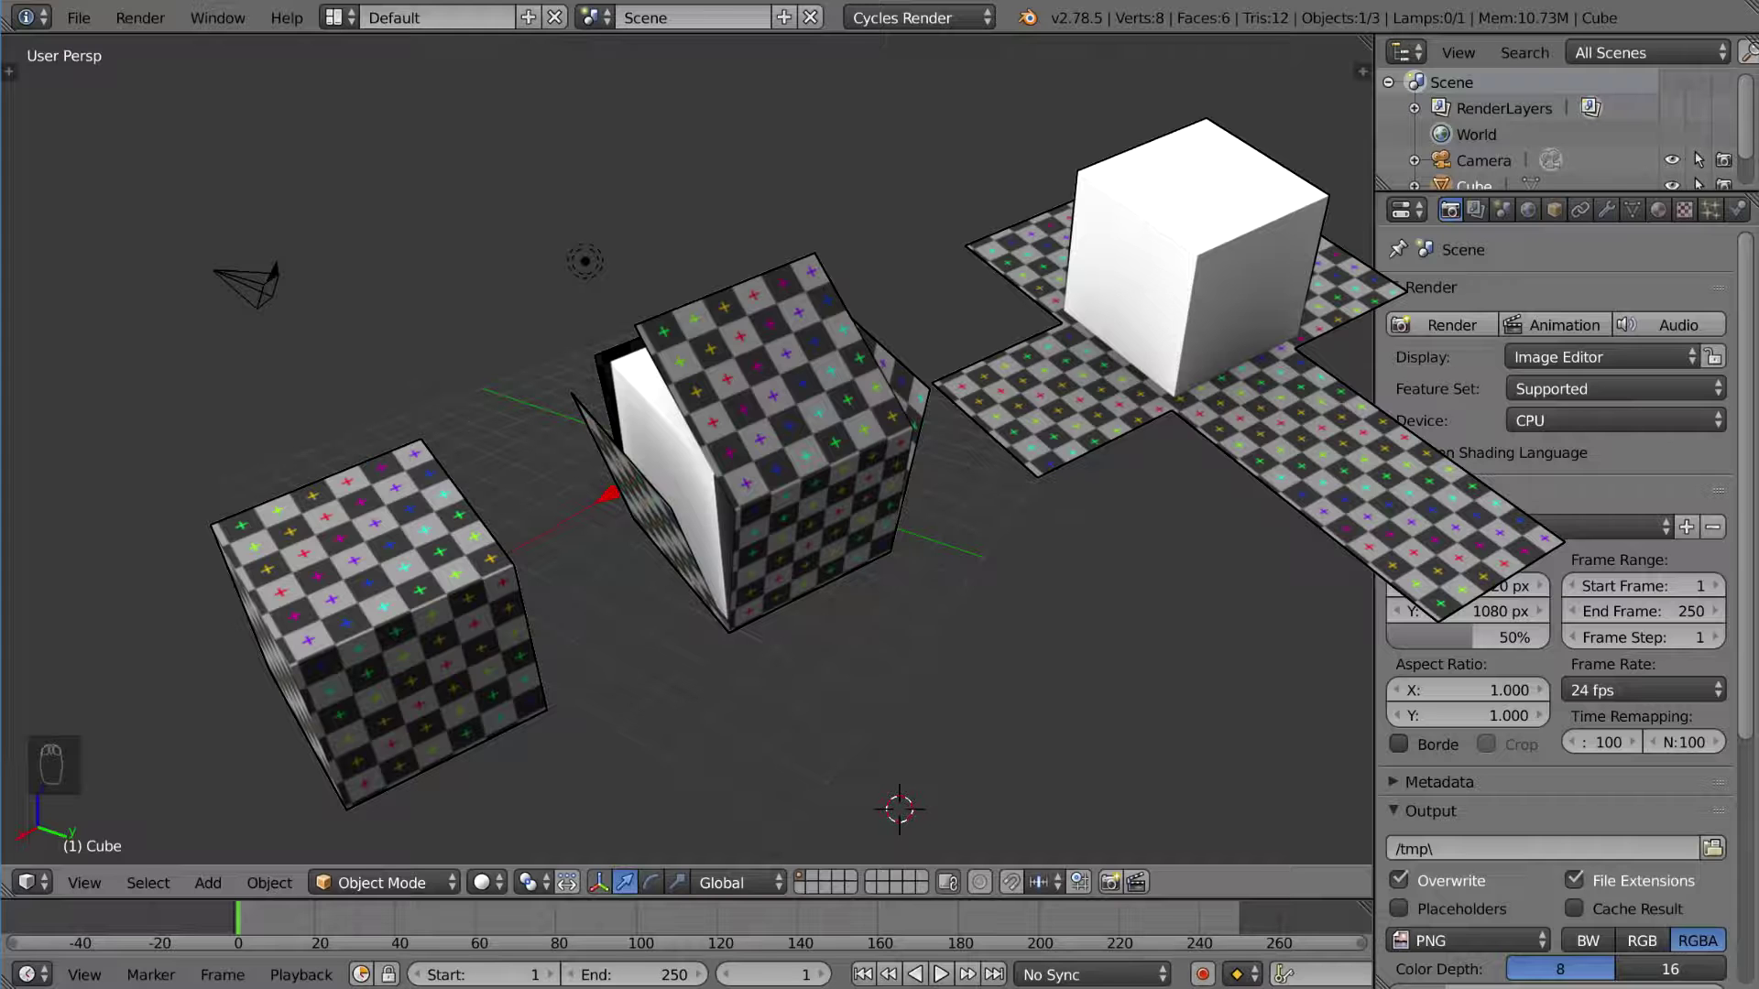
Split the 3D view horizontally and turn the lower area into a UV/Image Editor
key(n)
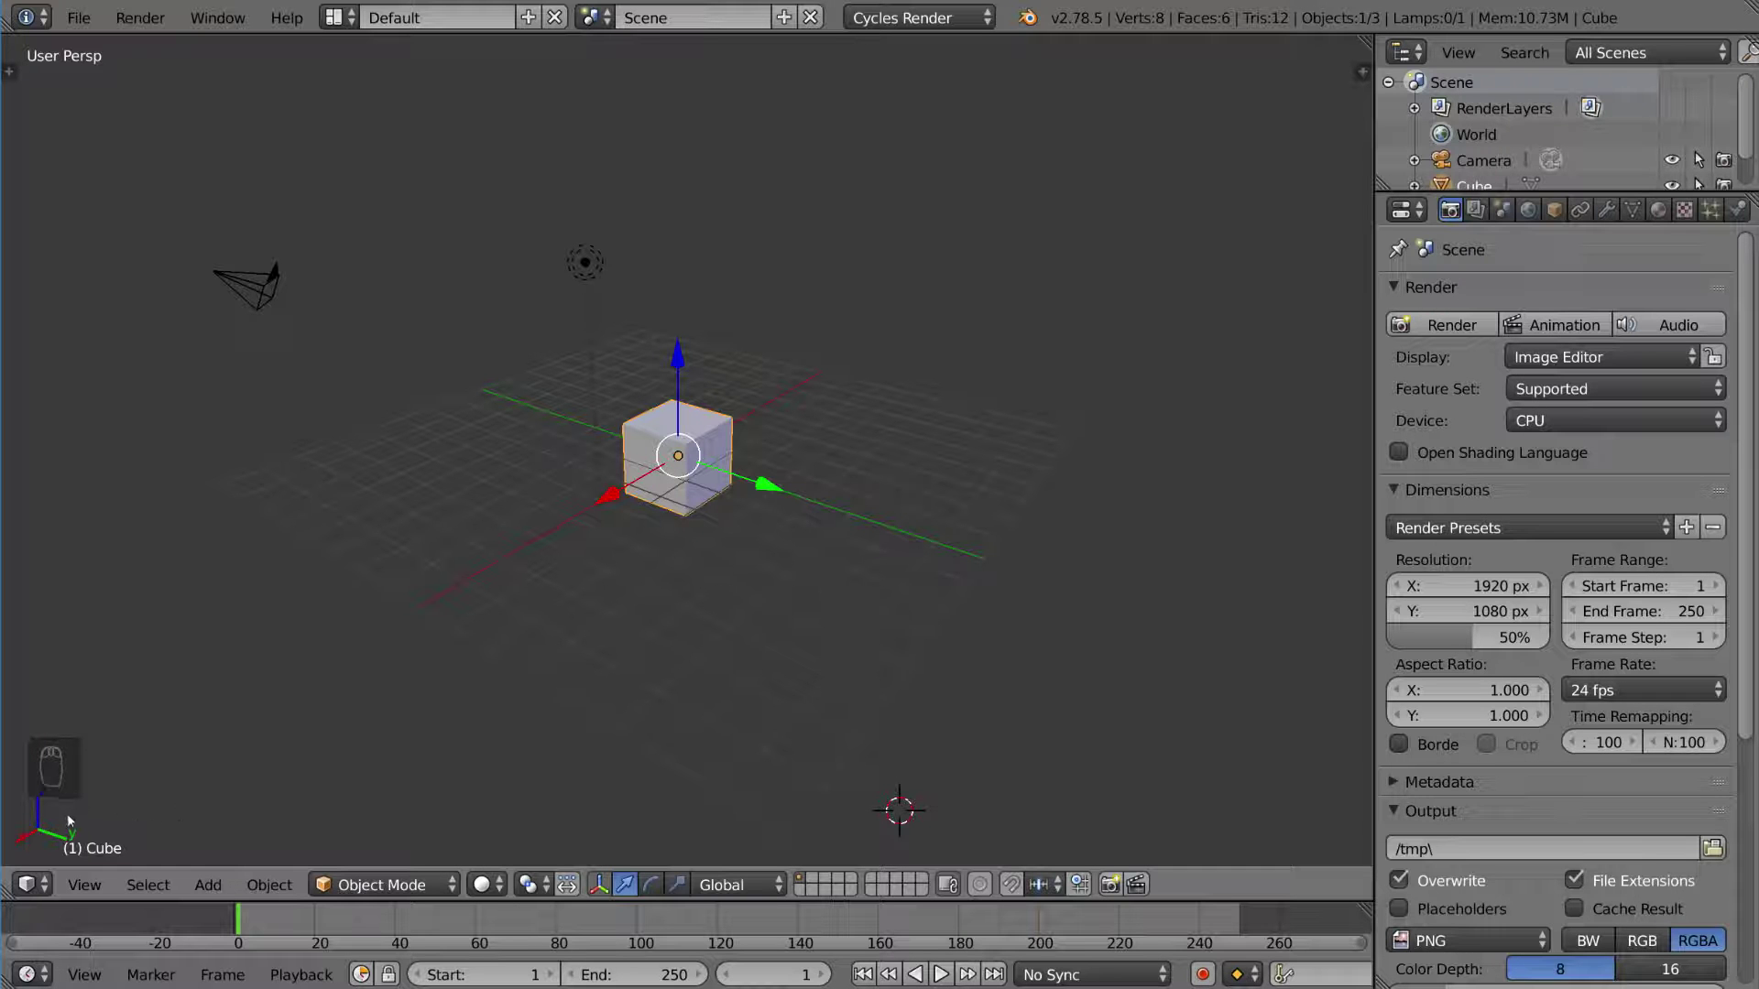
drag(4, 893, 42, 487)
click(37, 887)
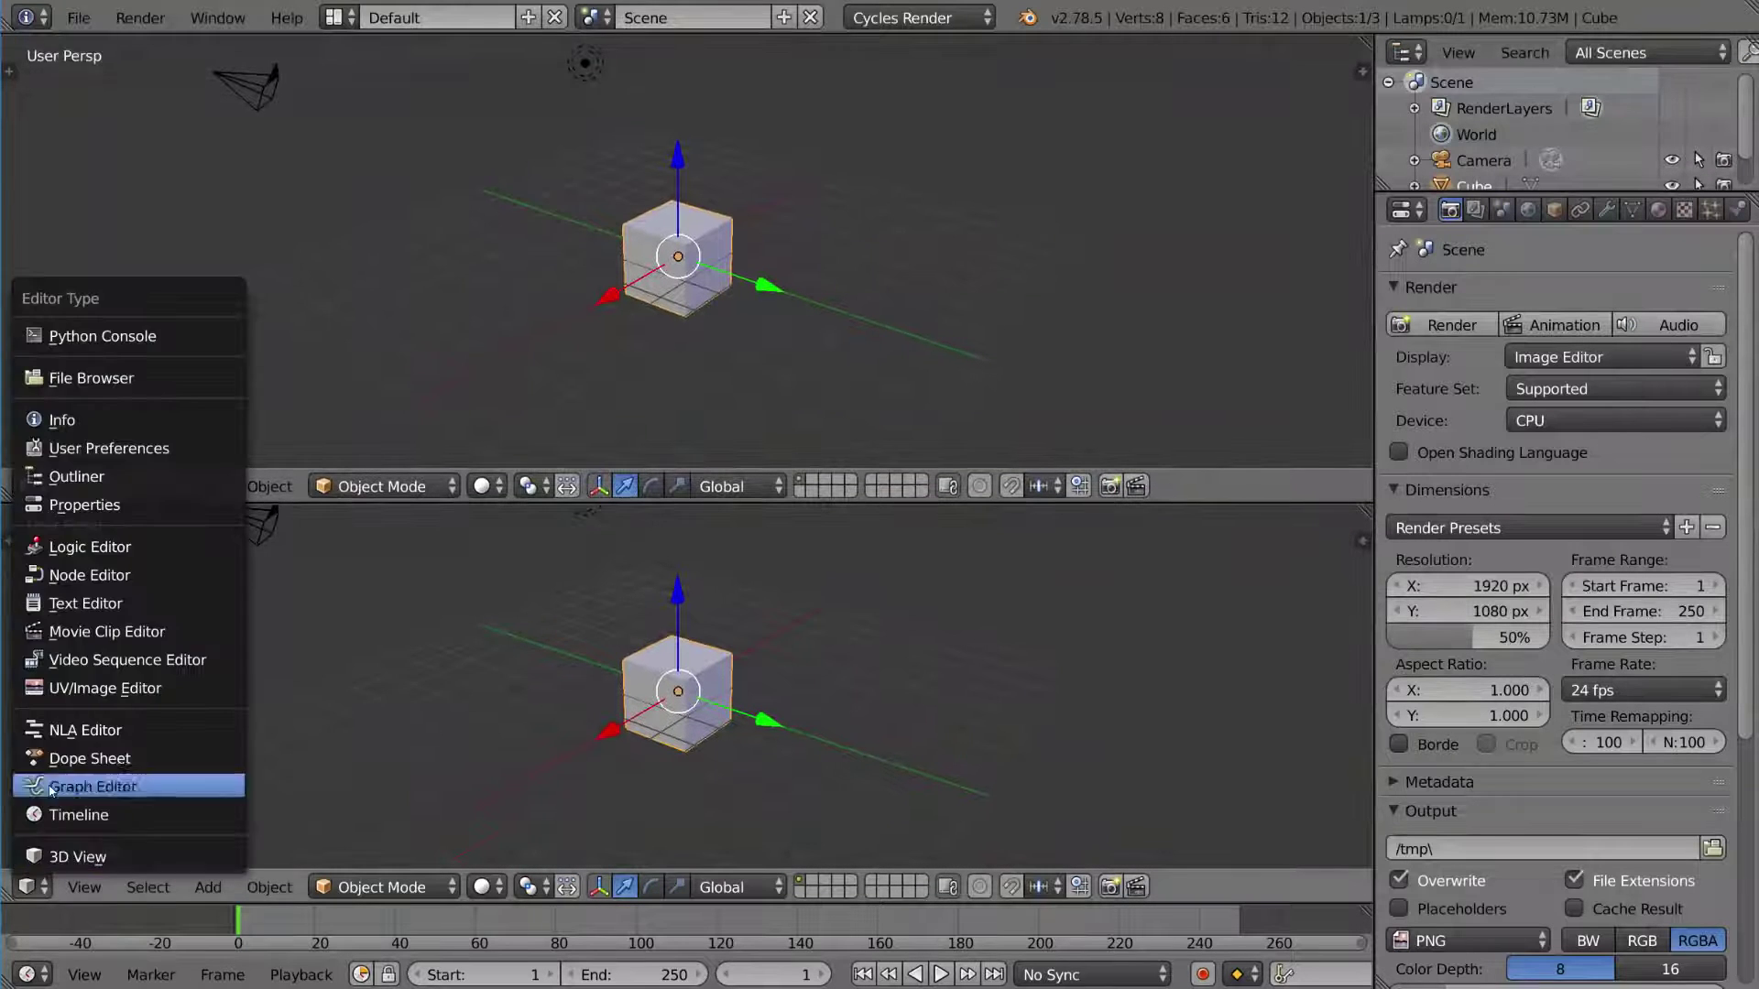
click(172, 691)
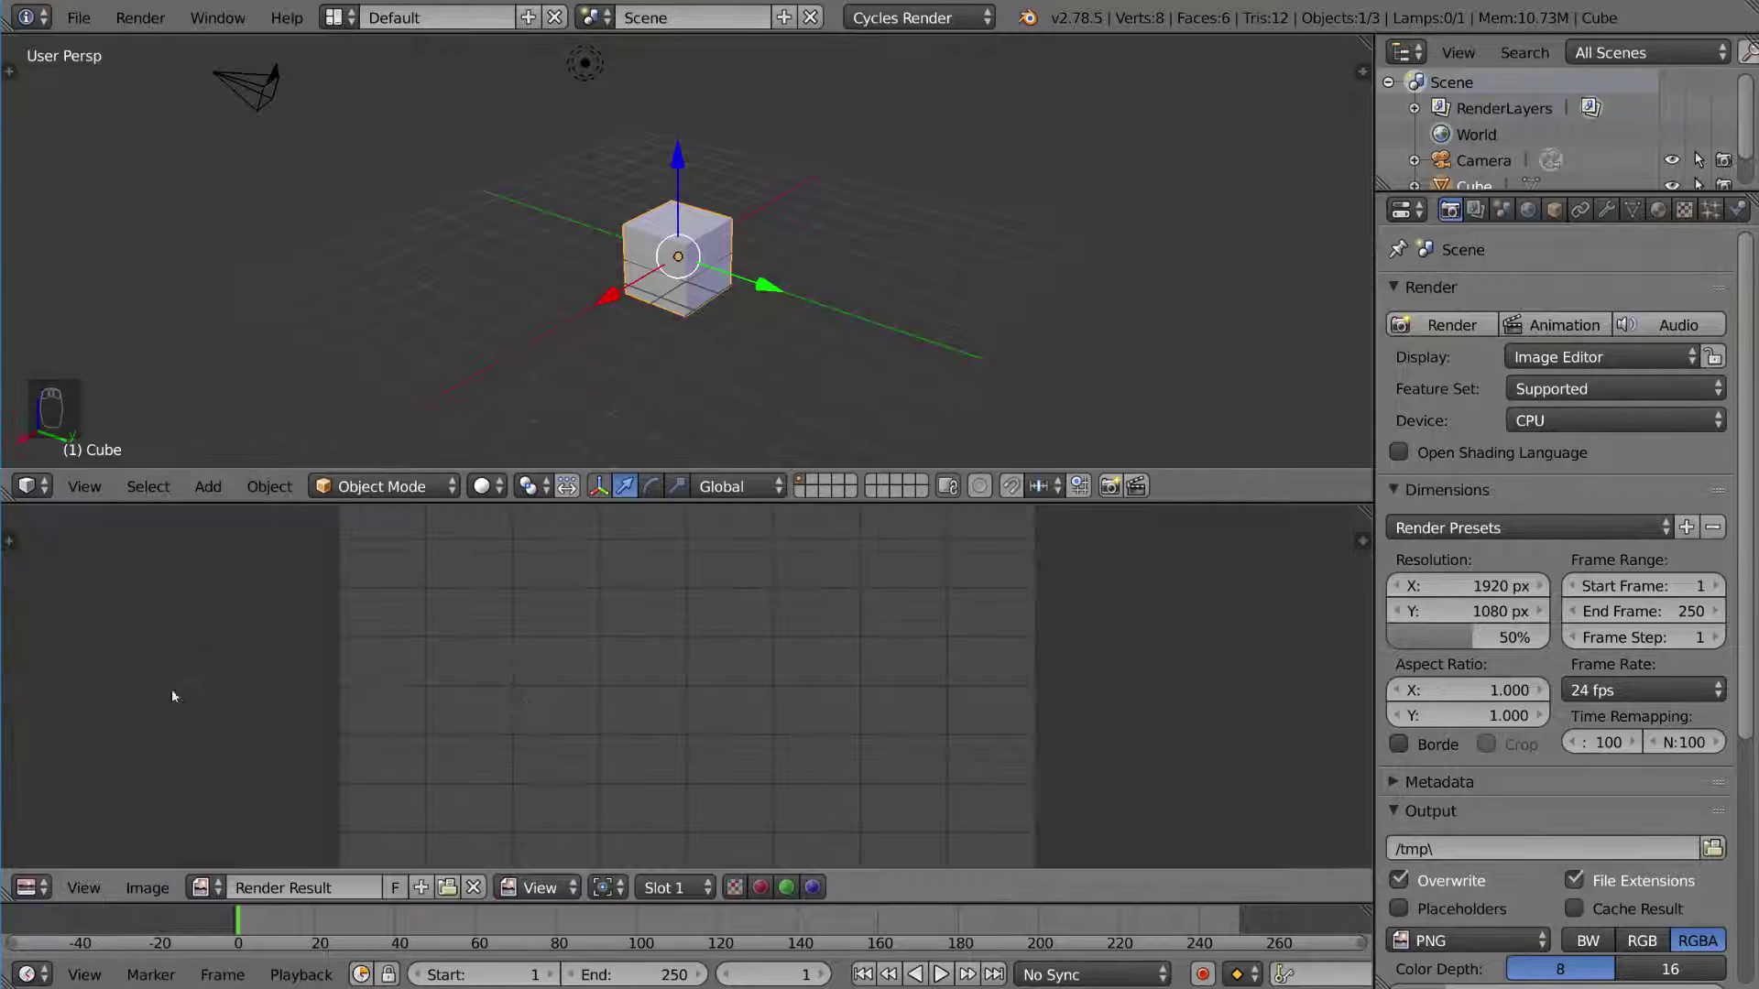
scroll(935, 716, down, 1)
mouse_move(753, 666)
middle_down()
mouse_move(734, 648)
mouse_move(779, 661)
middle_up()
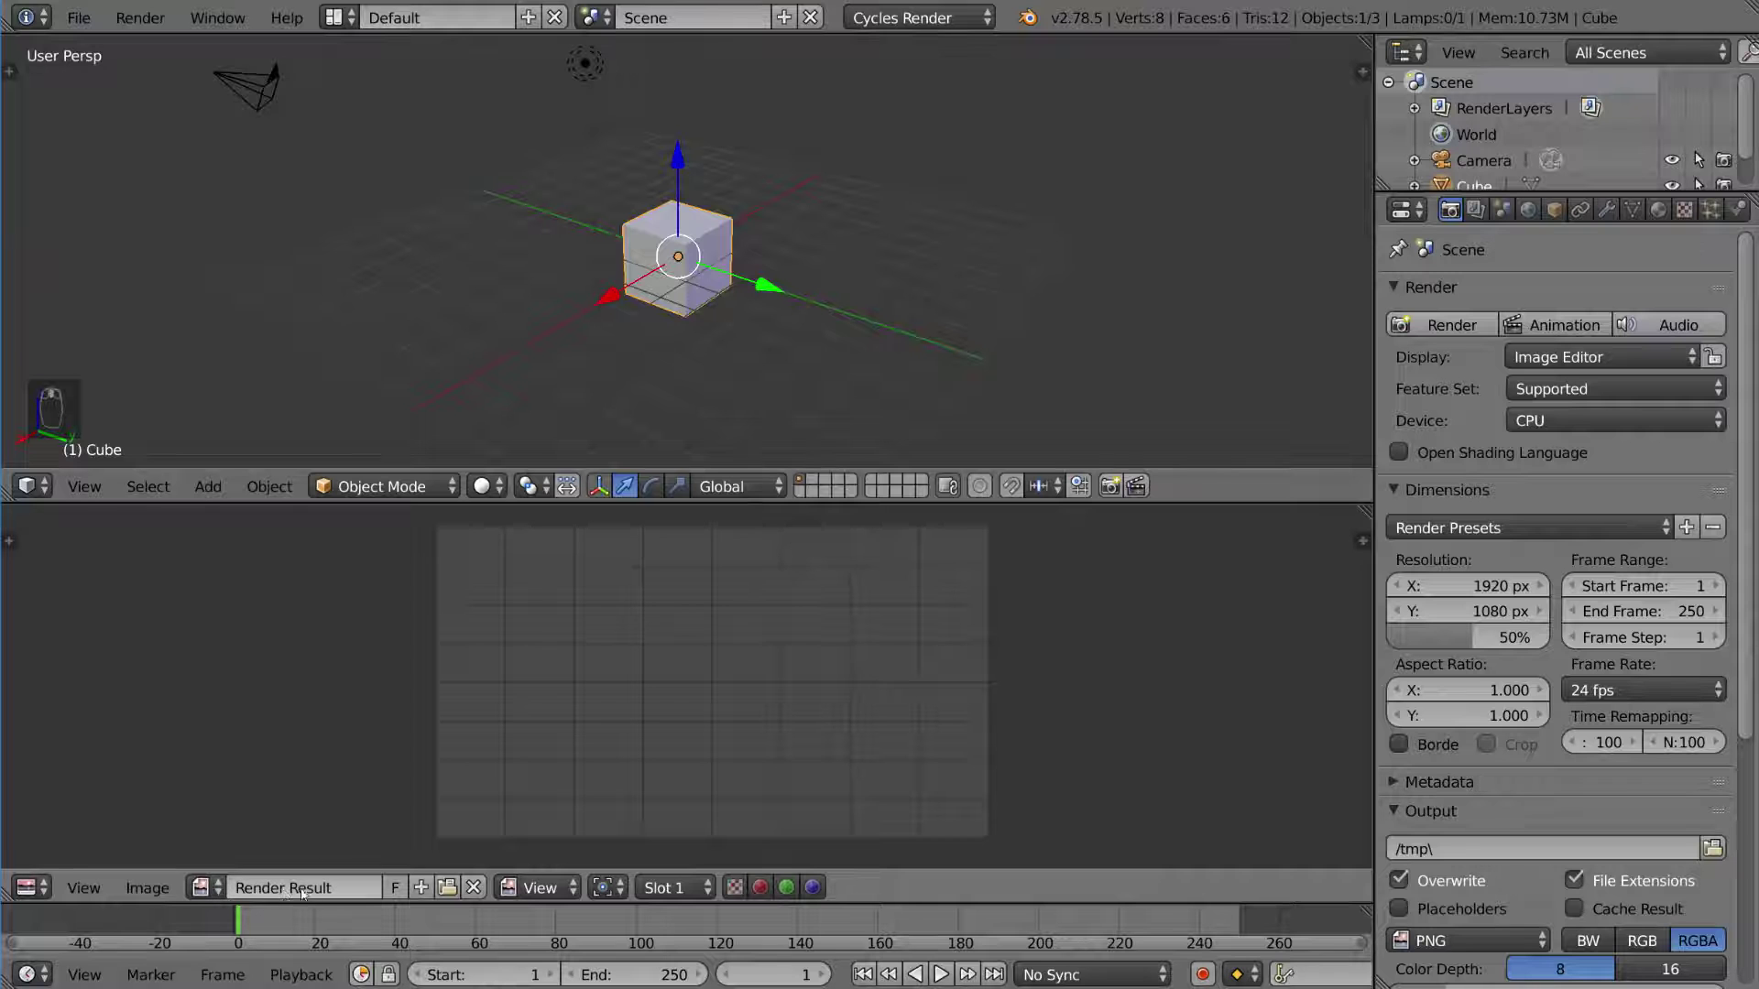
Unlink the Render Result image from the UV/Image Editor so that no image is loaded
click(203, 888)
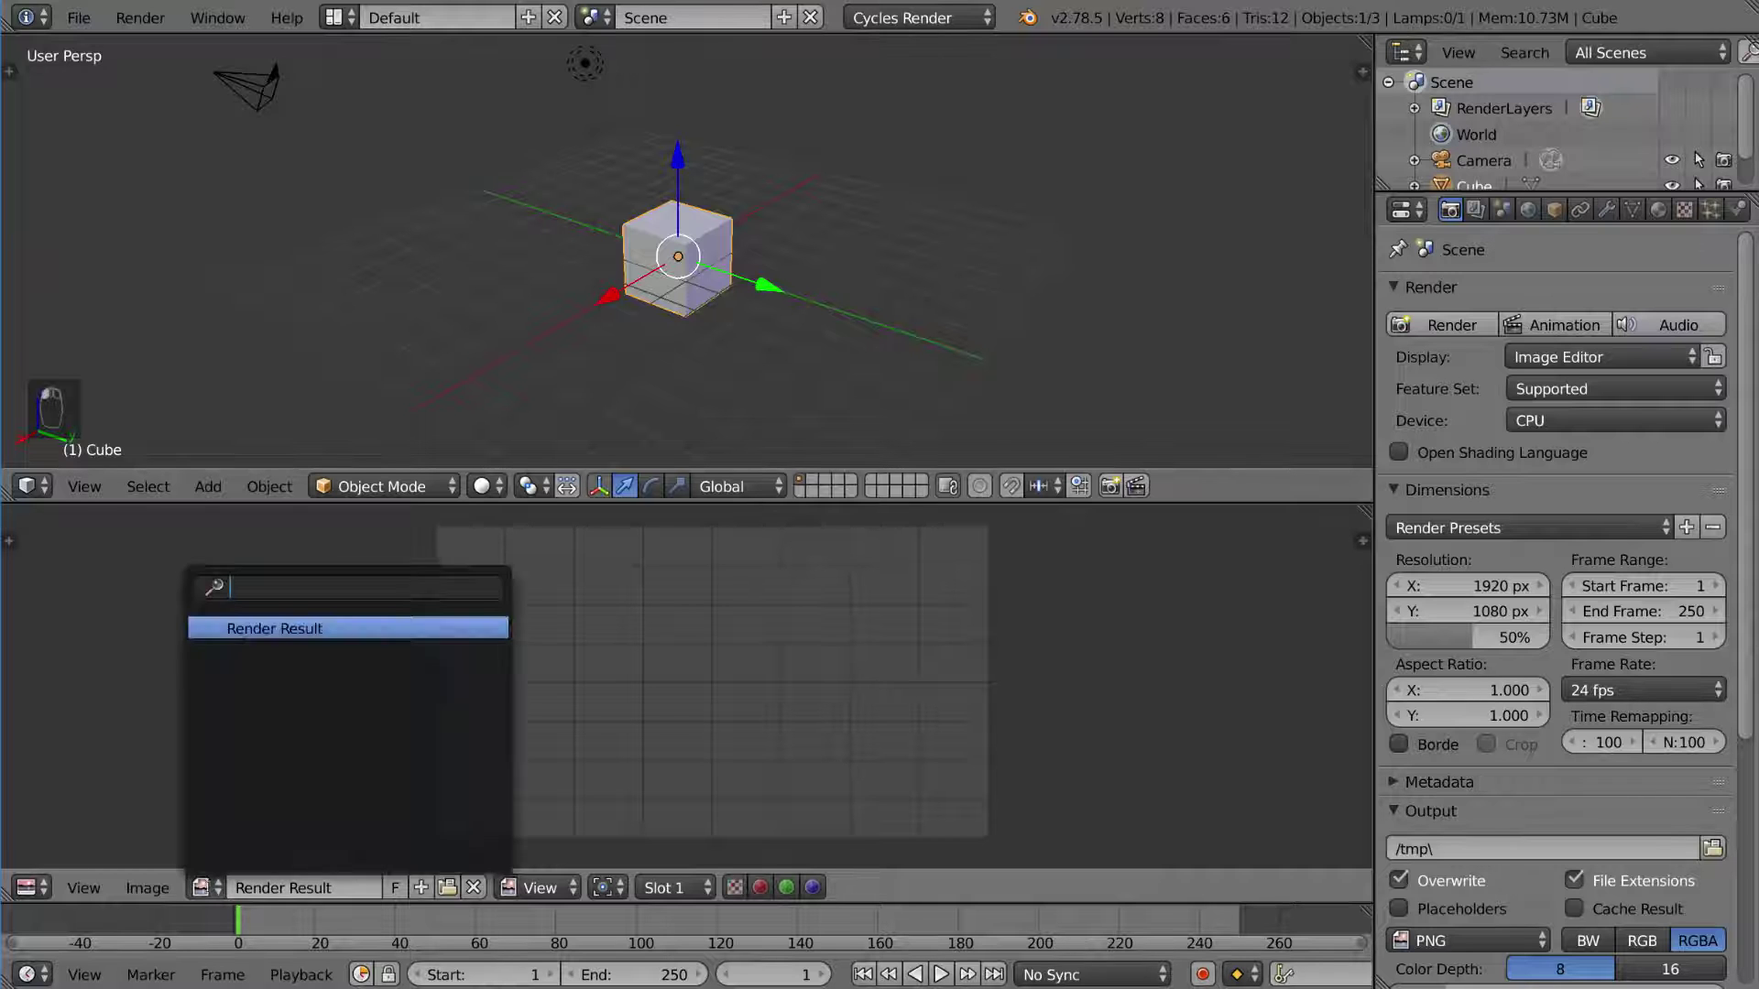
click(379, 675)
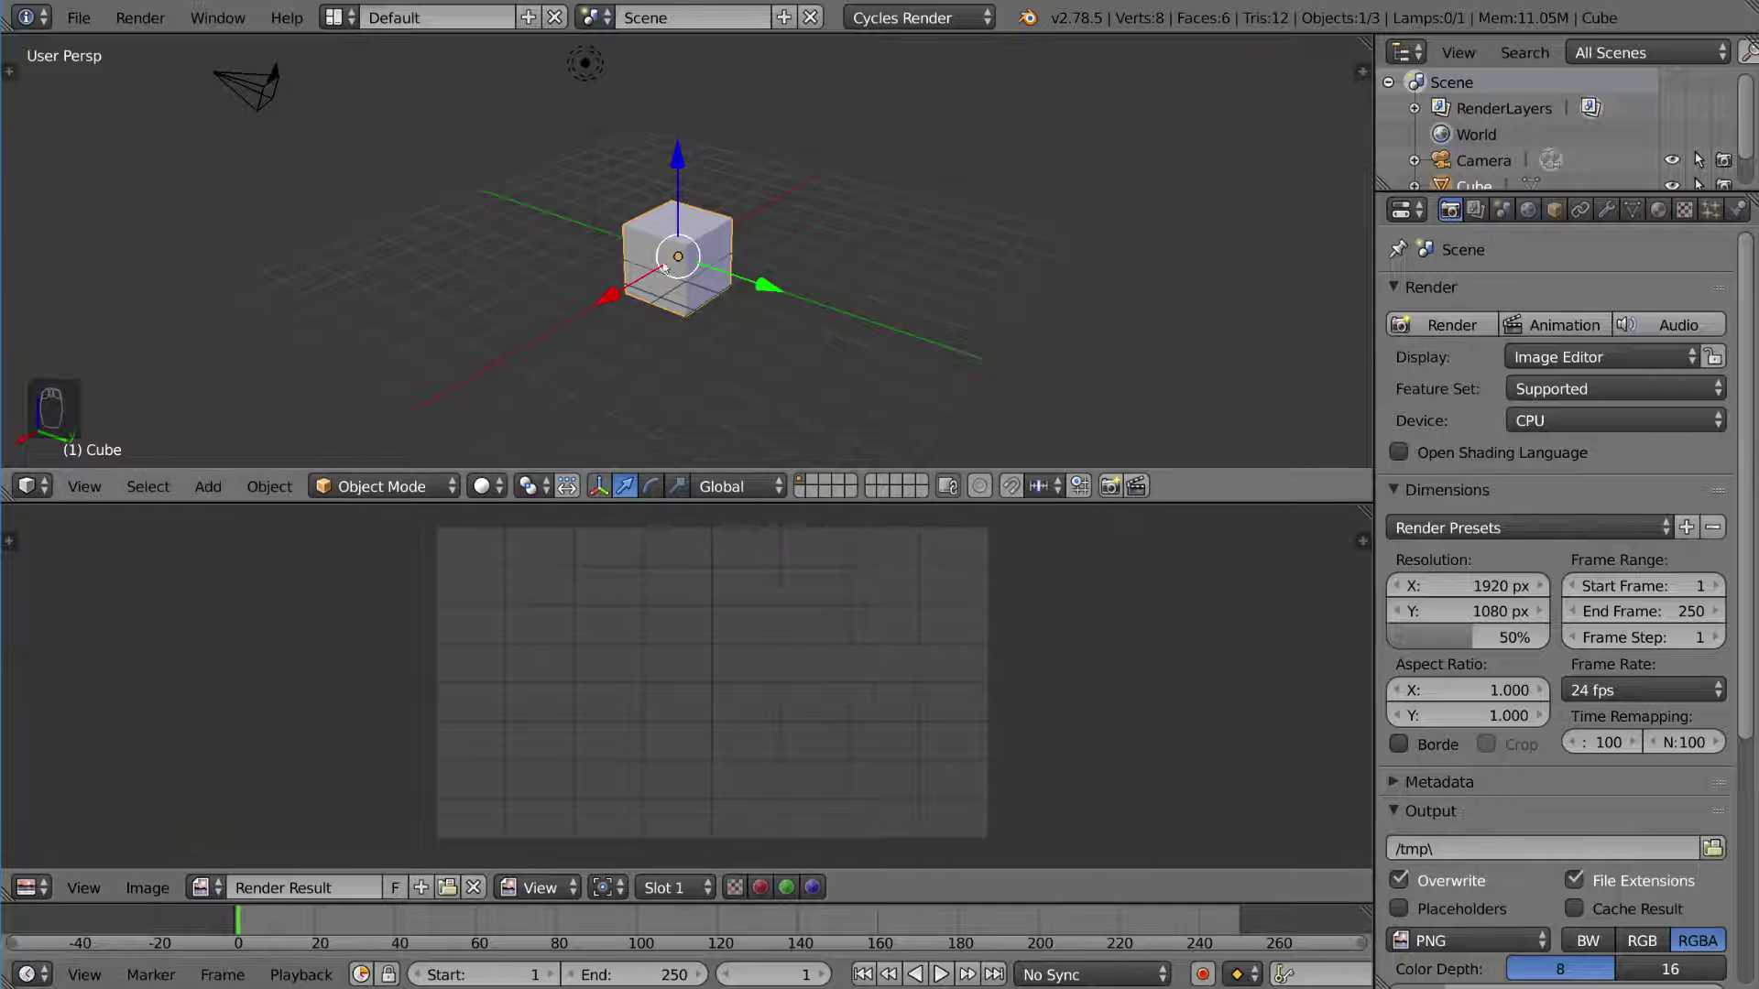
click(474, 887)
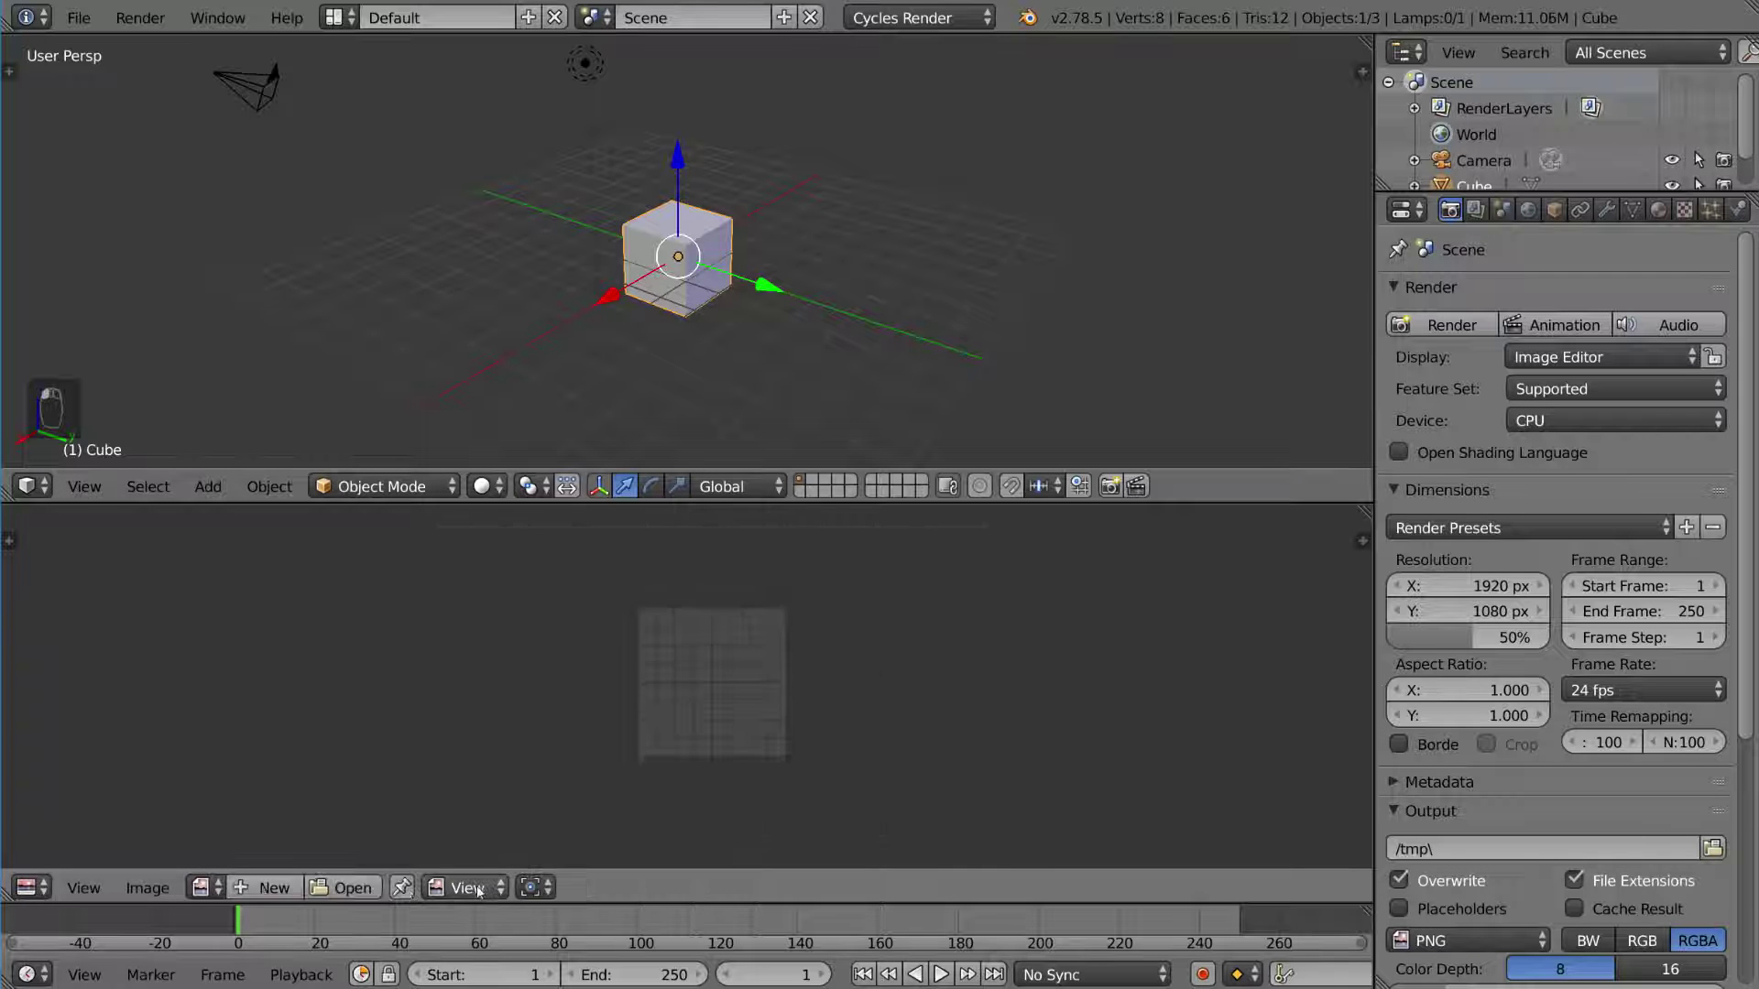
click(205, 886)
scroll(696, 689, up, 3)
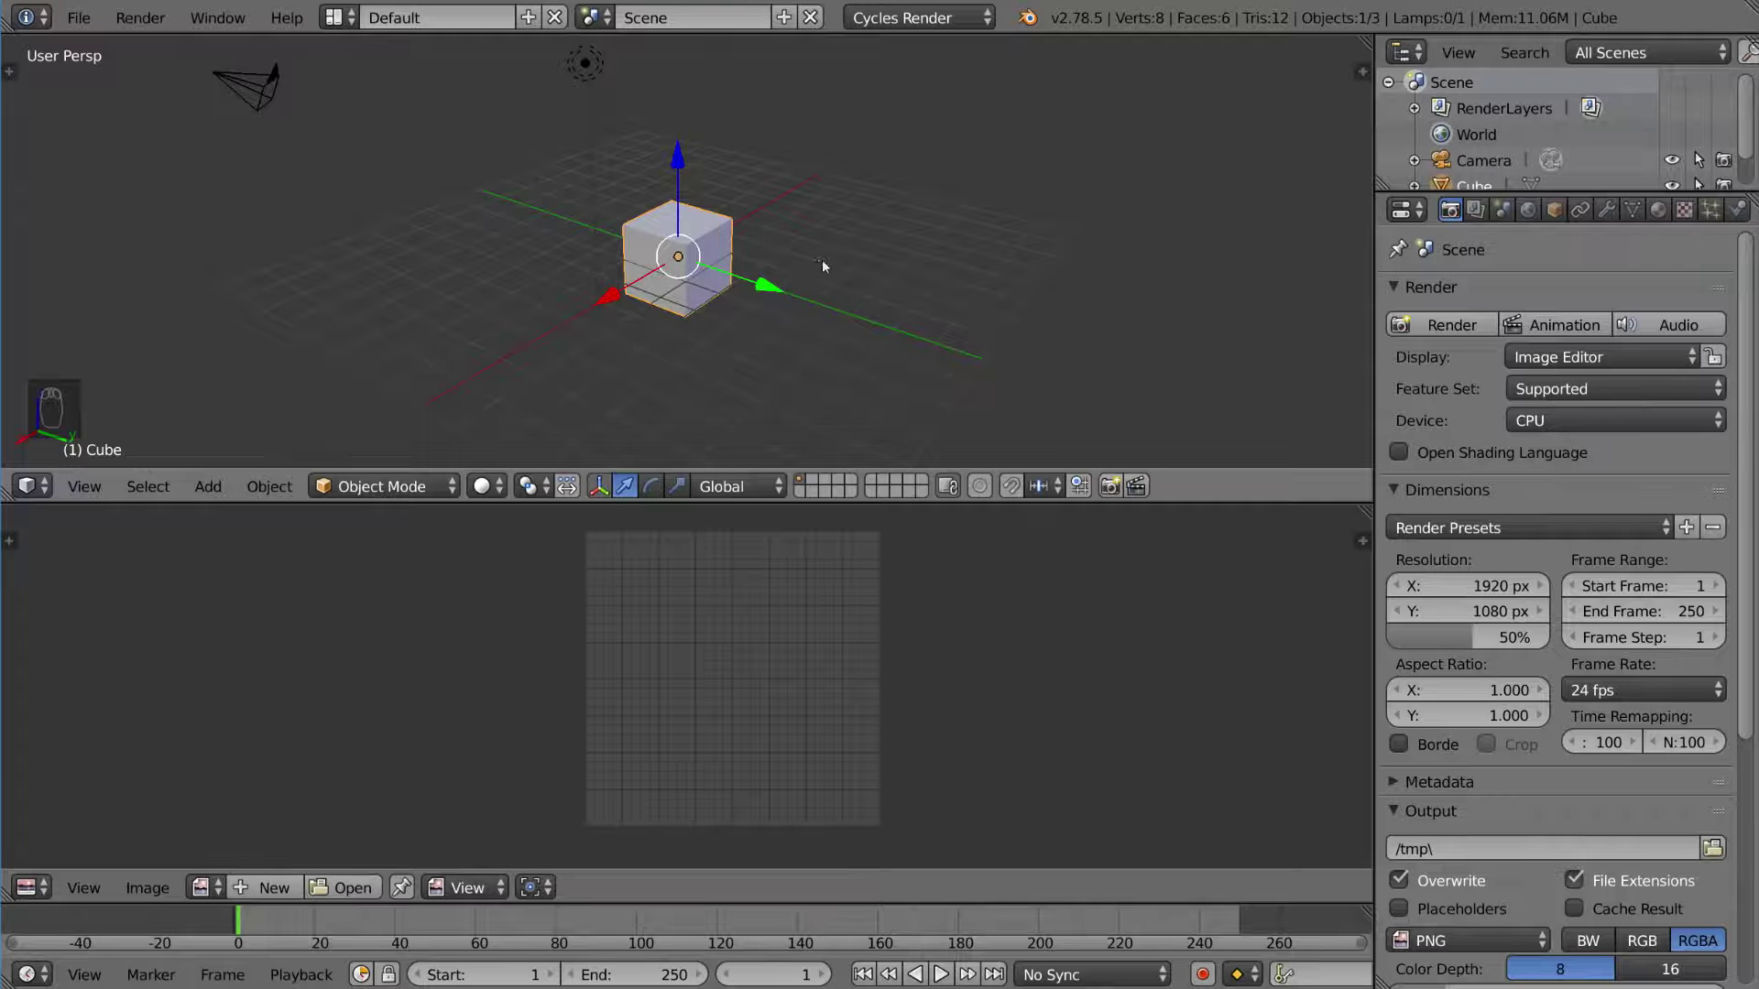
Enter Edit Mode on the cube and unwrap all its faces with the standard Unwrap method
key(Tab)
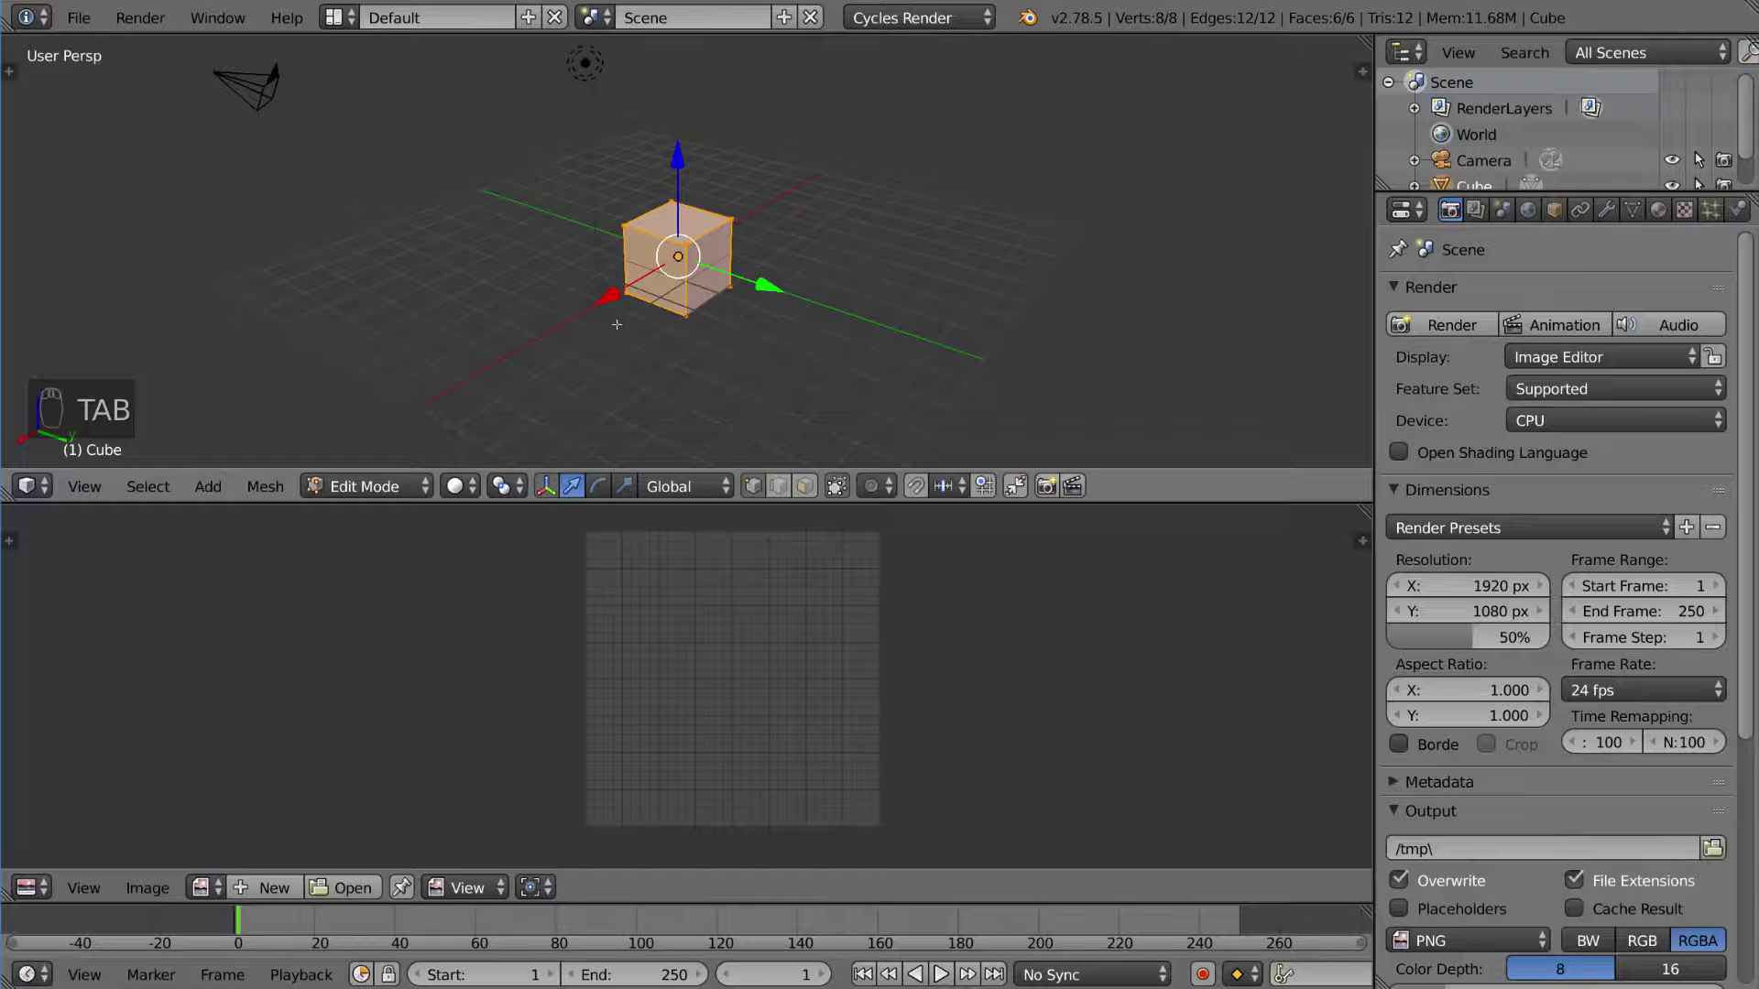
scroll(857, 298, up, 4)
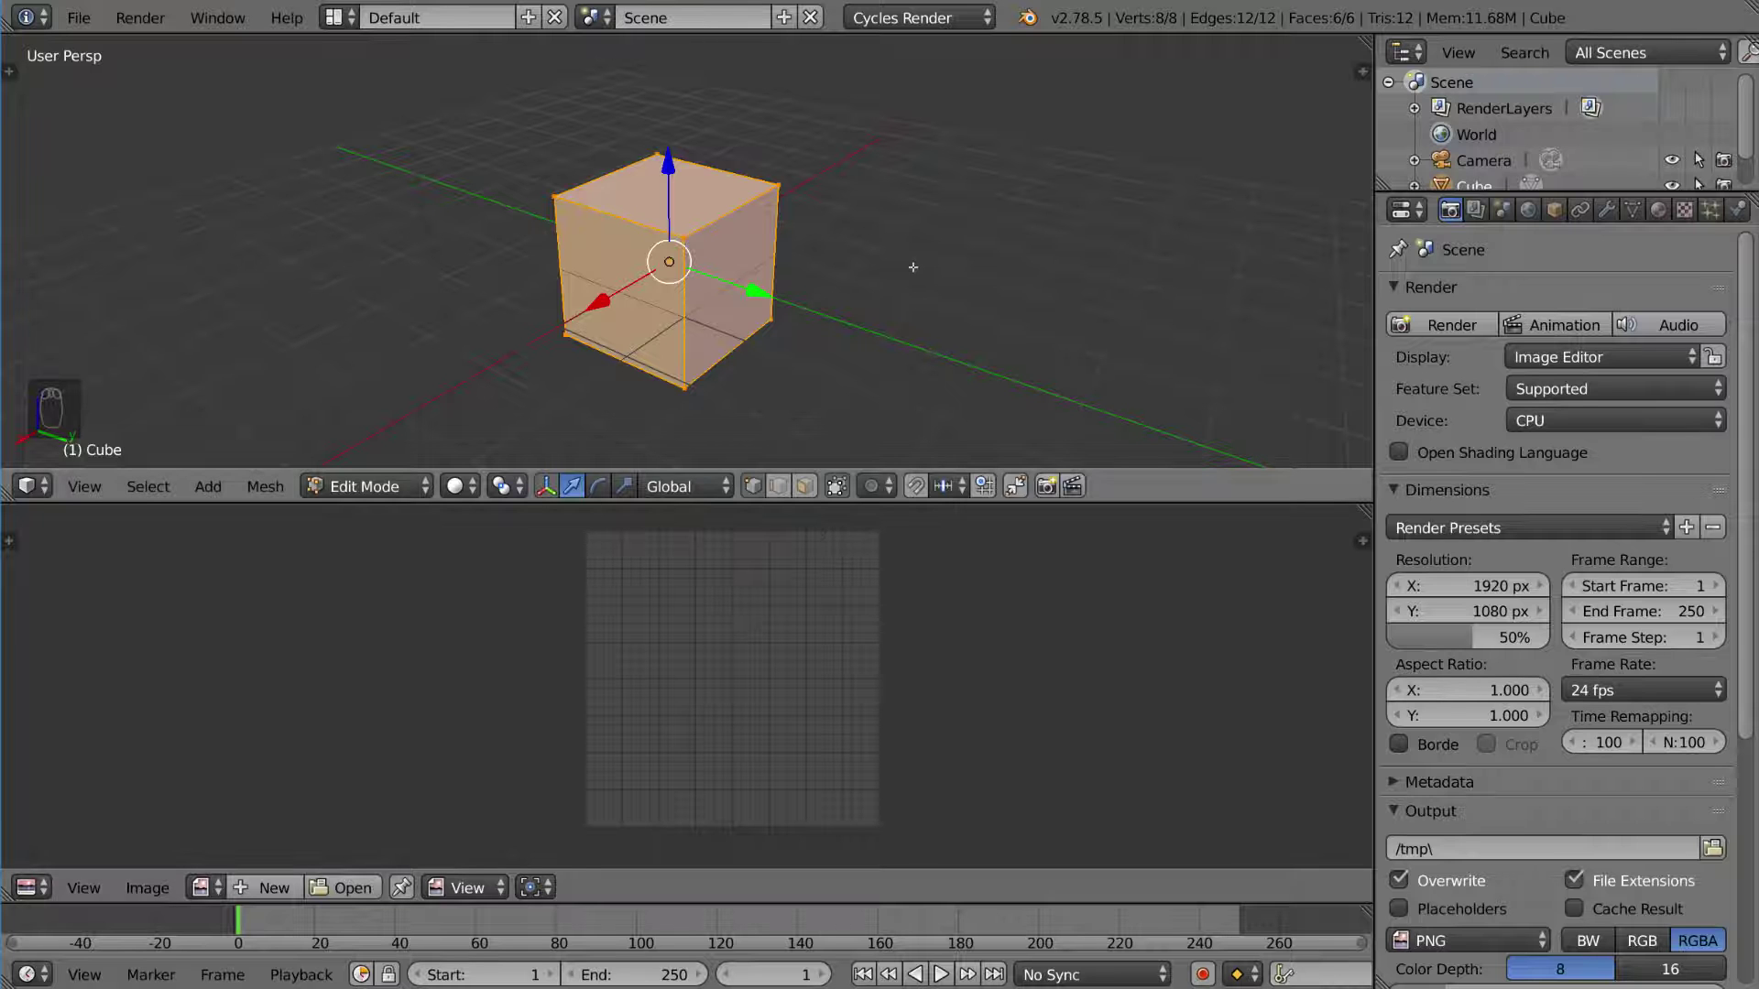
key(u)
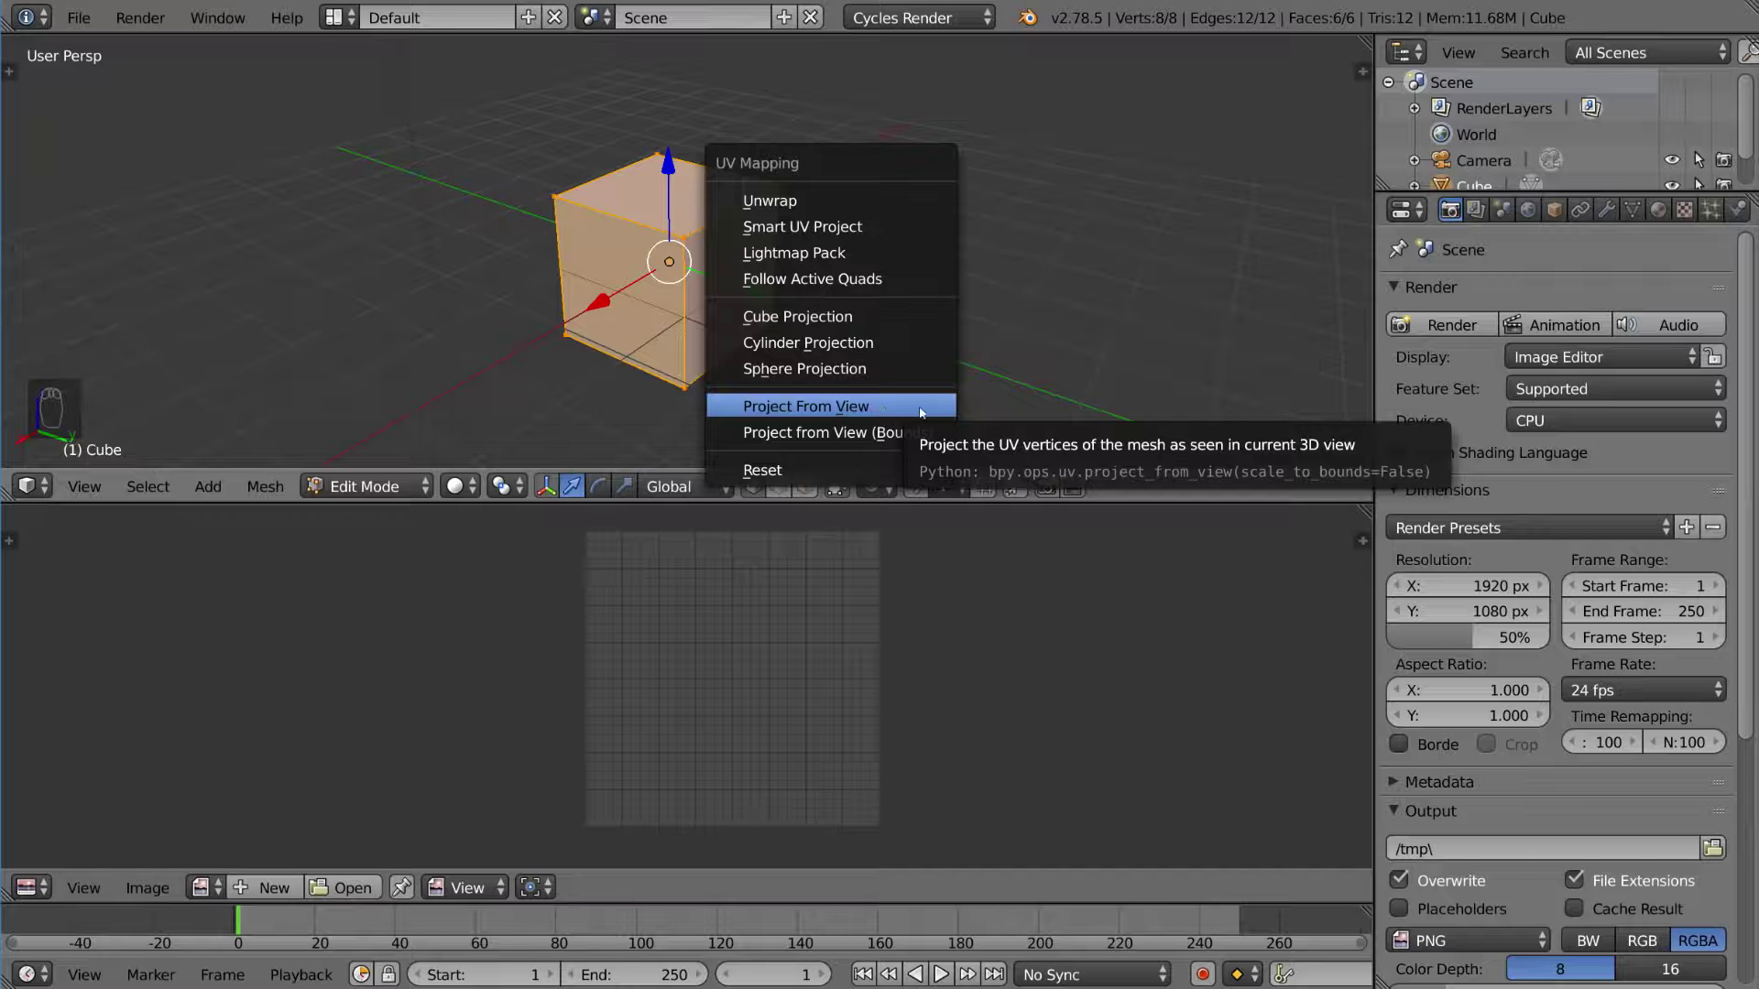
click(903, 470)
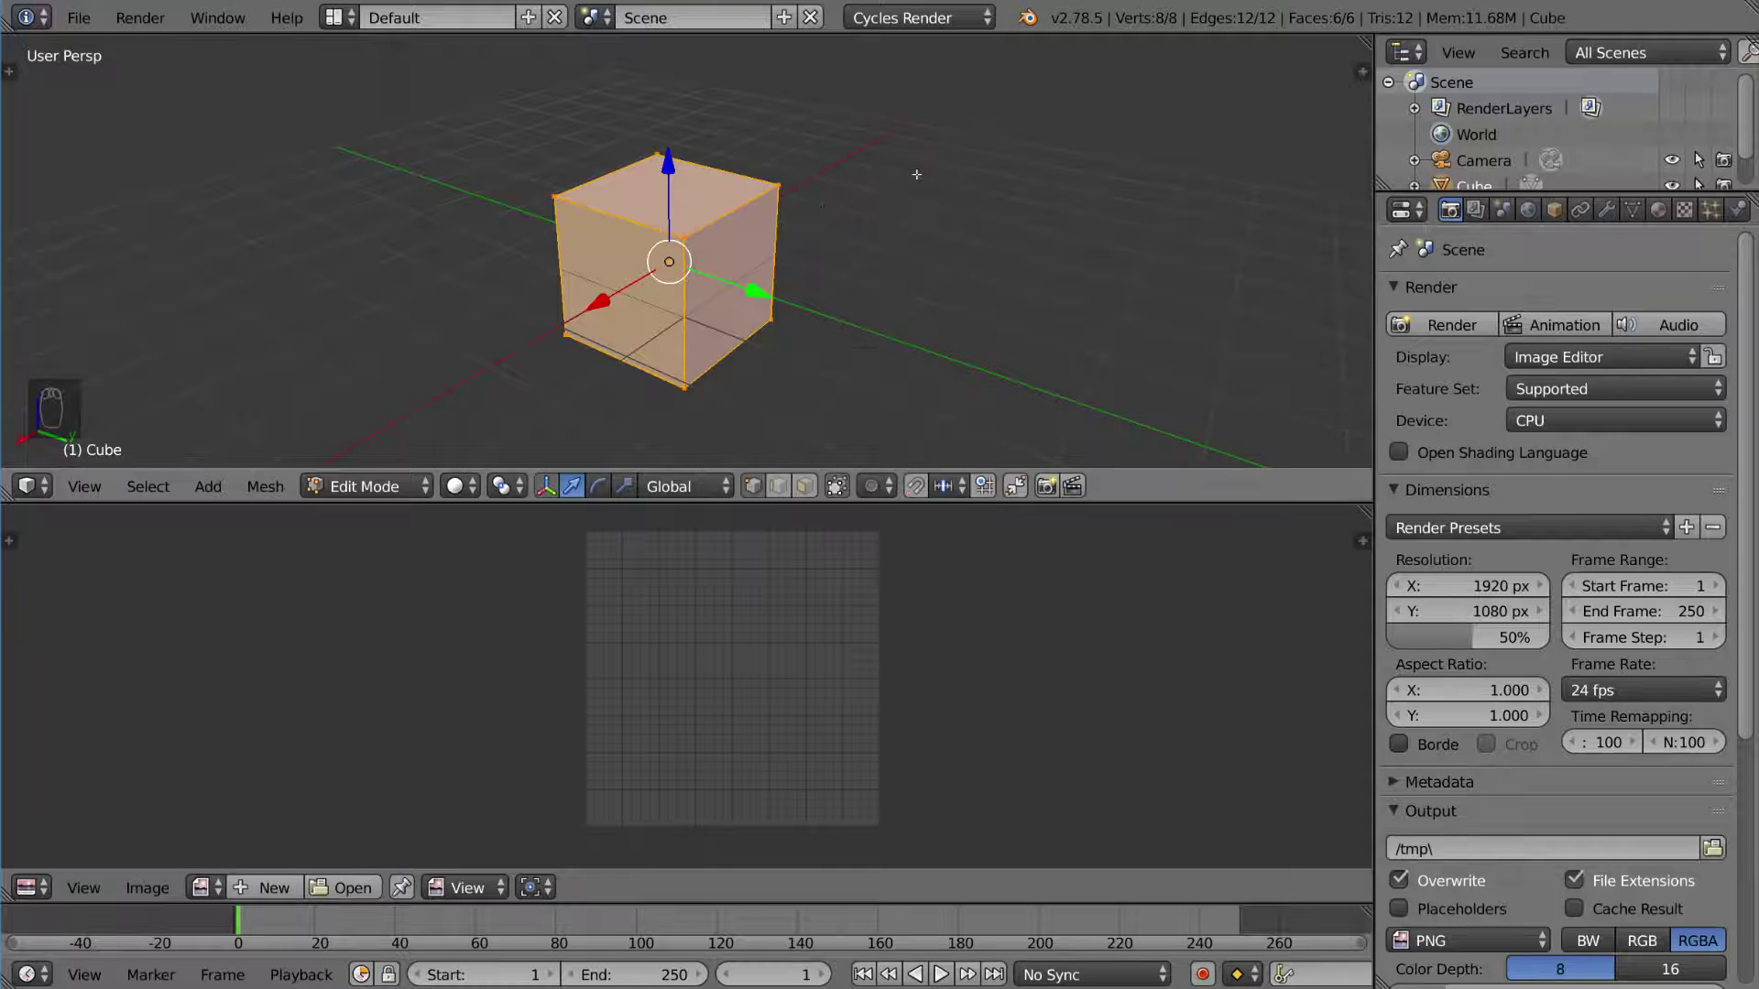
key(u)
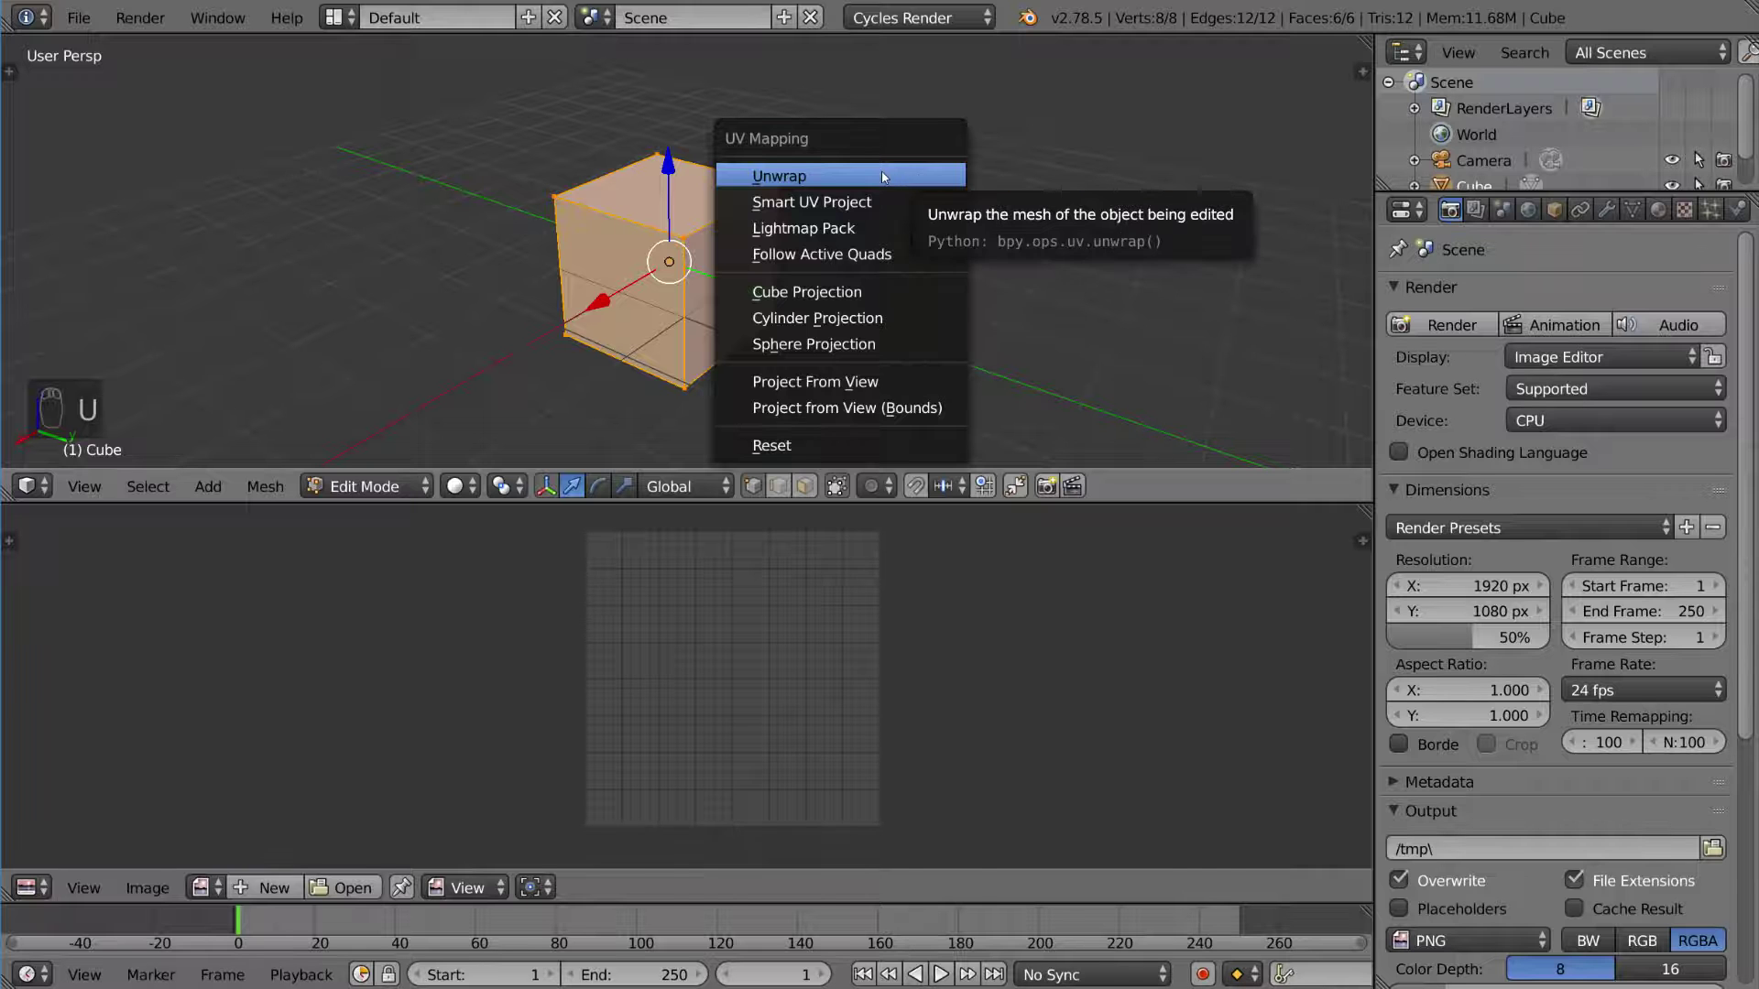
click(884, 177)
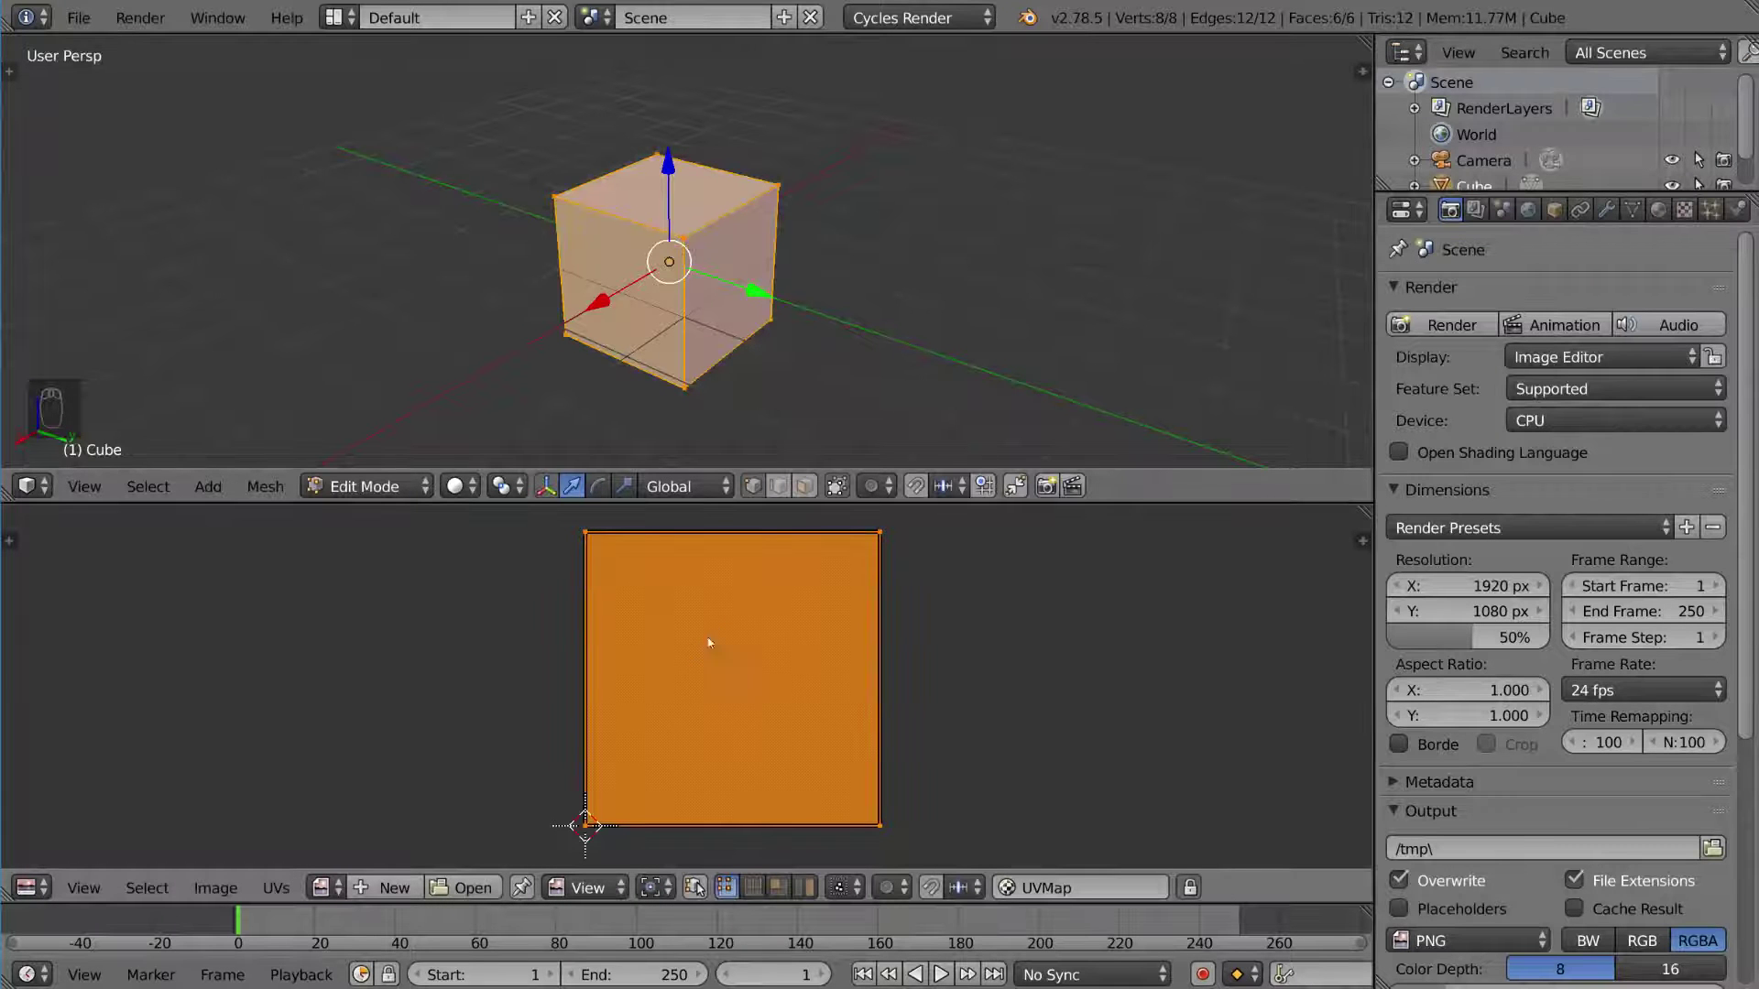
Try moving individual corner vertices of the unwrapped UV square to check for overlapping faces, cancelling each move
right_click(883, 534)
key(g)
right_click(767, 643)
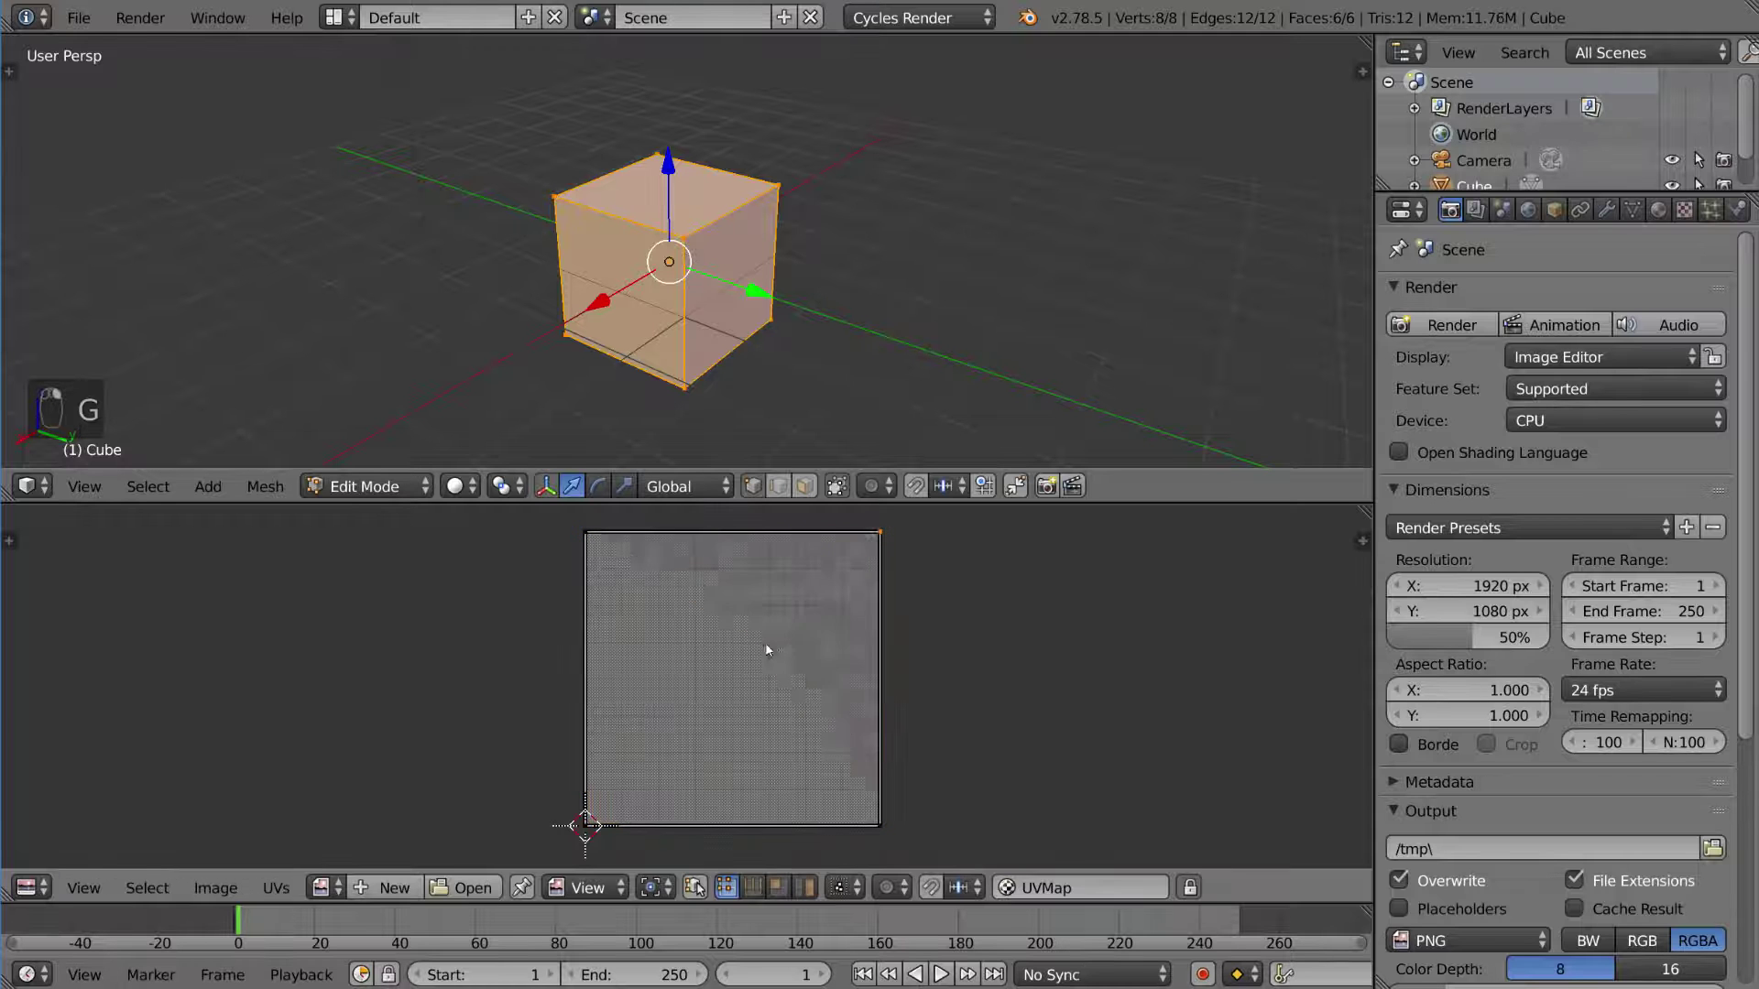
key(g)
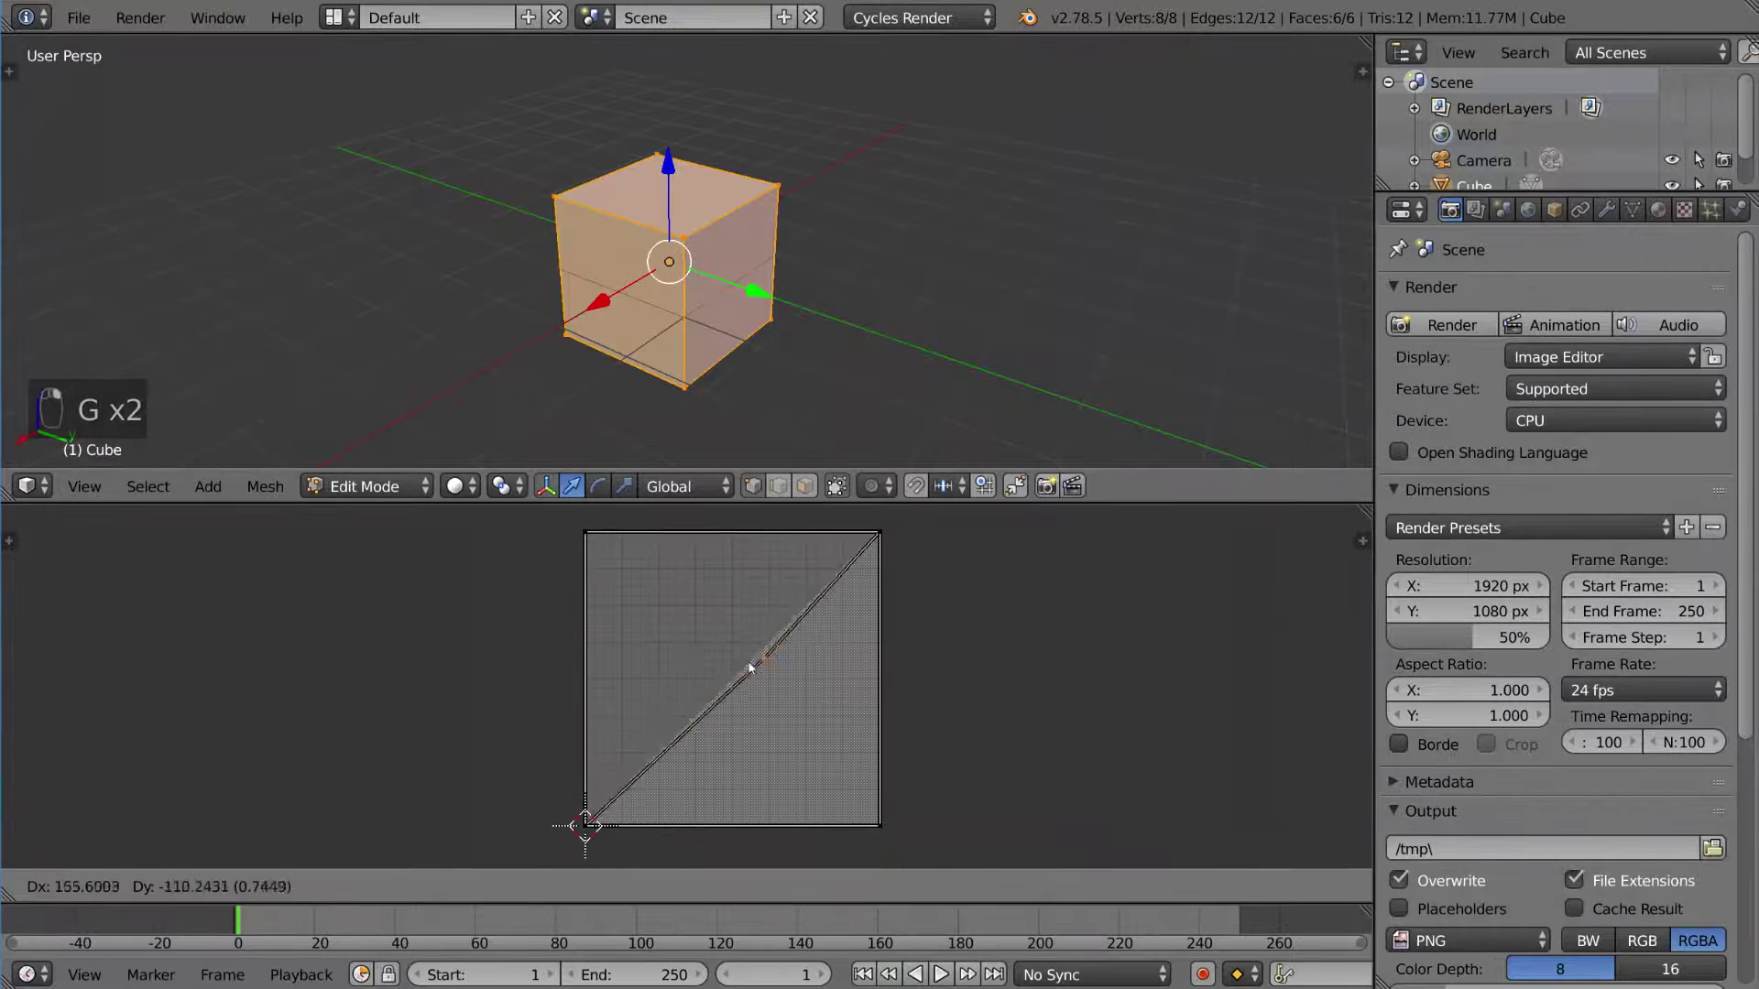
right_click(753, 696)
key(g)
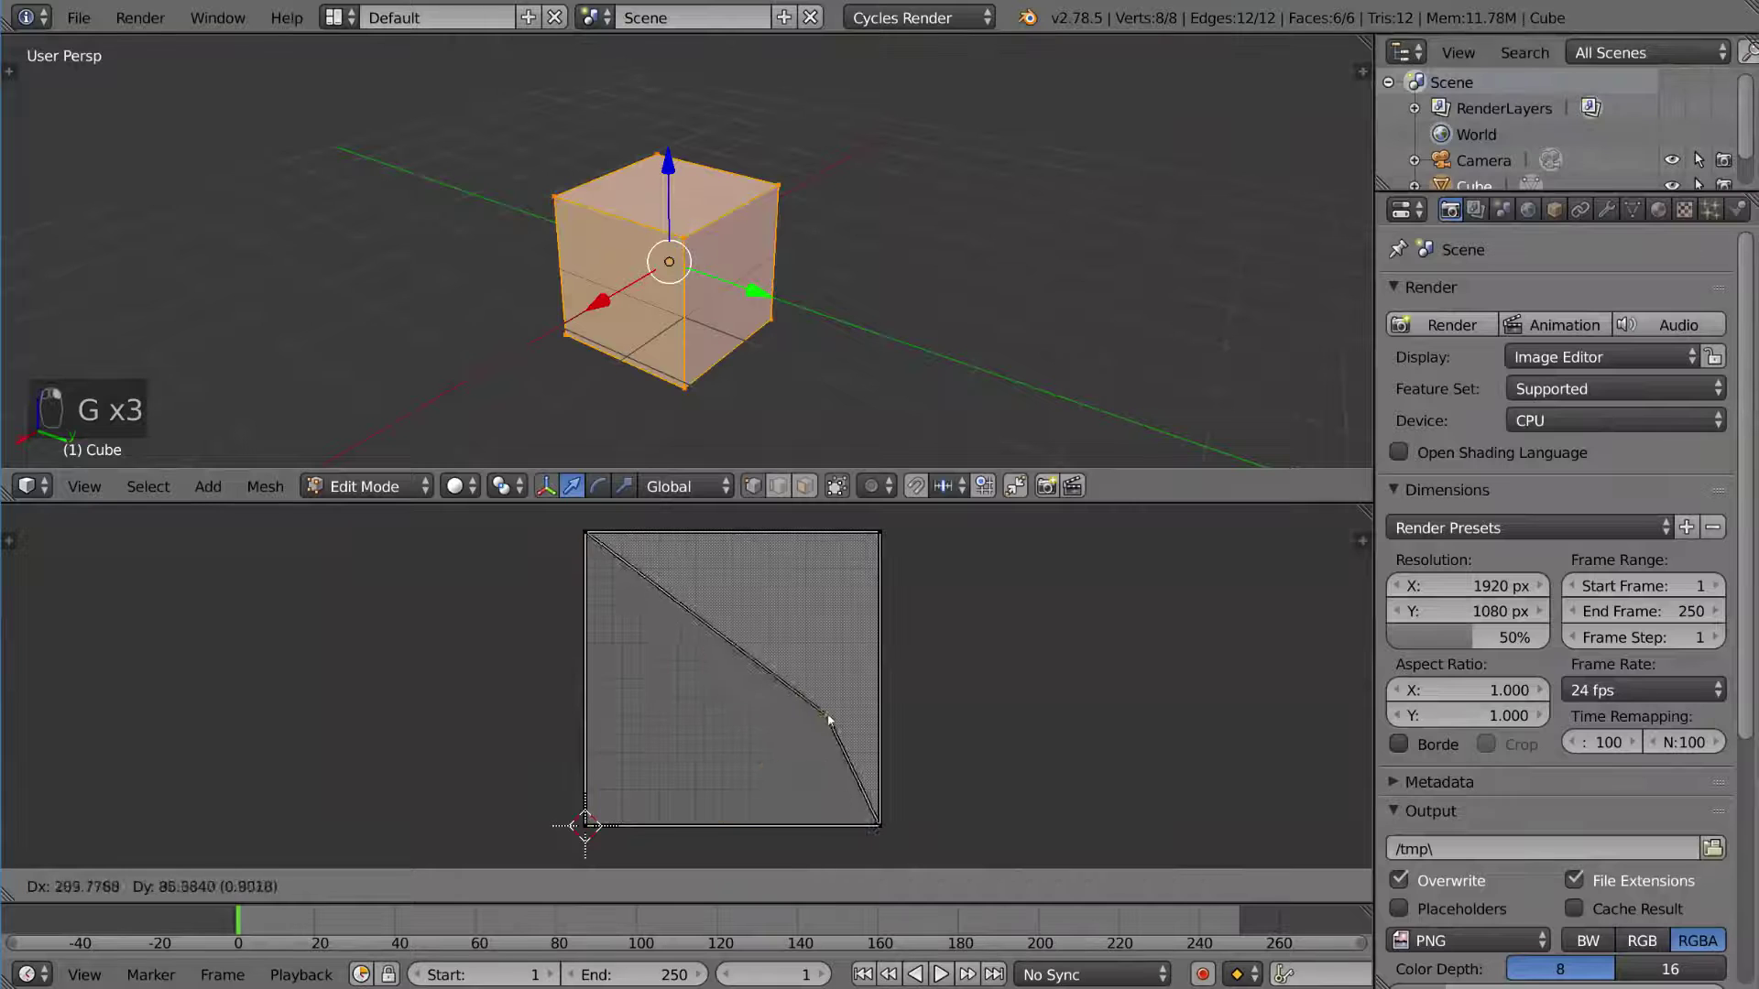
right_click(919, 629)
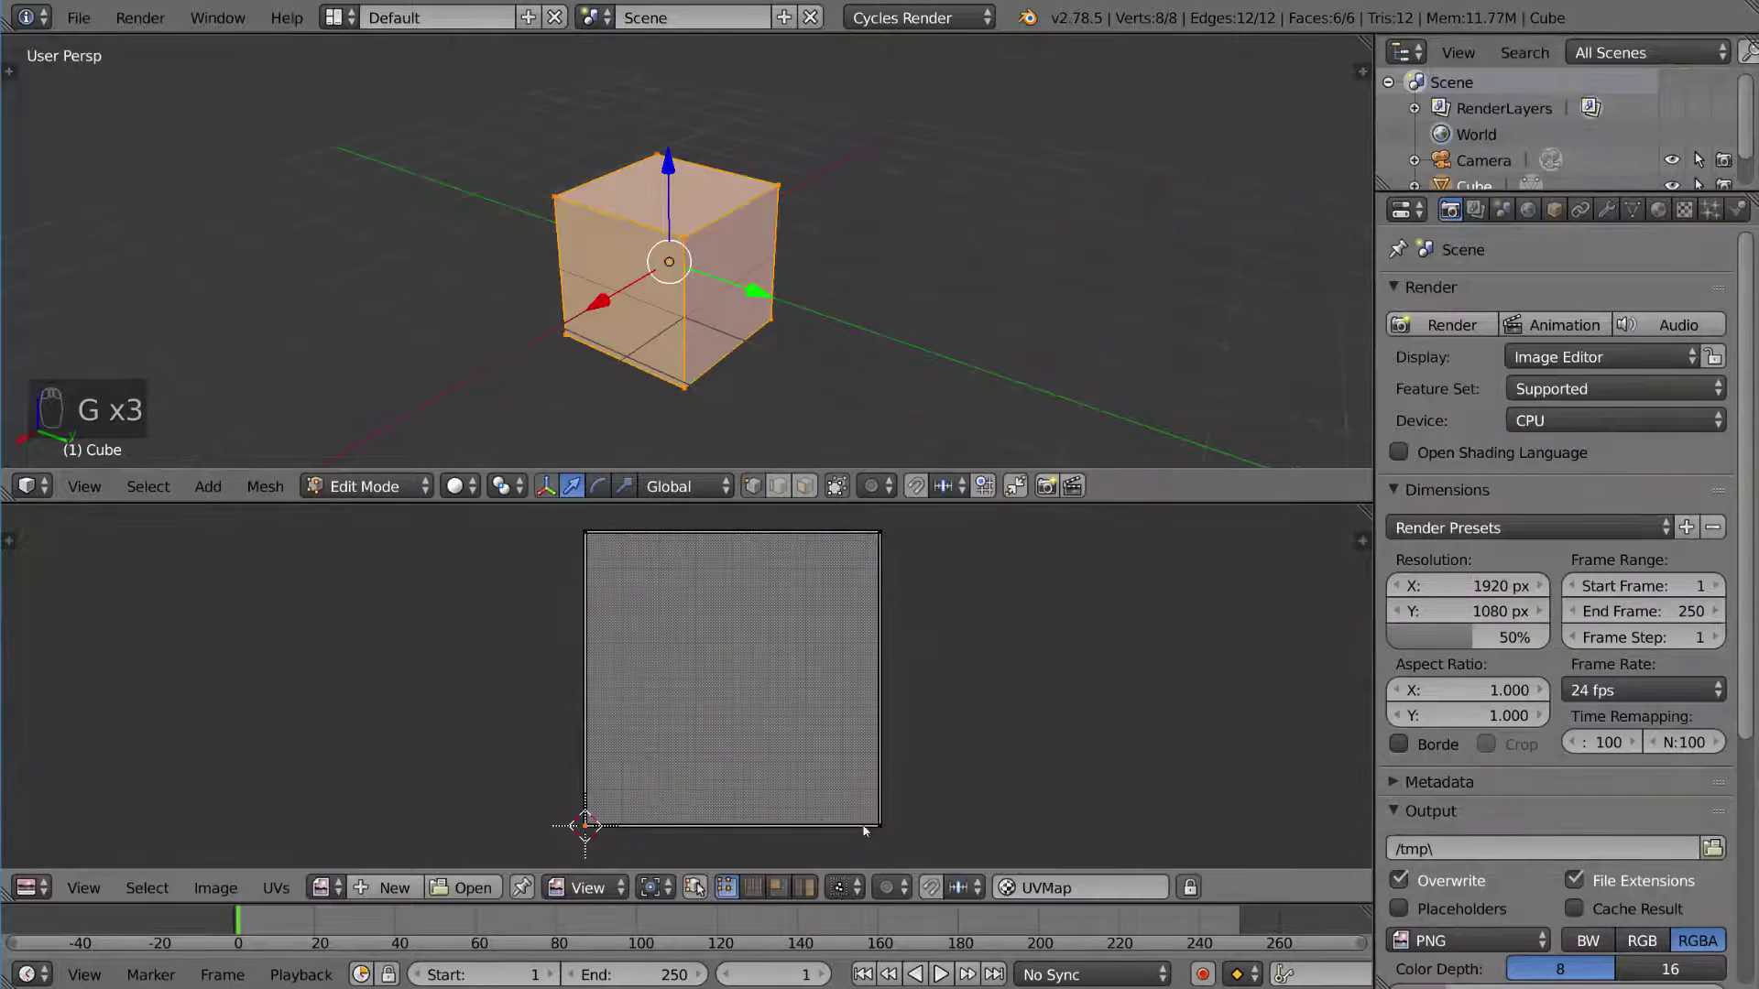
key(g)
right_click(670, 743)
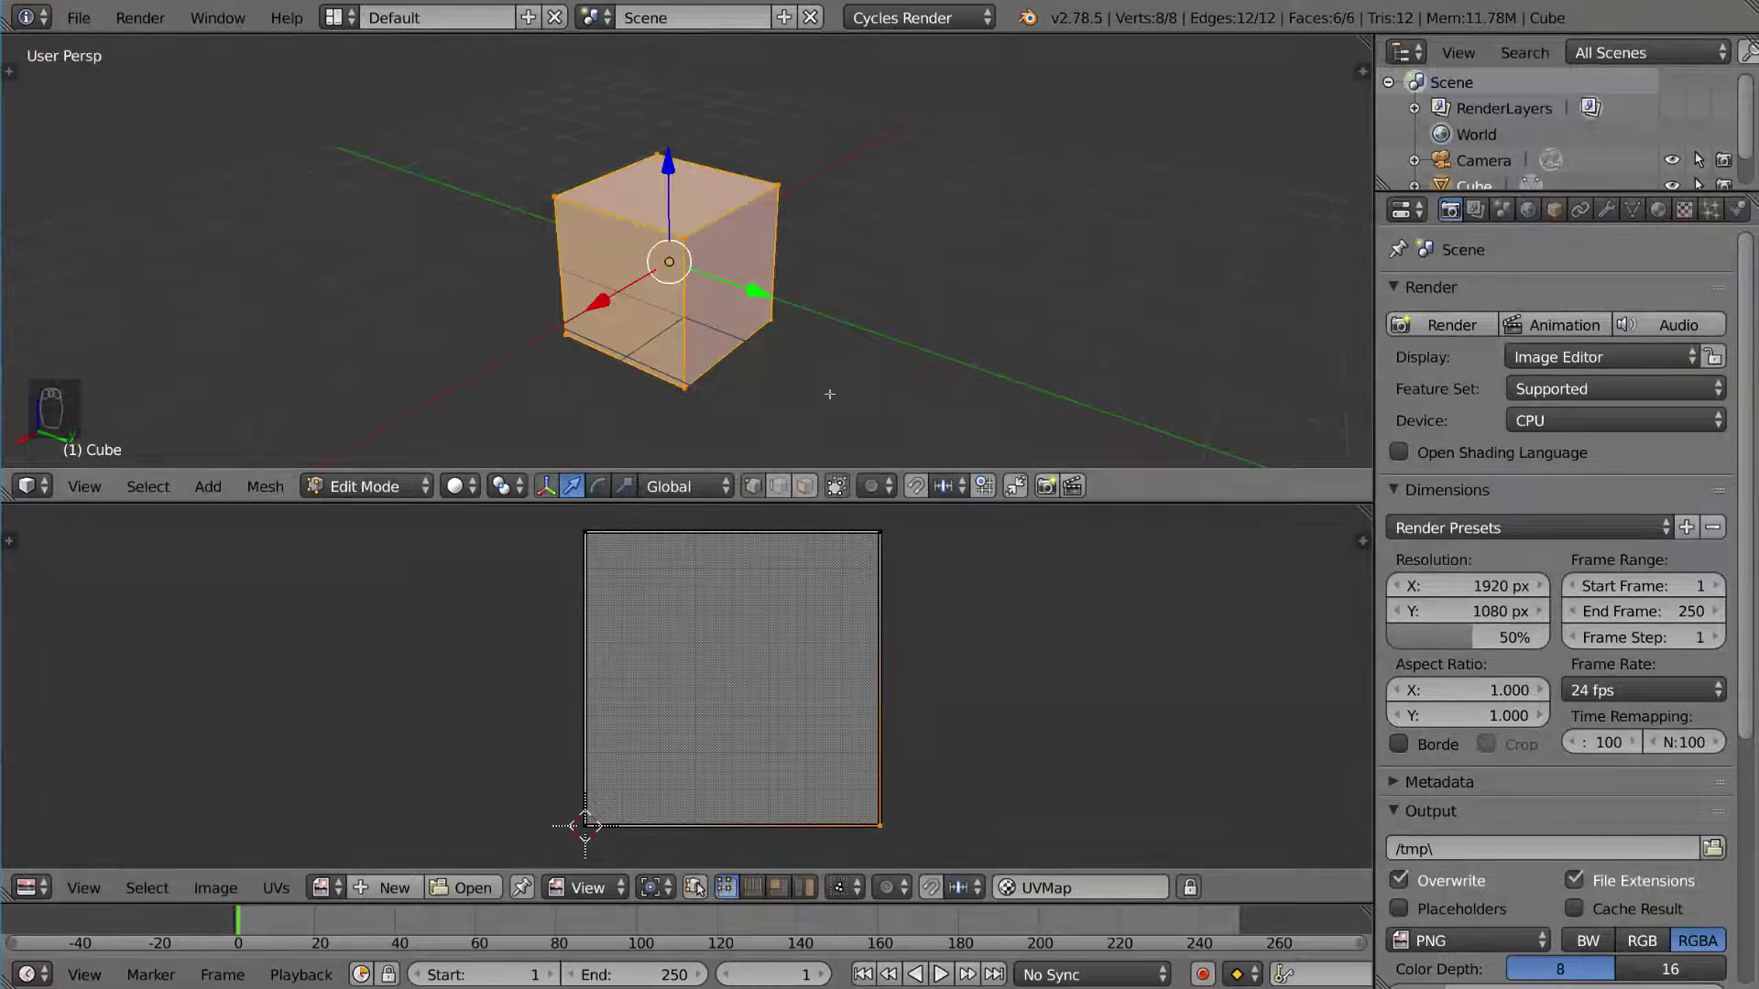
Start a new image in the UV/Image Editor named "uv test" with width and height of 2048 px
click(385, 886)
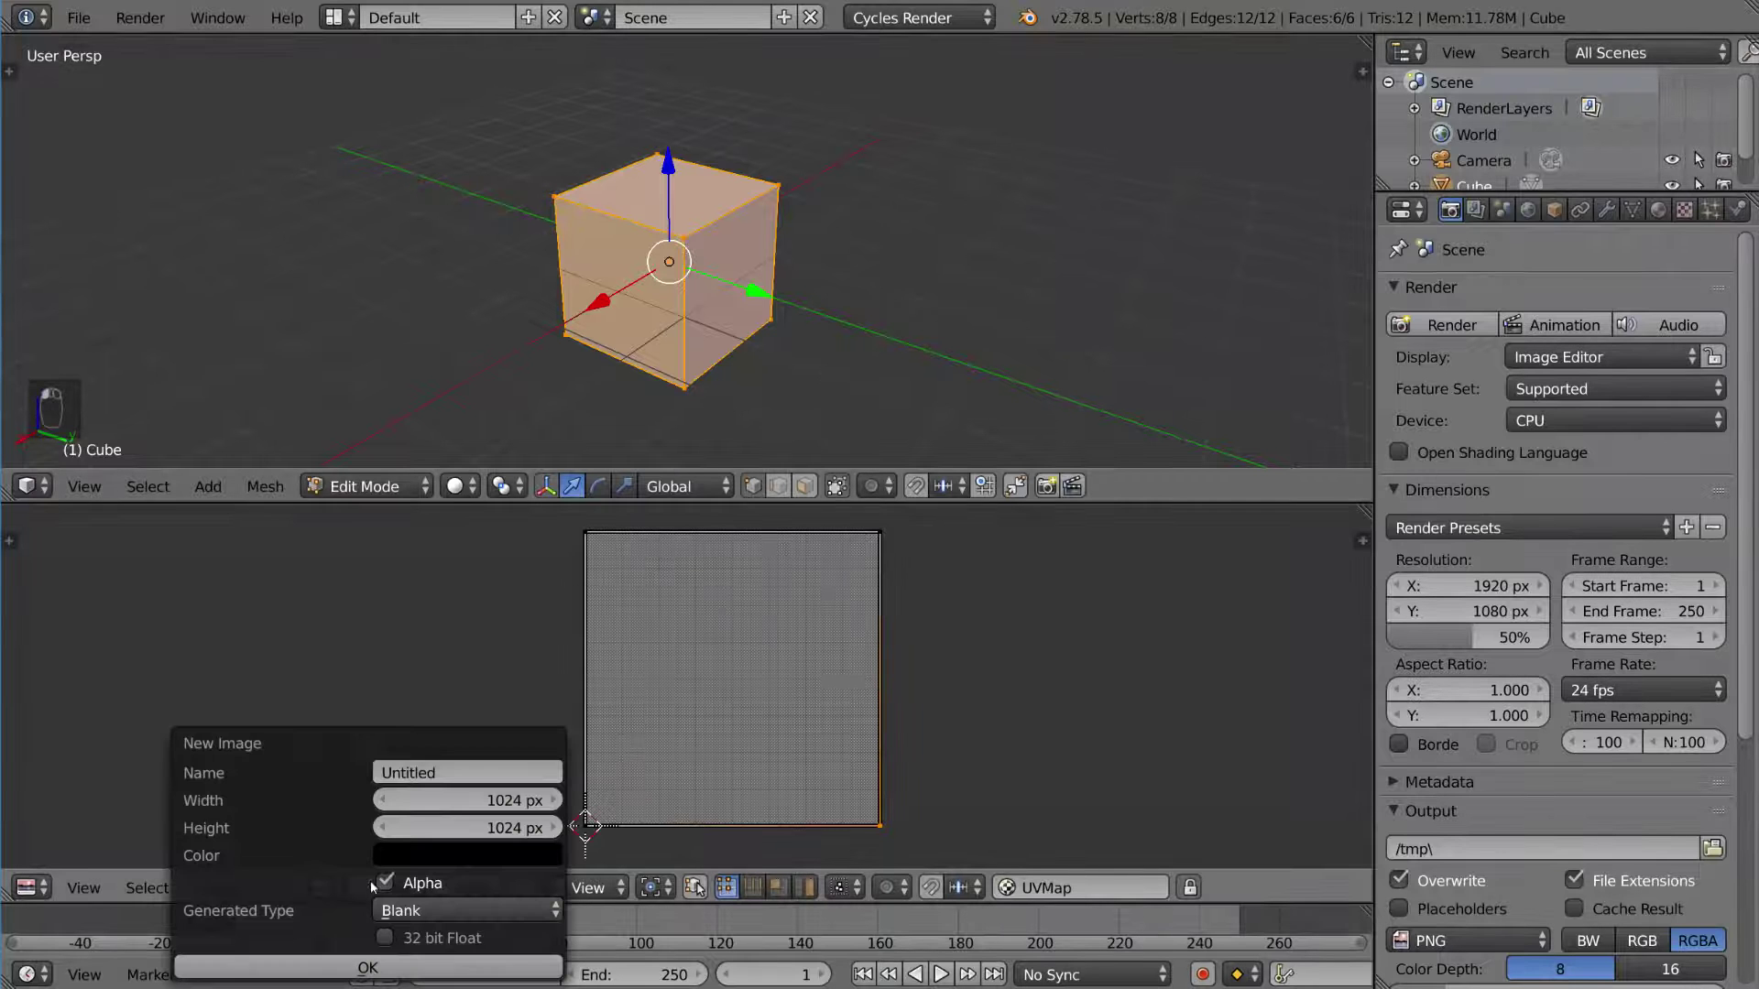
click(460, 773)
text(uv test)
key(Tab)
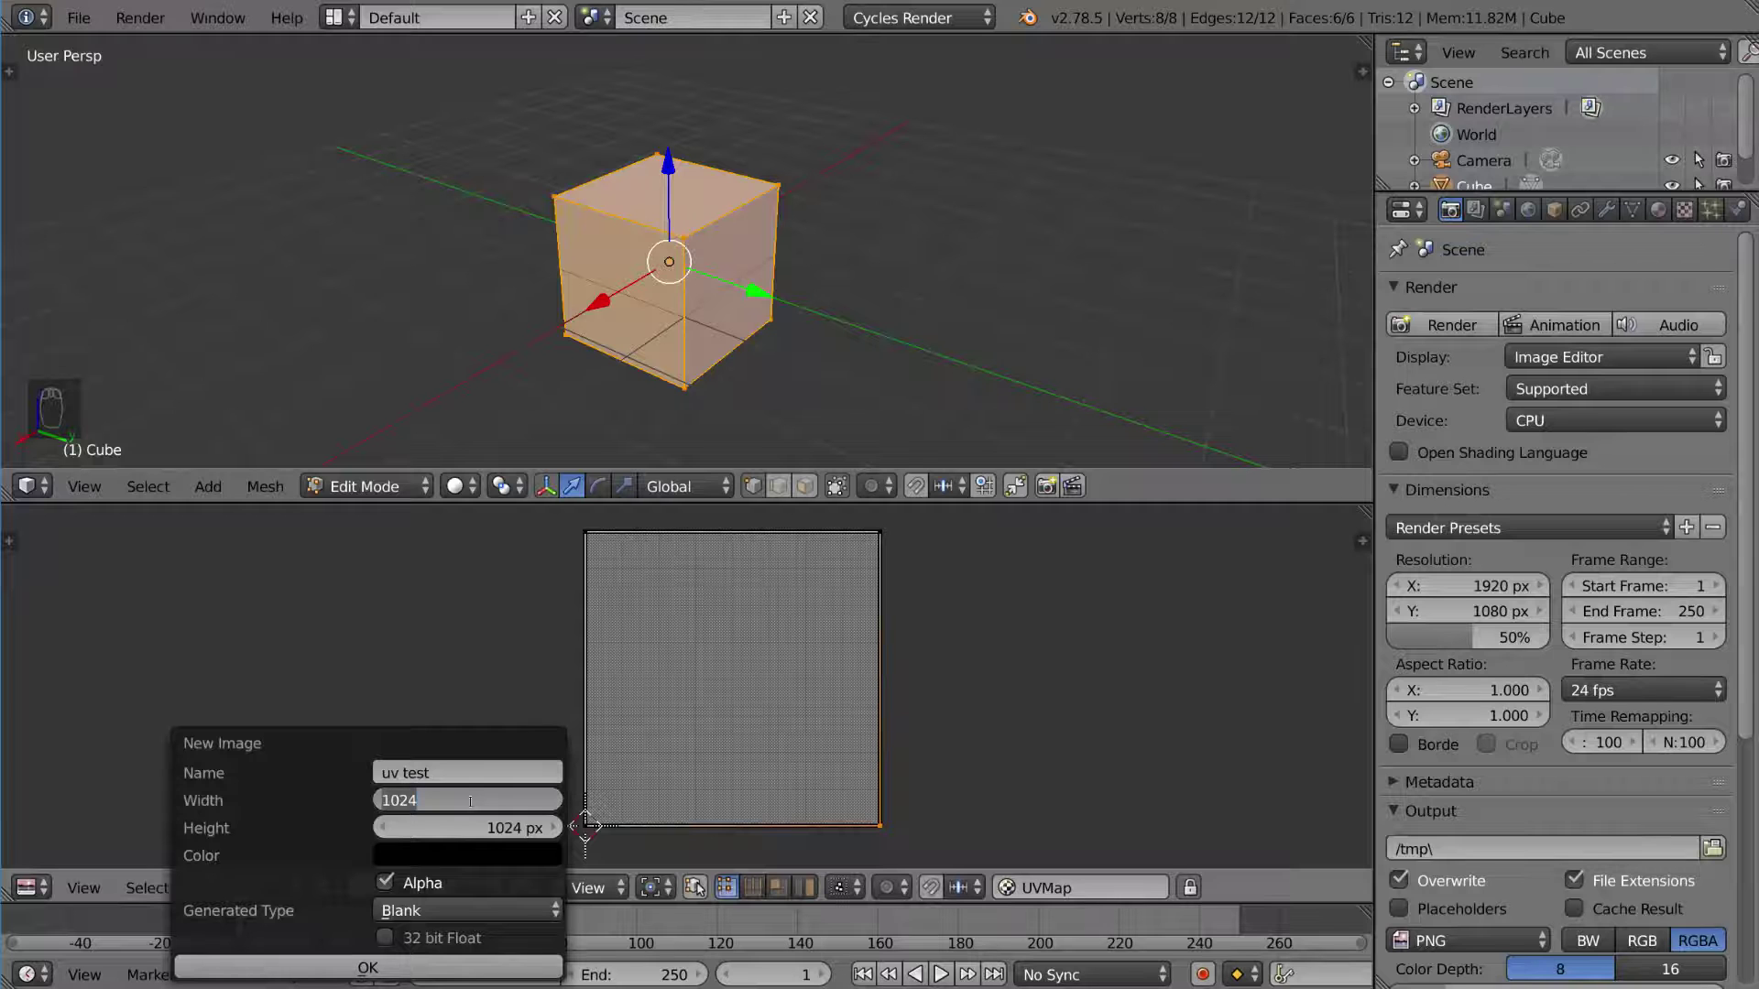
text(2048)
key(Tab)
text(2048)
key(Return)
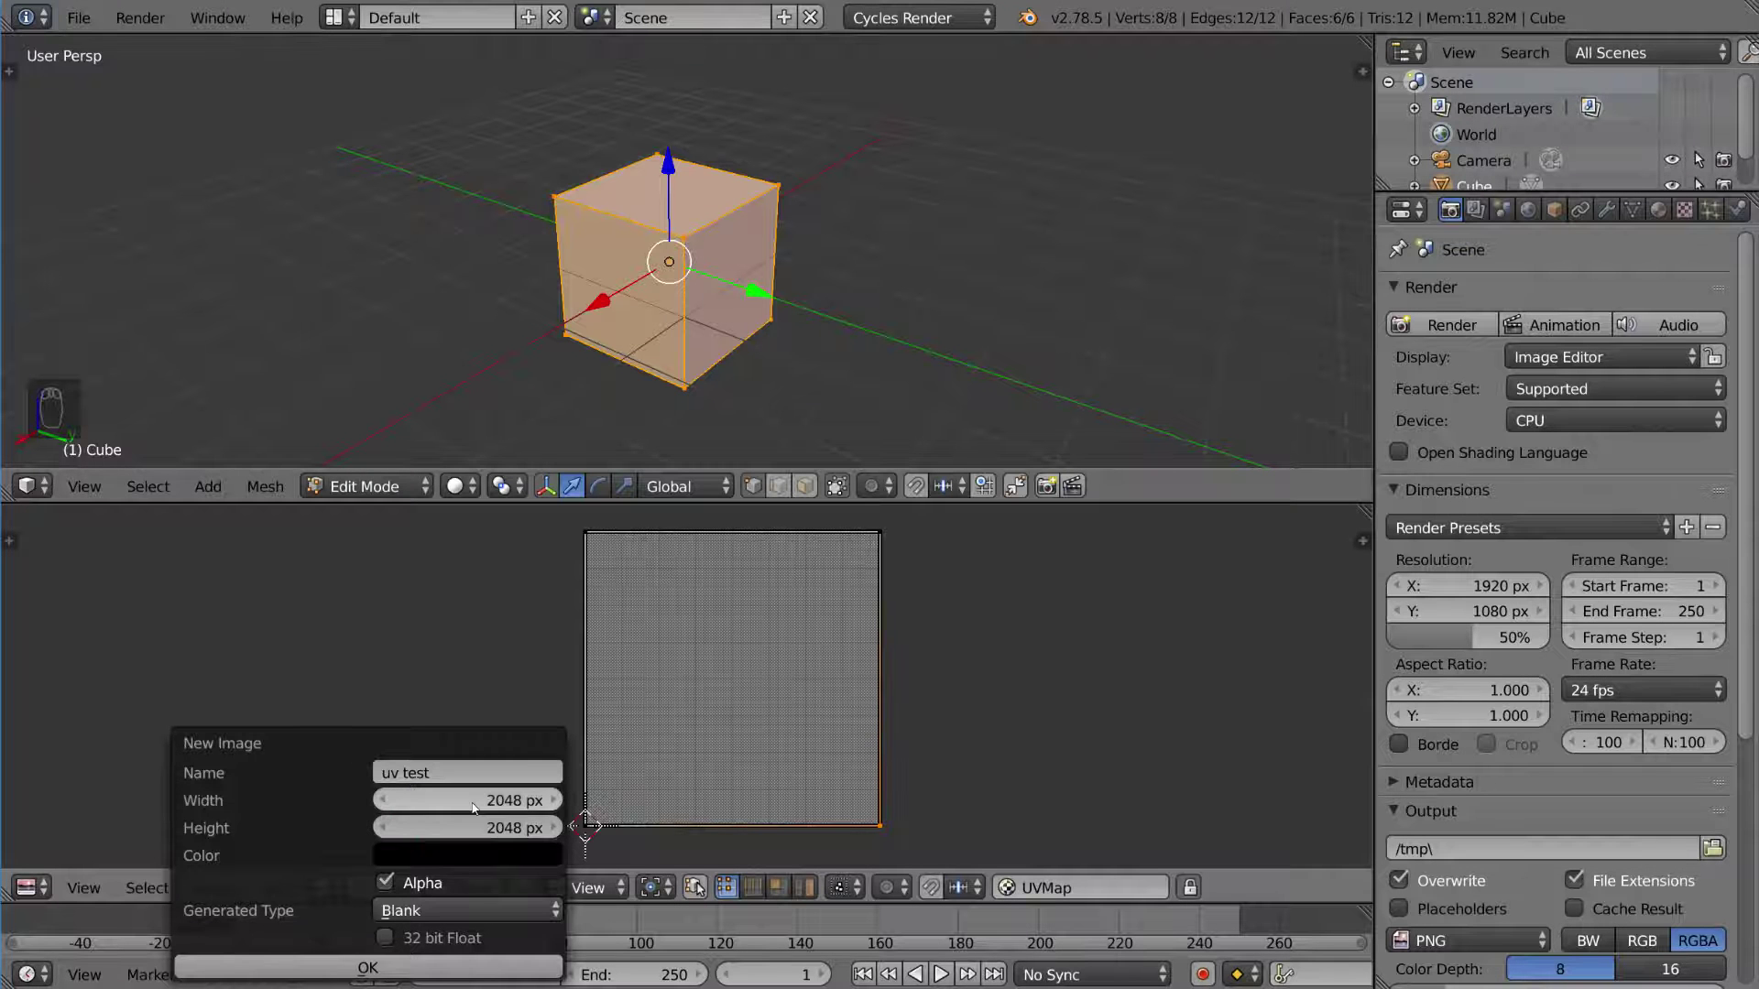
Set the new image's generated type to UV Grid and create it behind the cube's UV layout
click(414, 912)
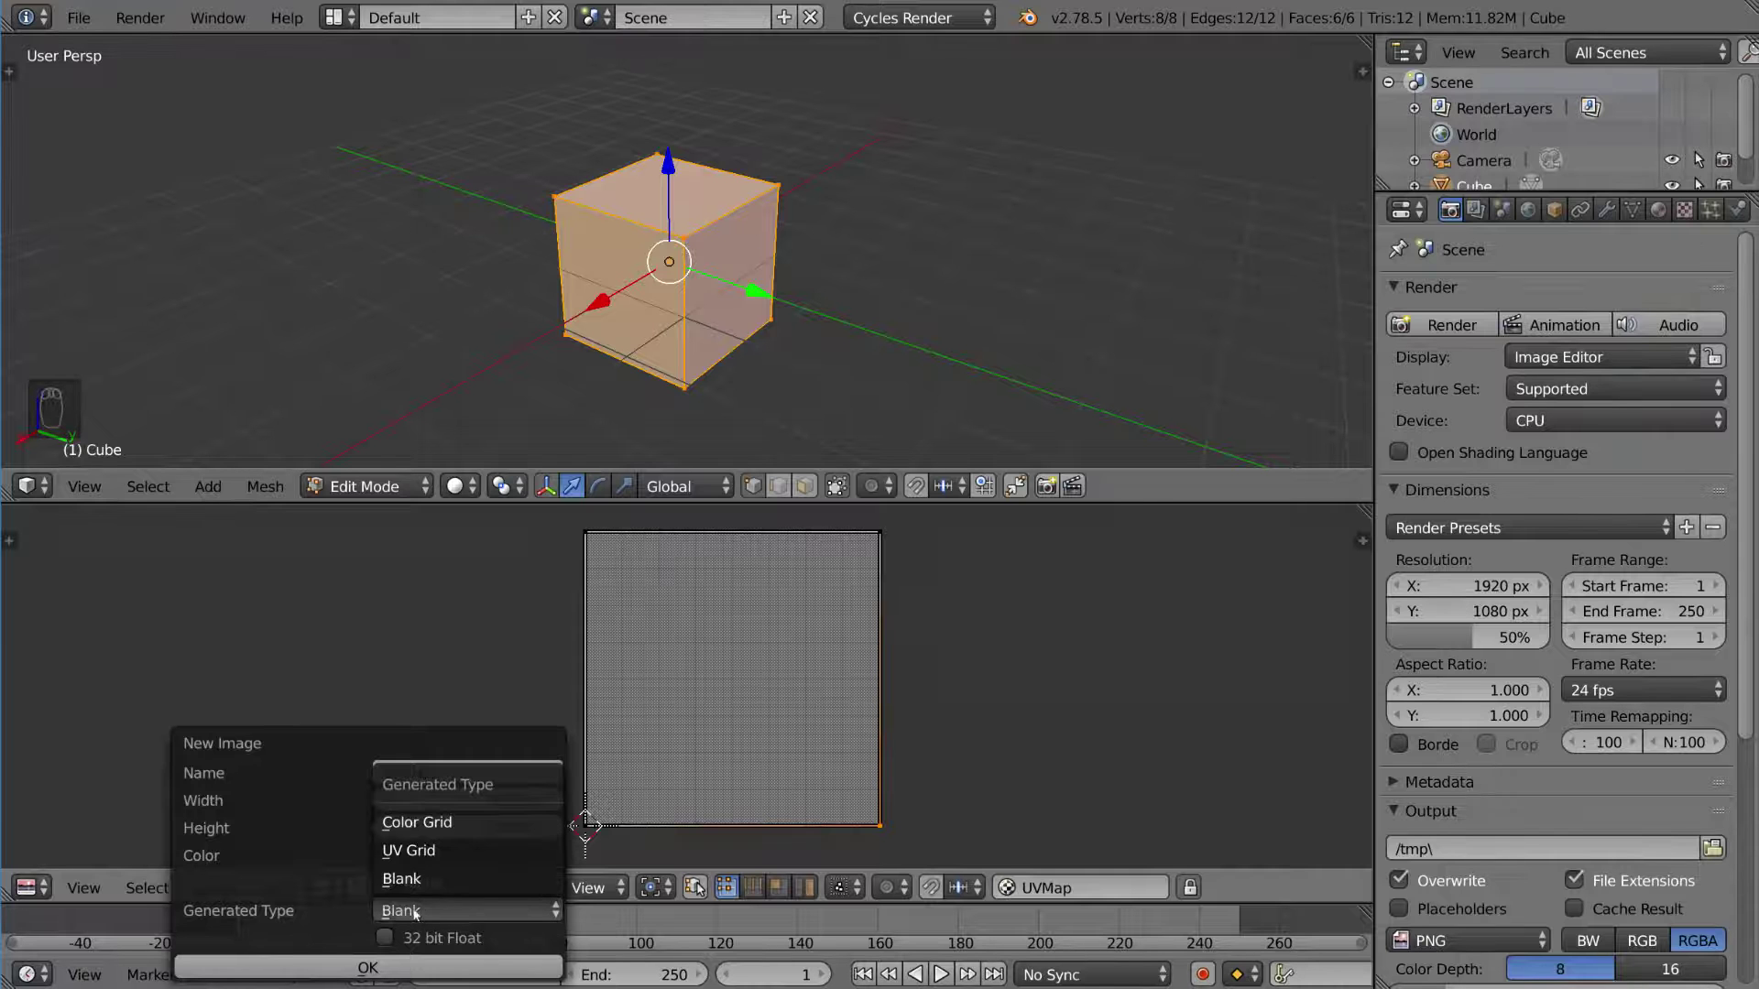
click(458, 851)
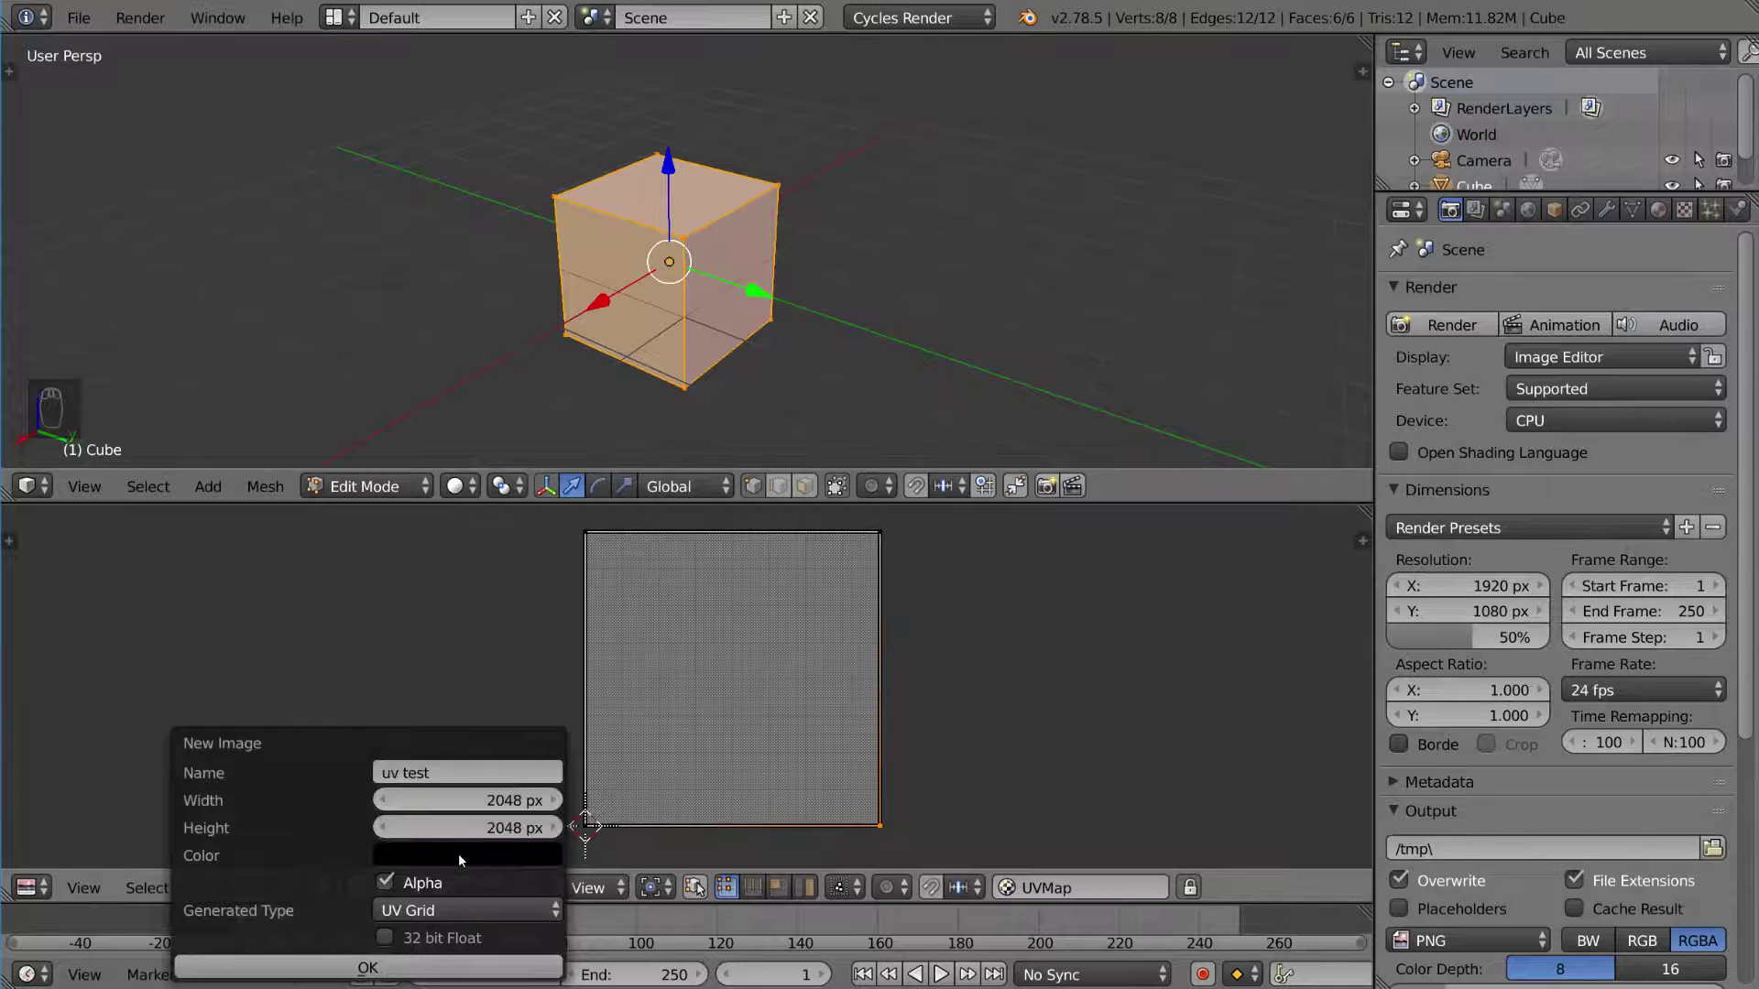
click(388, 968)
scroll(832, 723, down, 6)
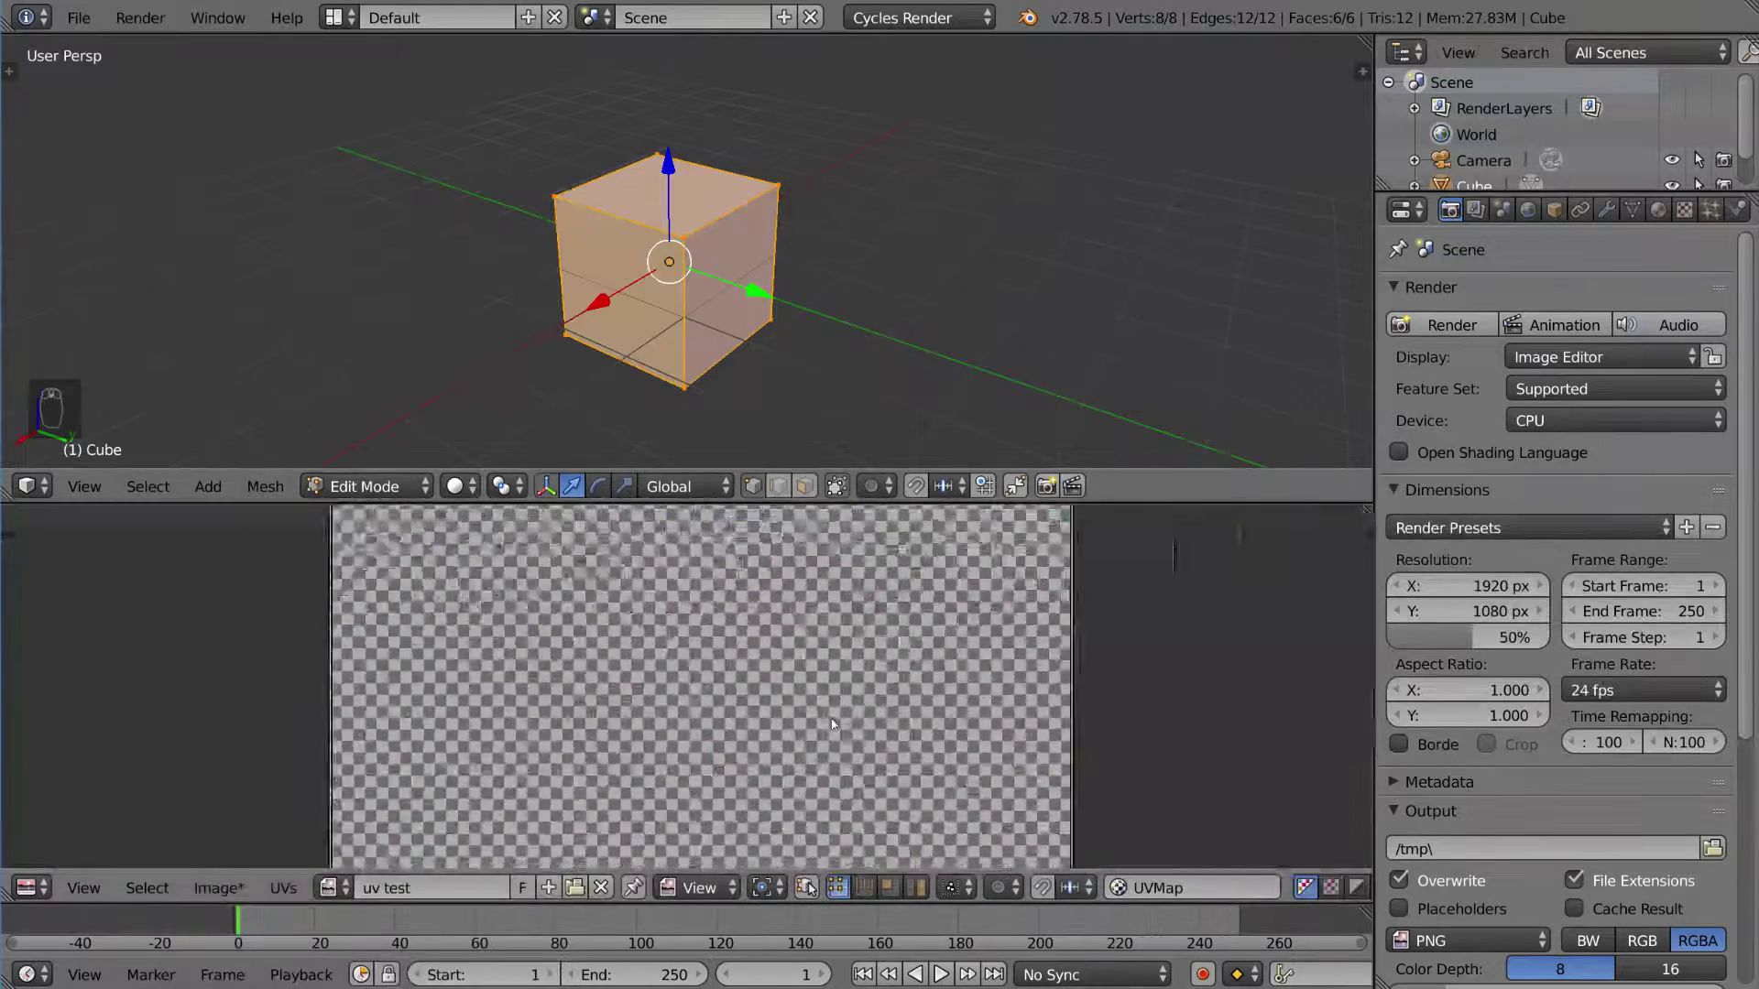
scroll(832, 724, down, 2)
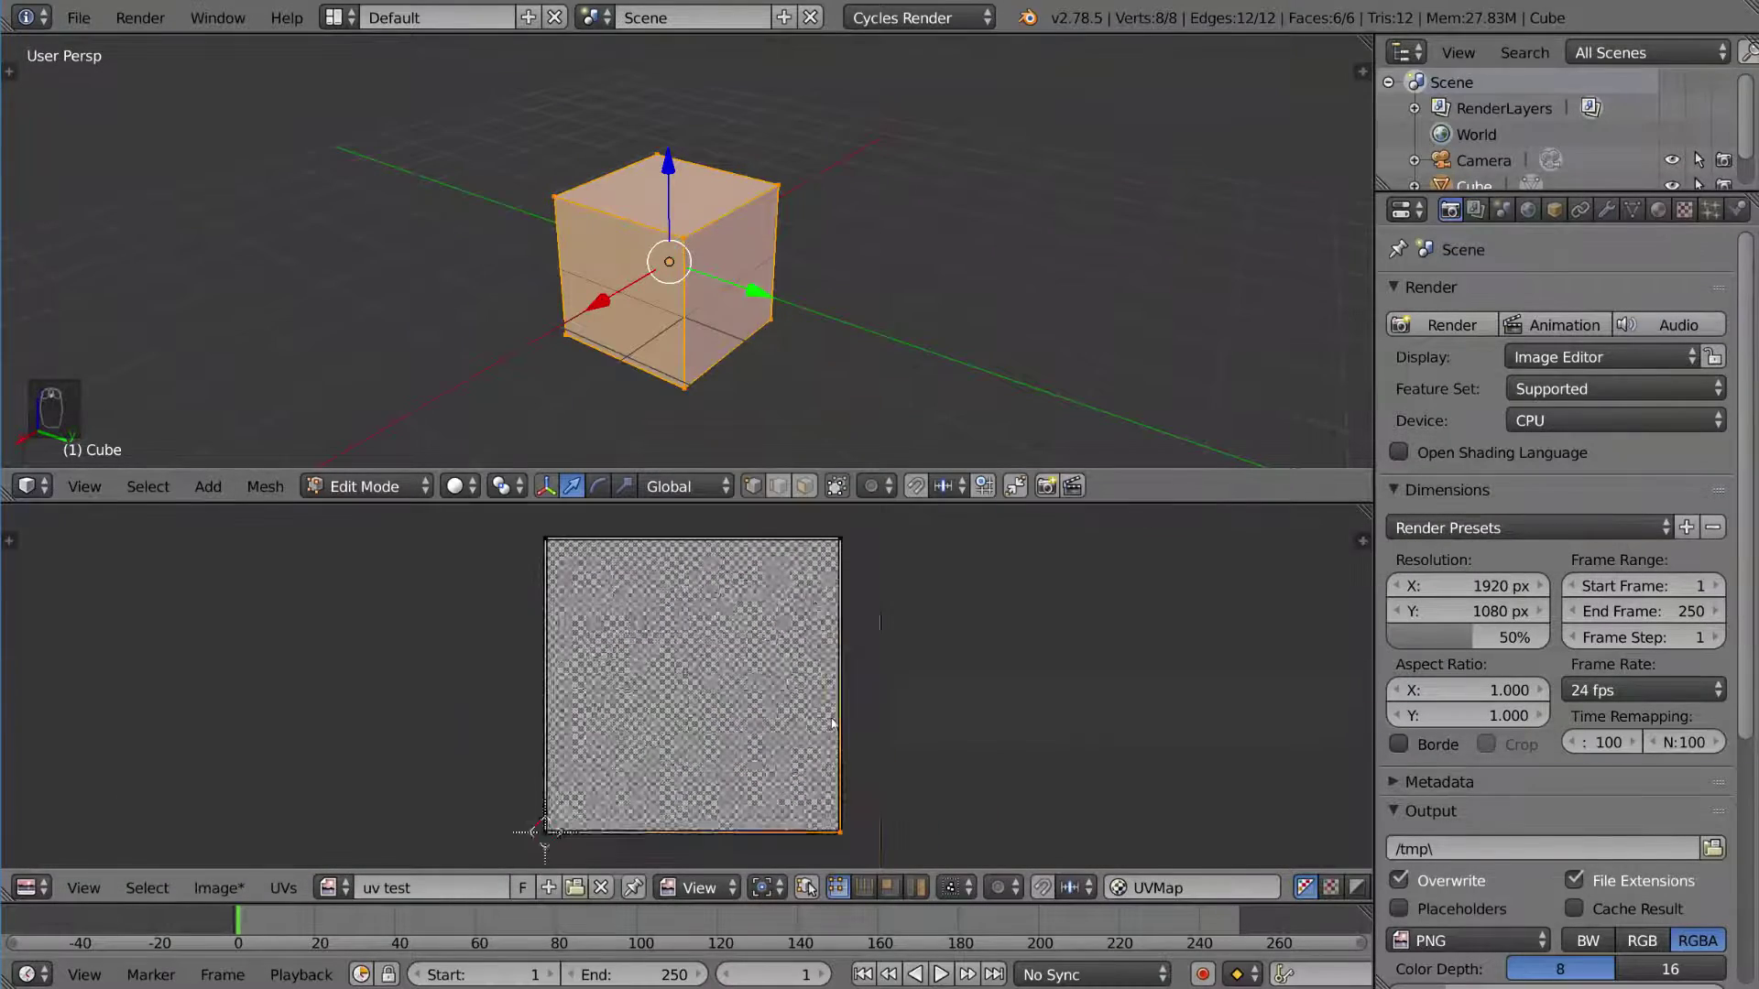
scroll(832, 724, up, 5)
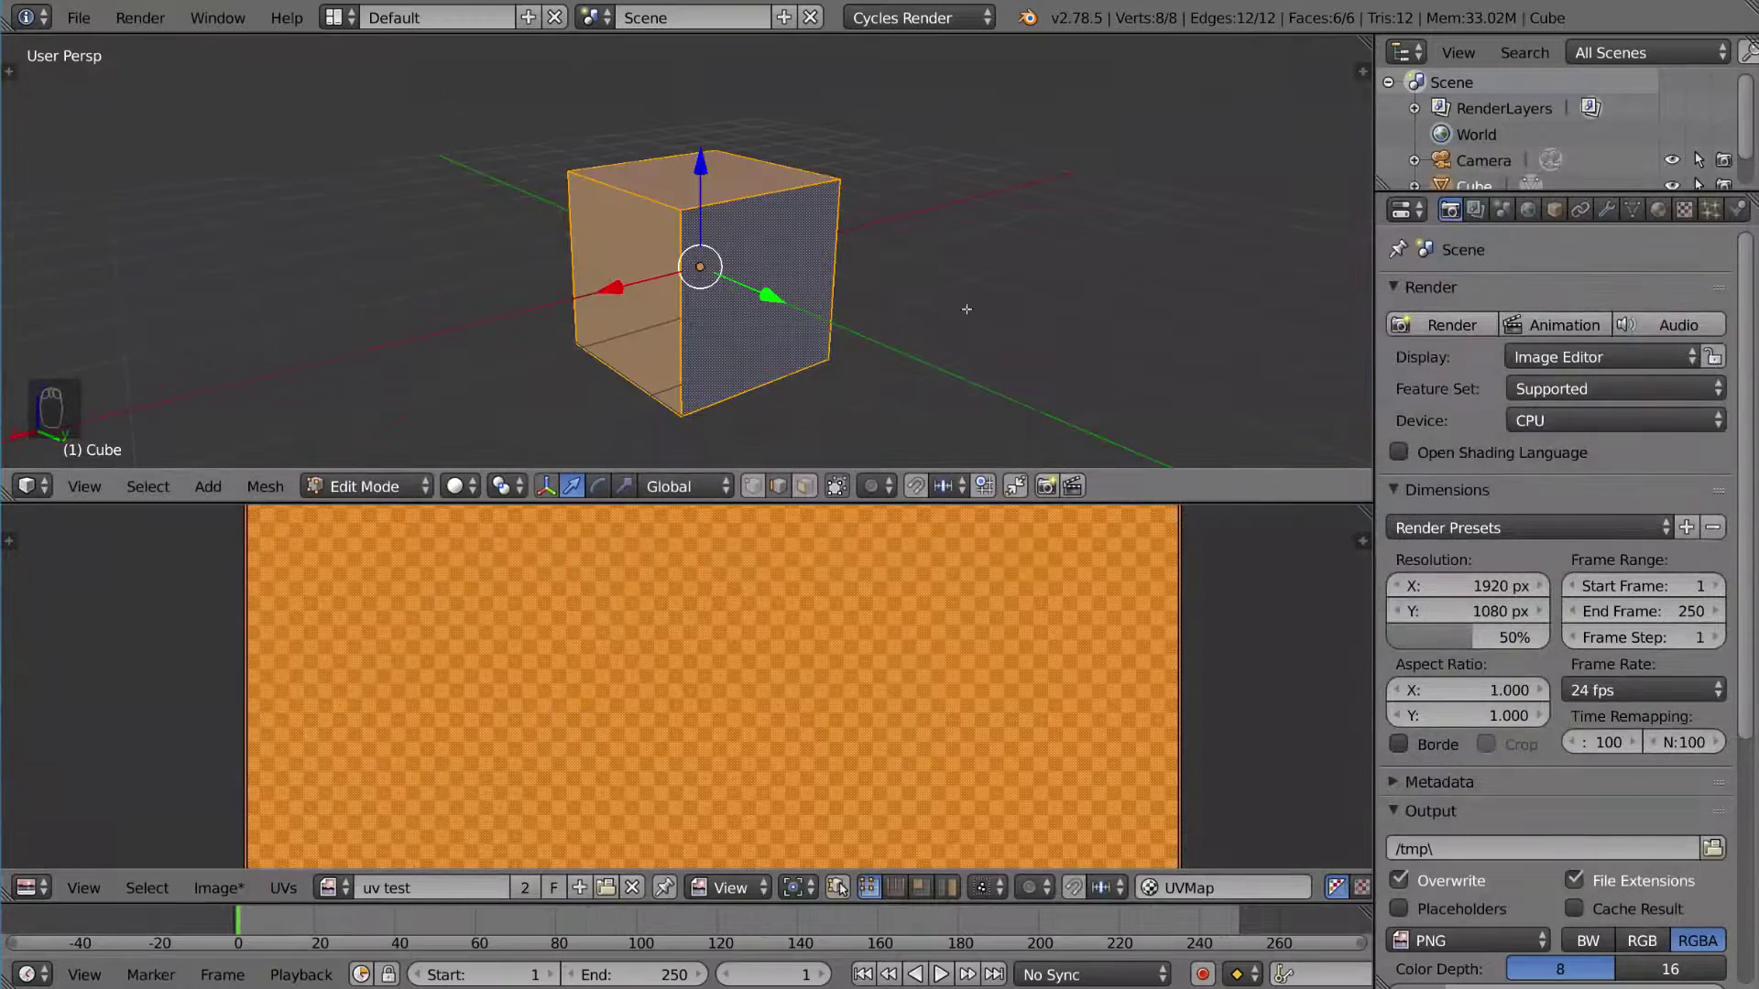
Switch the 3D view to Texture shading and inspect the grid pattern on the cube's faces
click(460, 486)
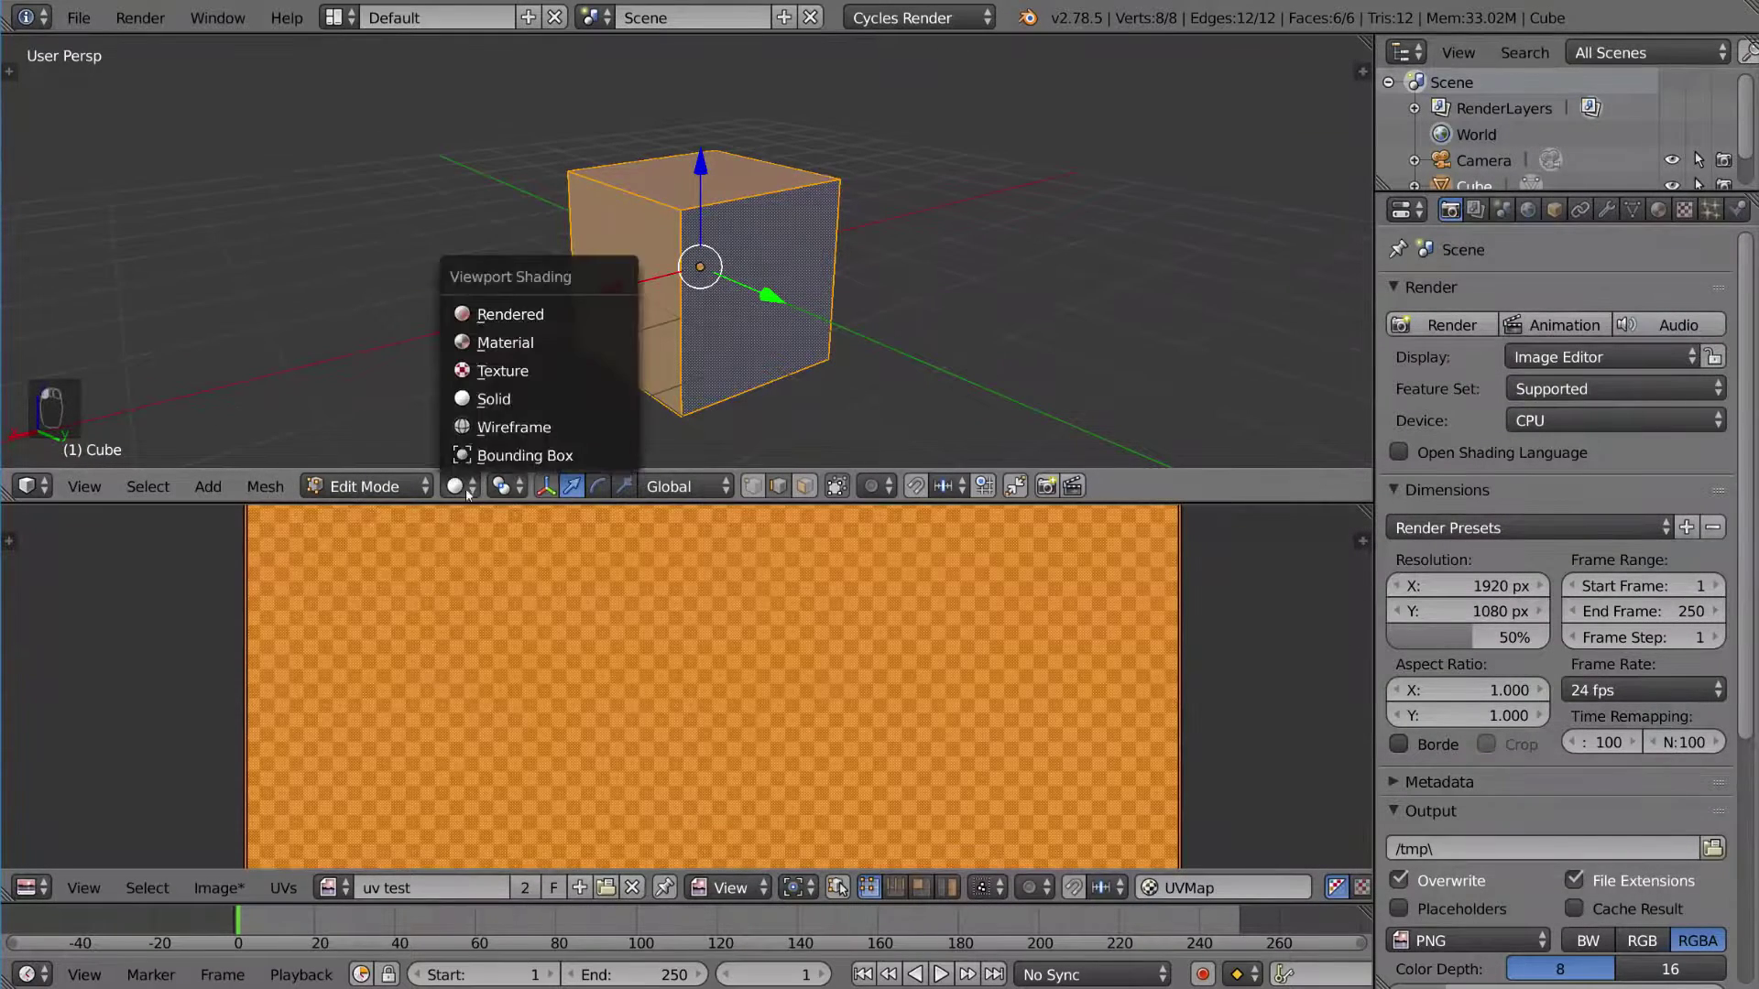
click(484, 371)
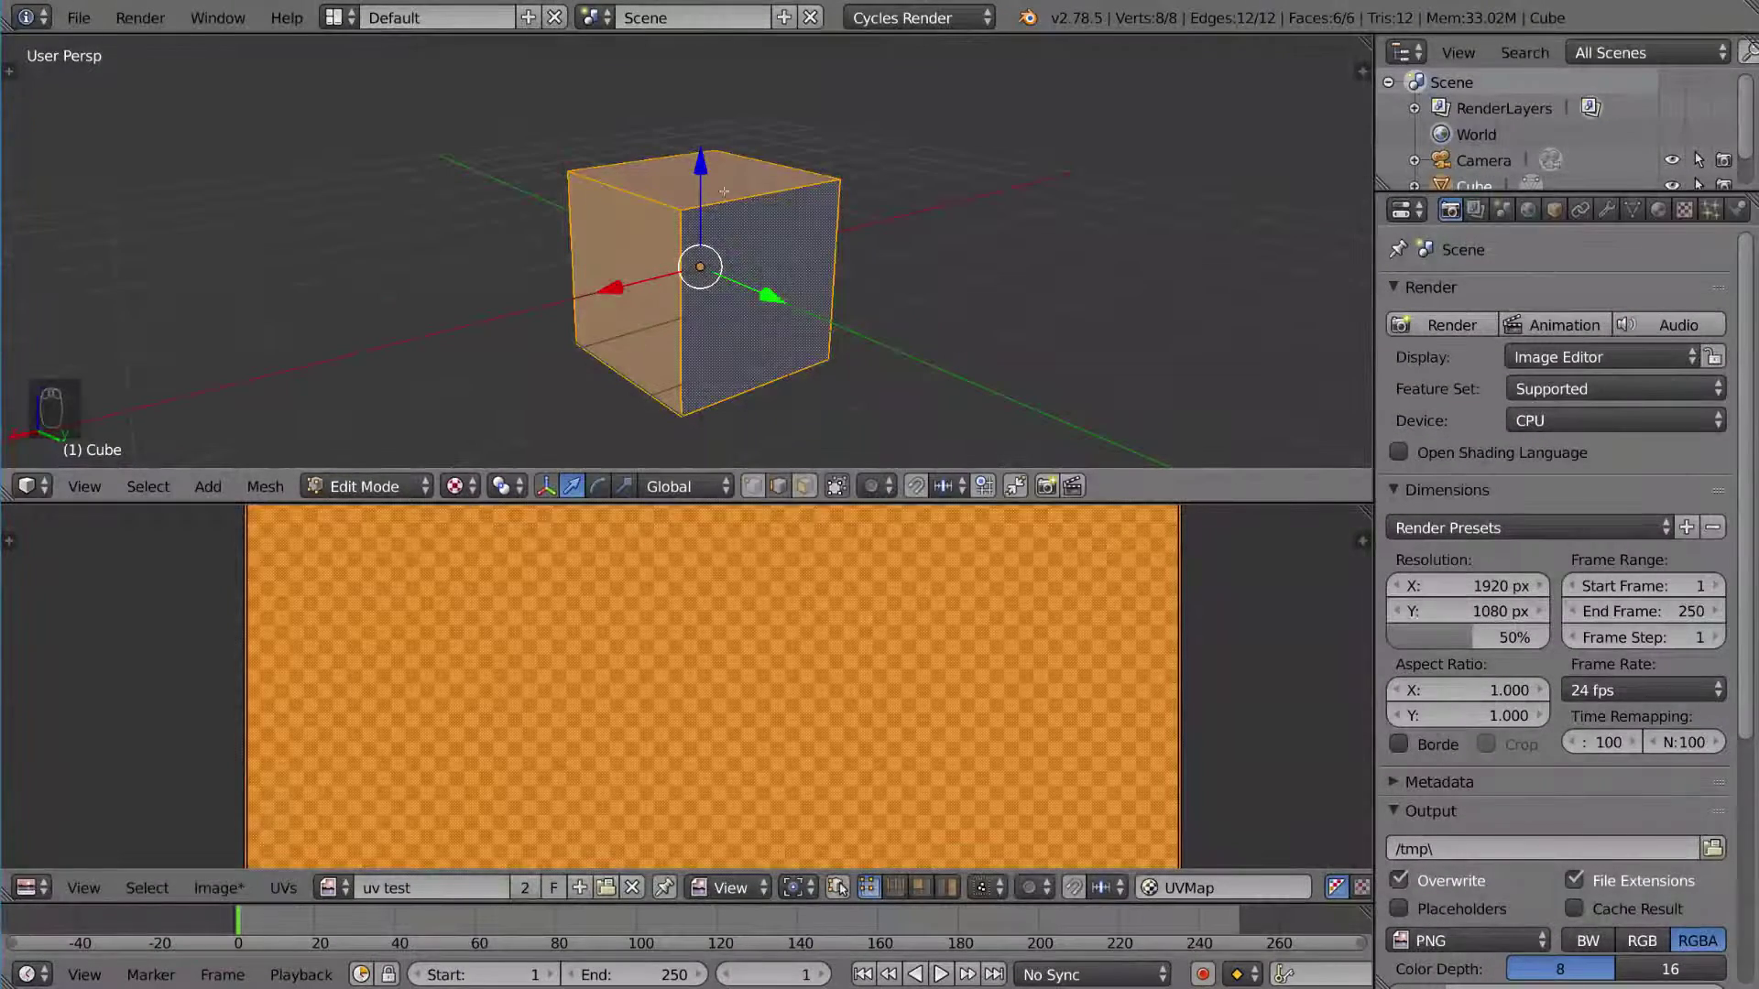
scroll(740, 222, up, 3)
scroll(738, 220, down, 3)
scroll(731, 219, up, 5)
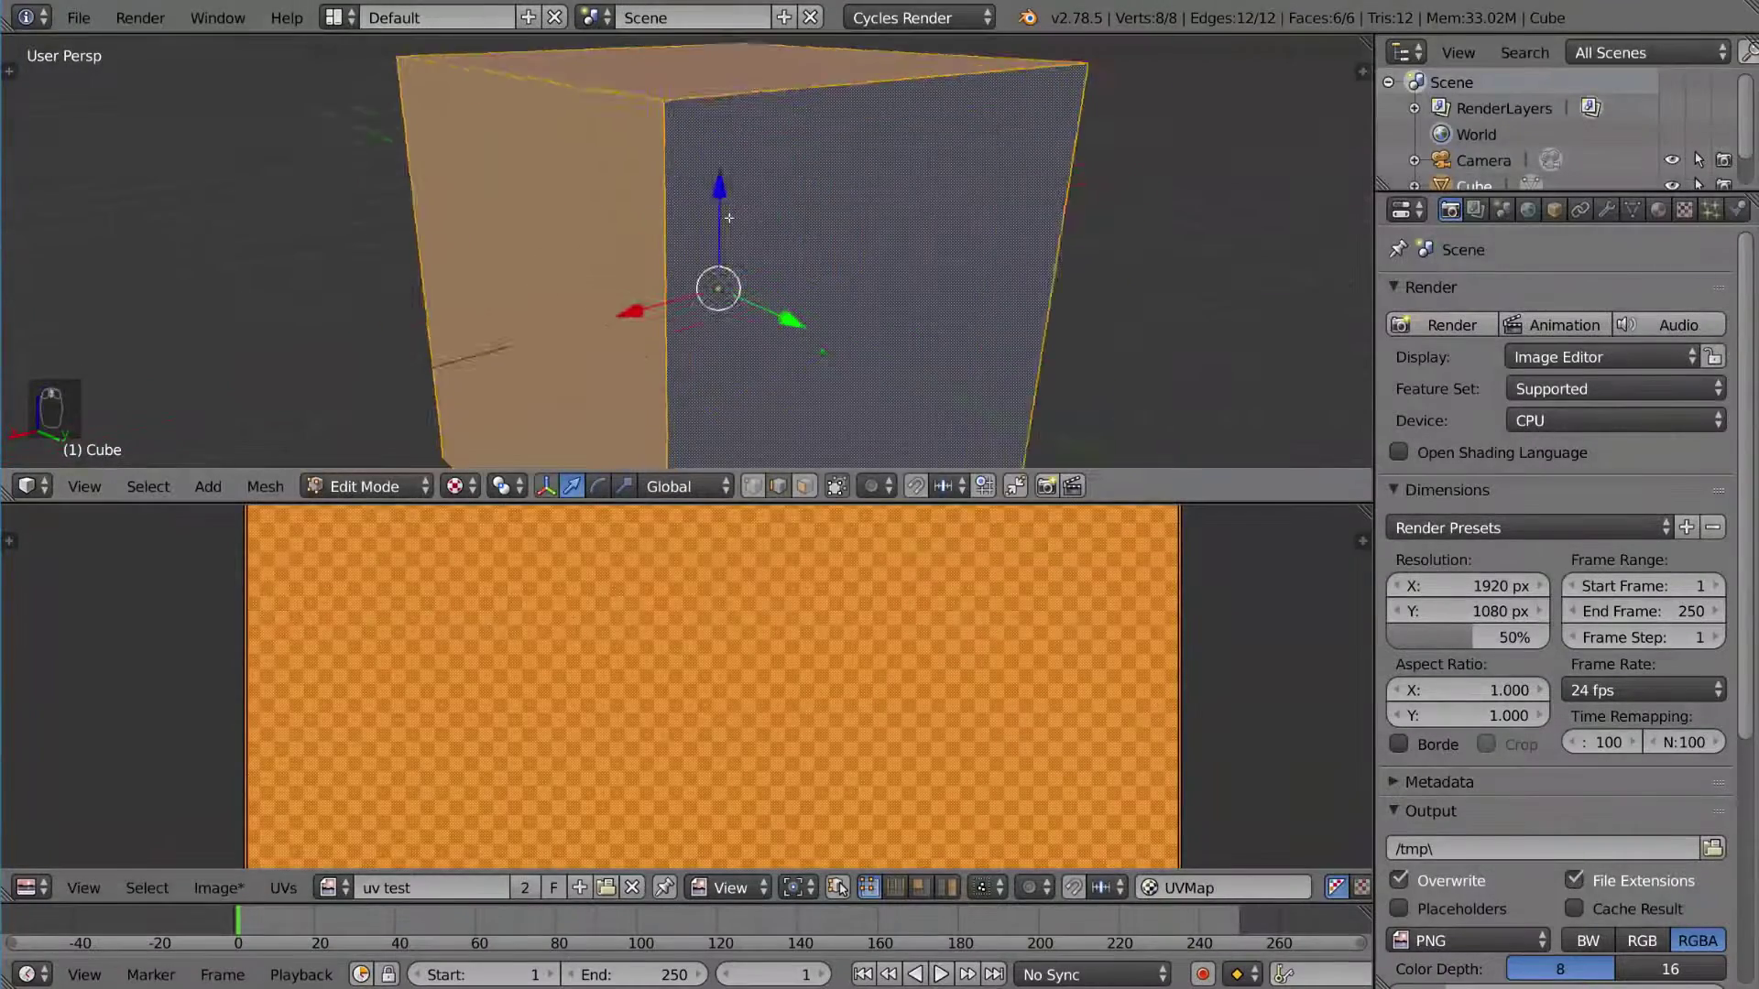
scroll(729, 218, up, 3)
scroll(1093, 267, down, 7)
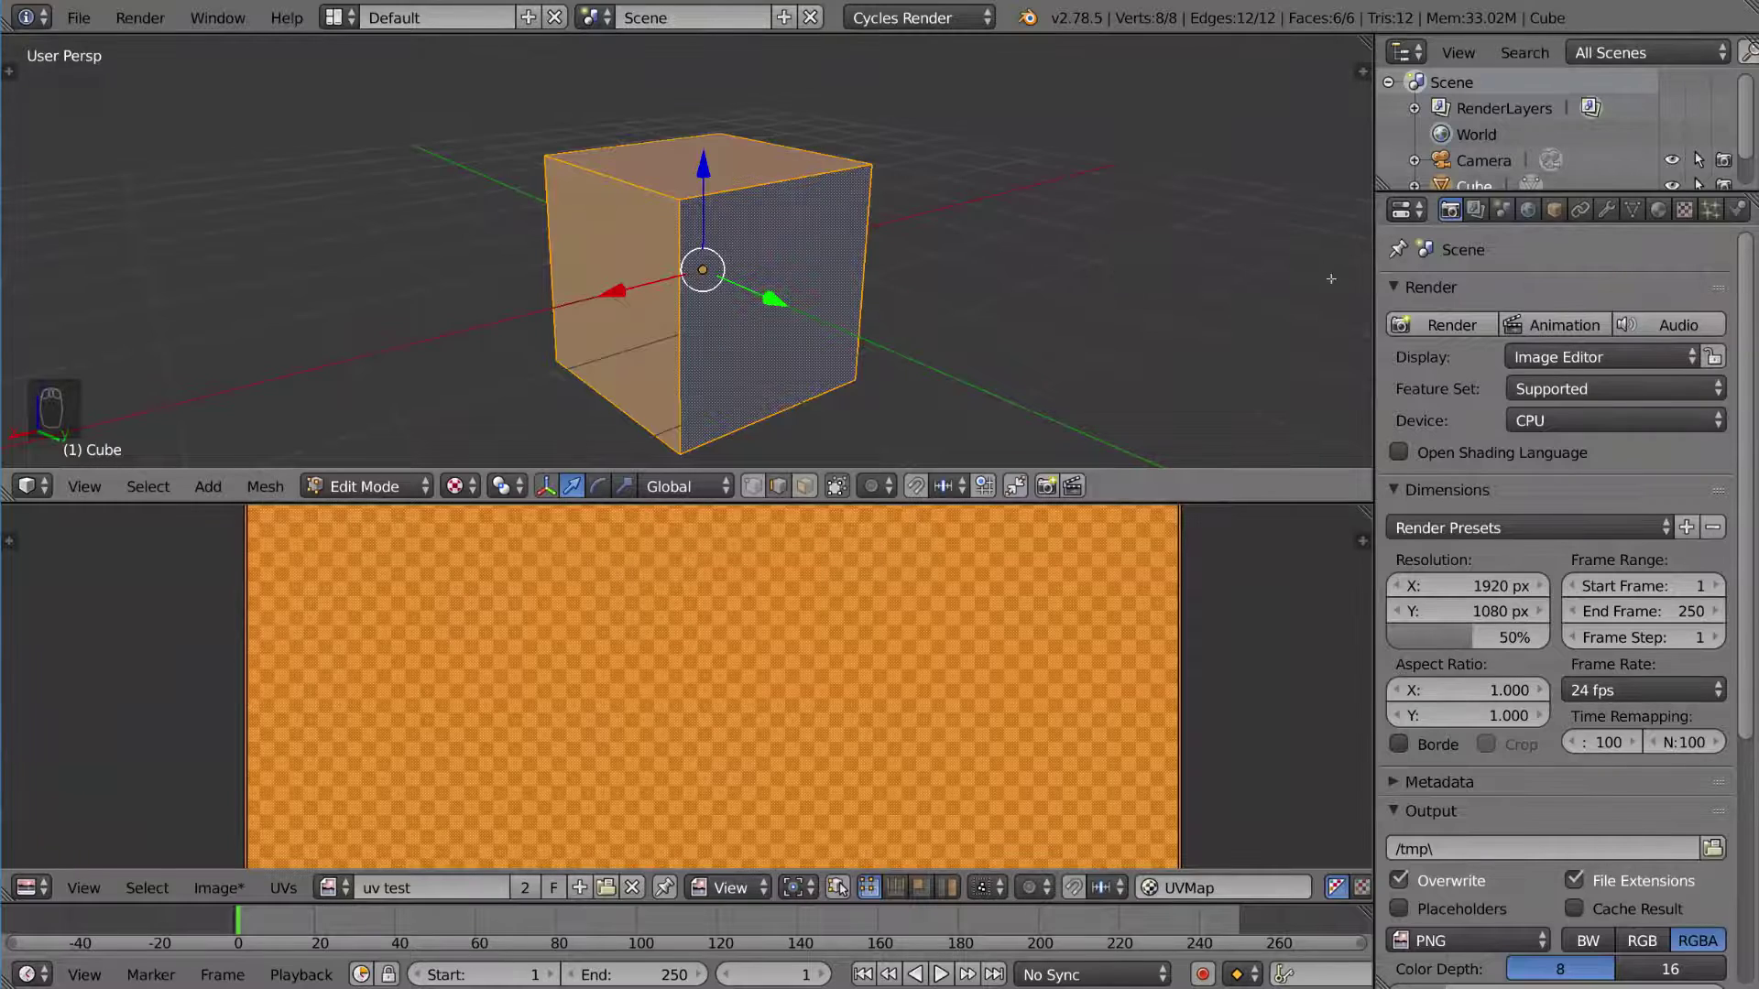
Add a new material to the cube and use an Image Texture for its Diffuse BSDF colour
click(1660, 211)
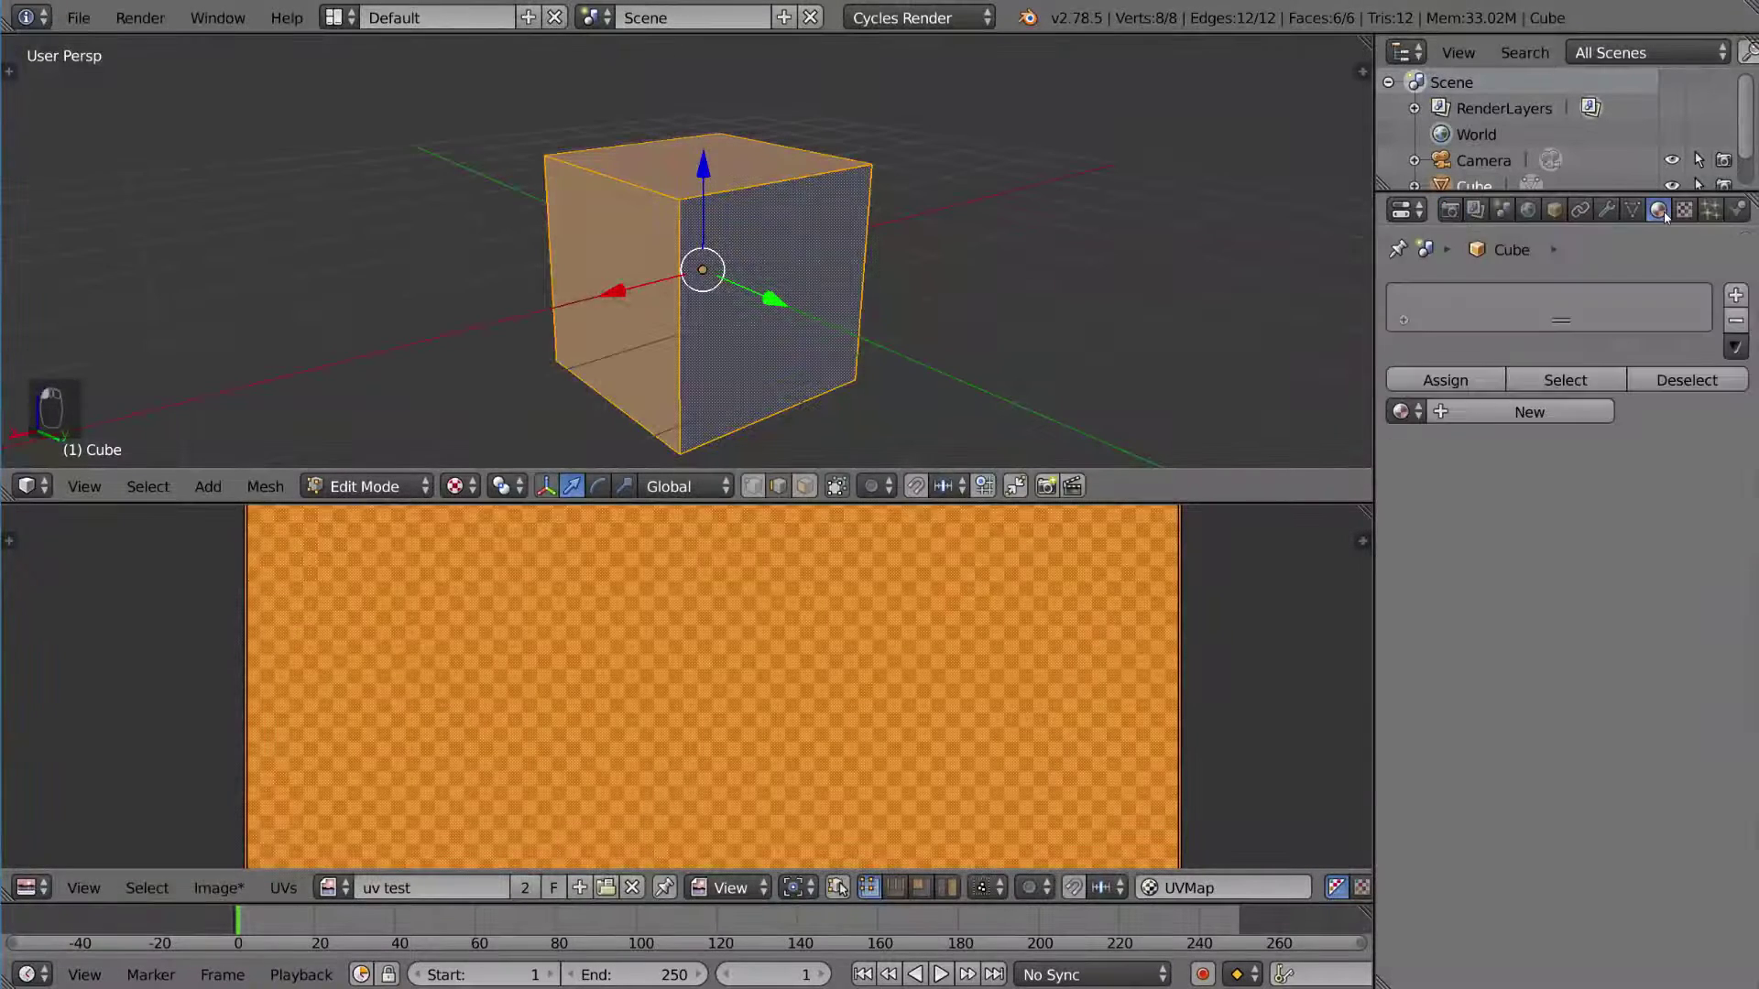
click(1493, 414)
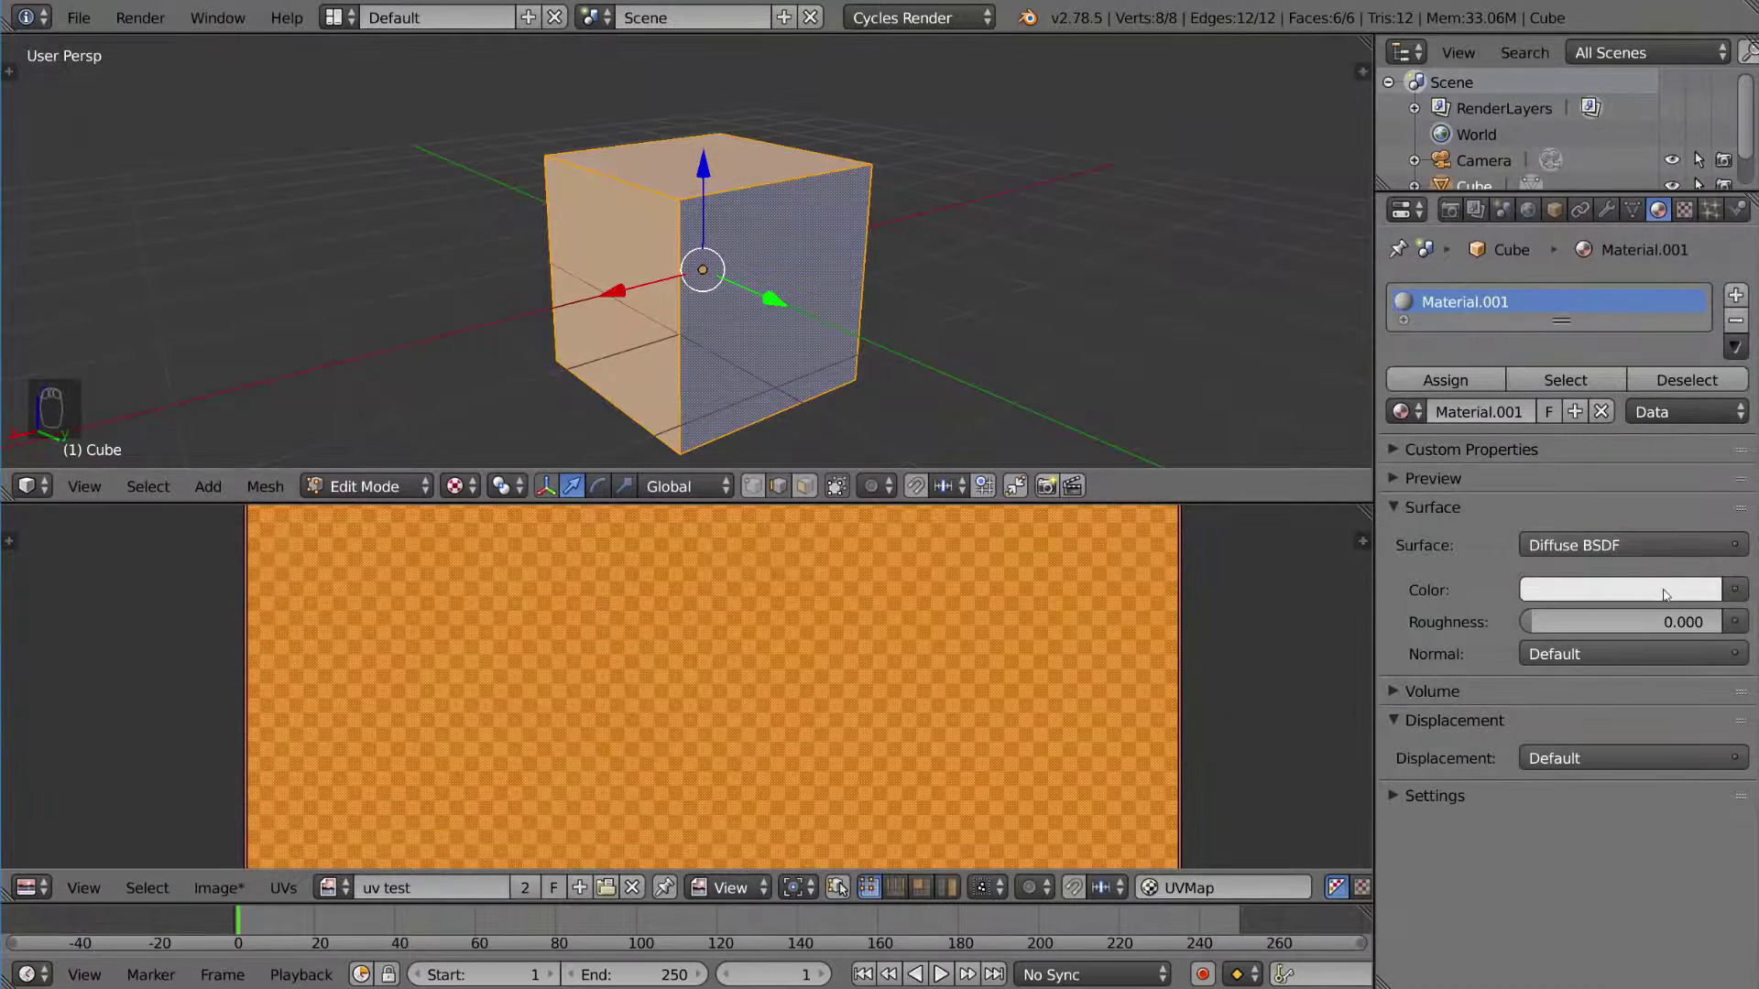
click(1736, 590)
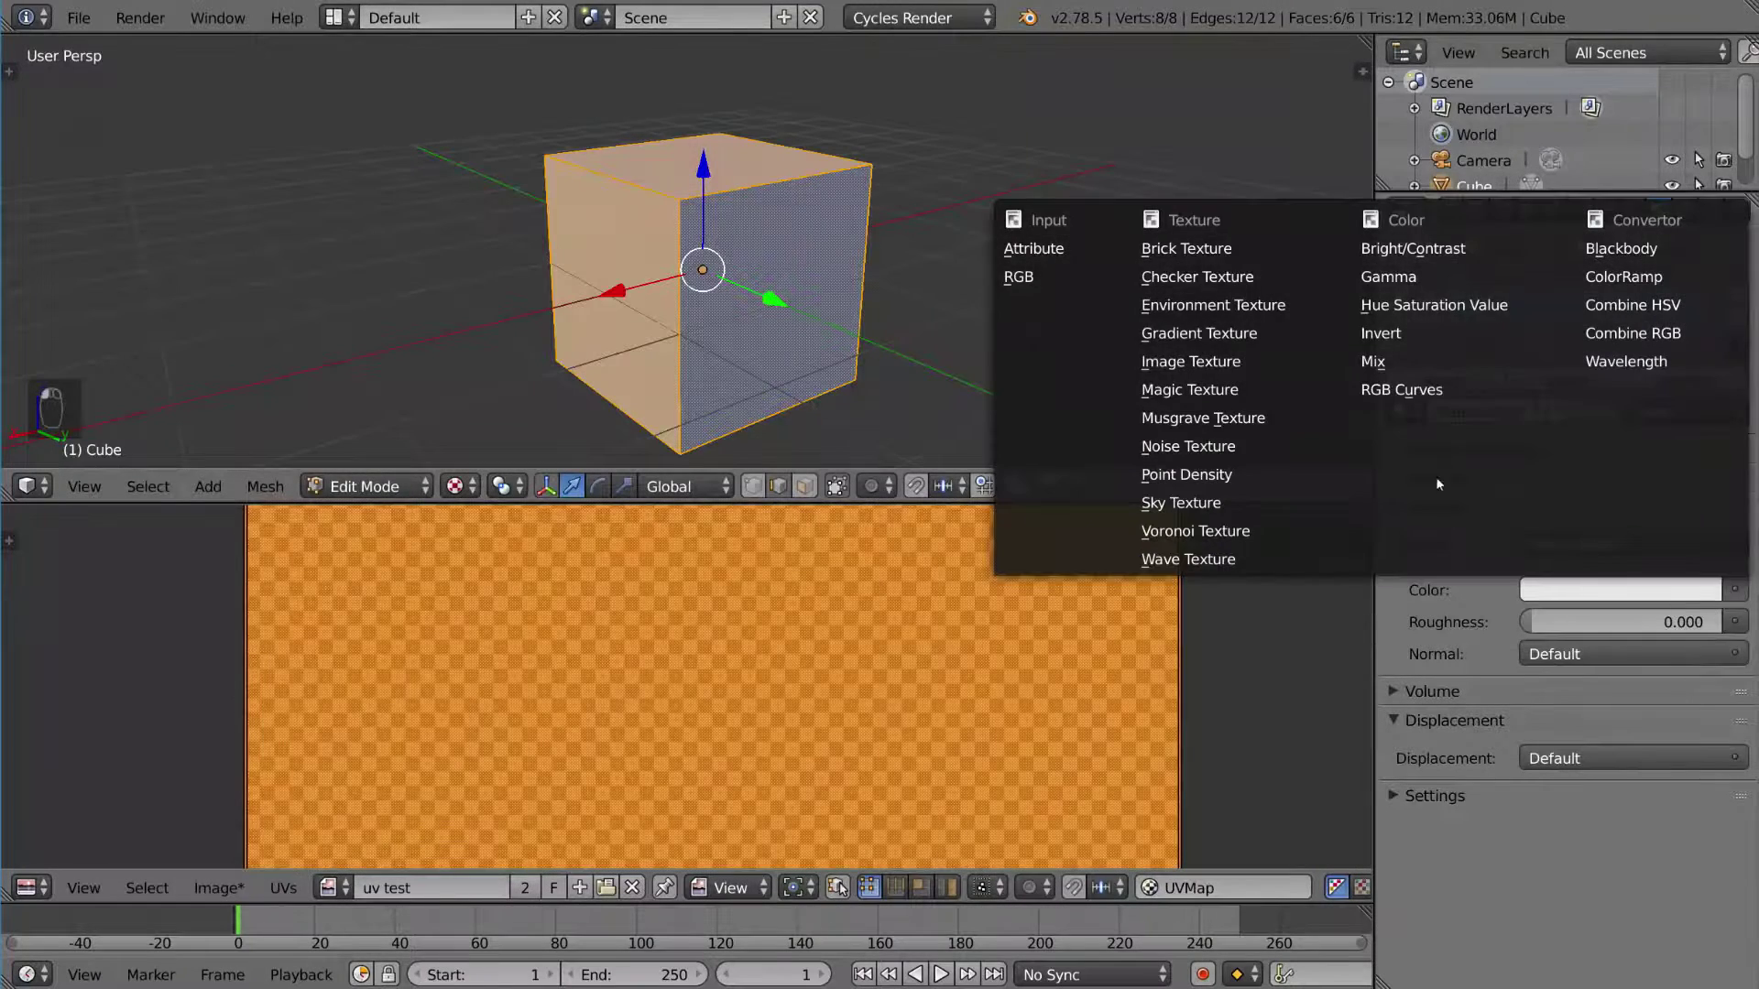
click(1245, 360)
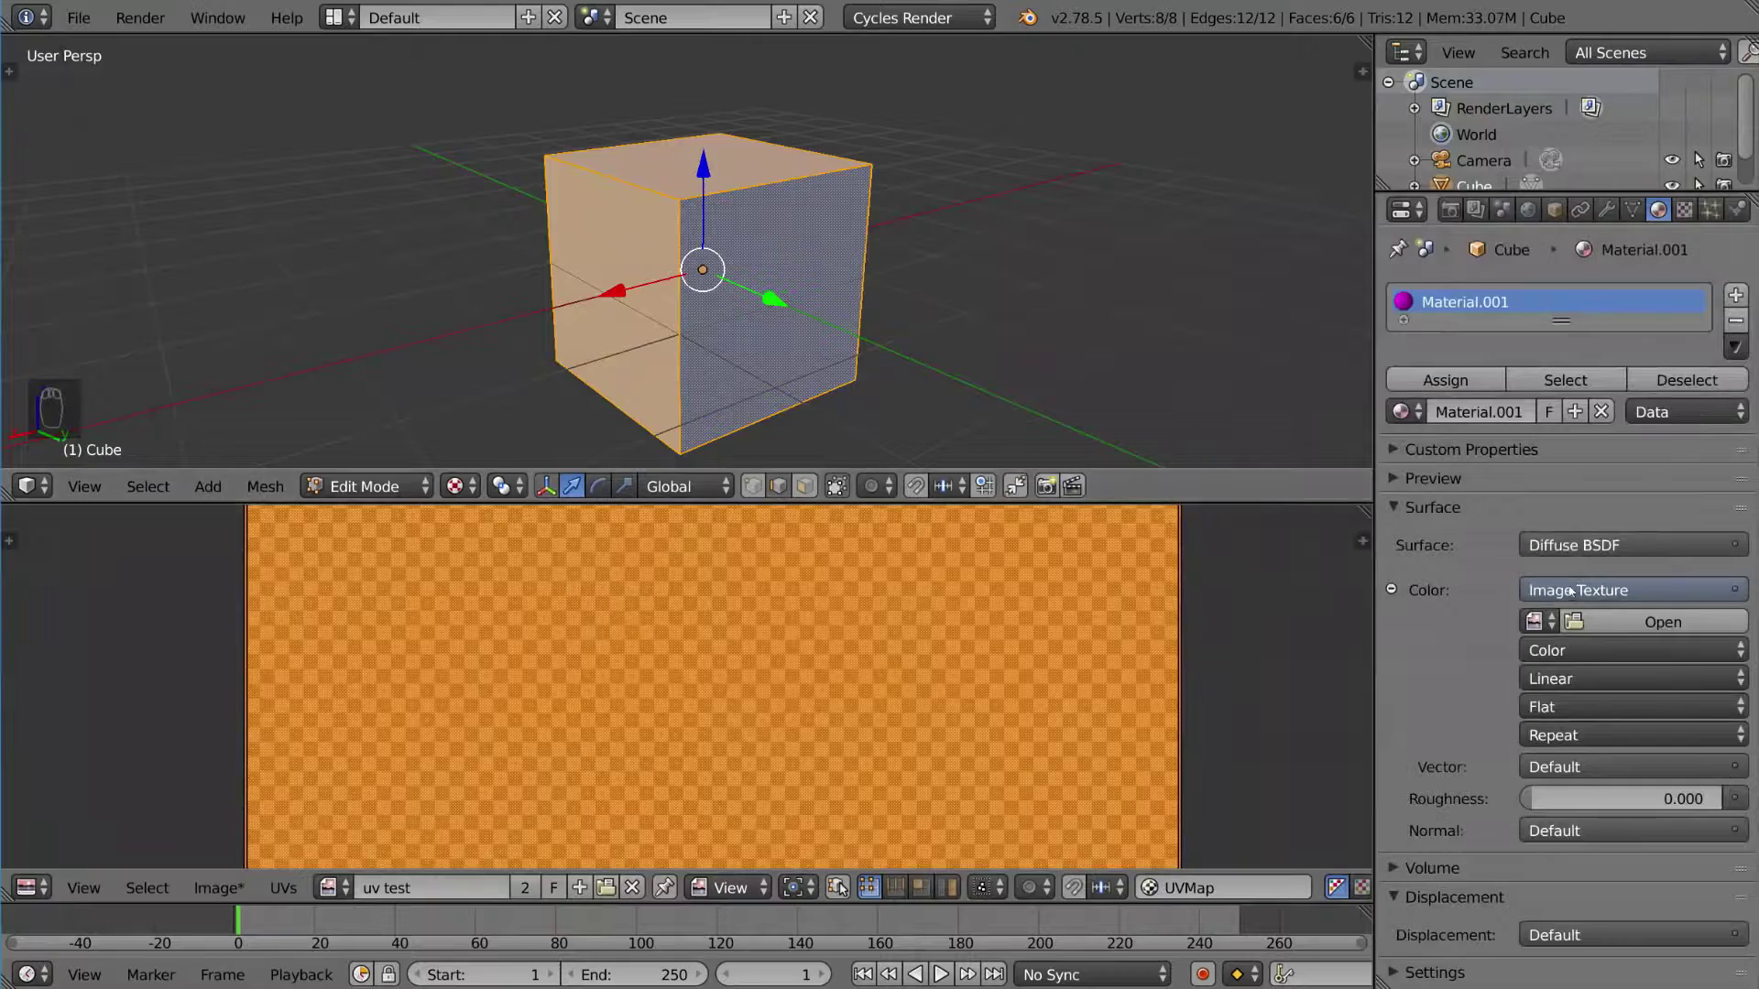
Assign the "uv test" image to the Image Texture colour of the cube's material and check it on the cube
click(1536, 622)
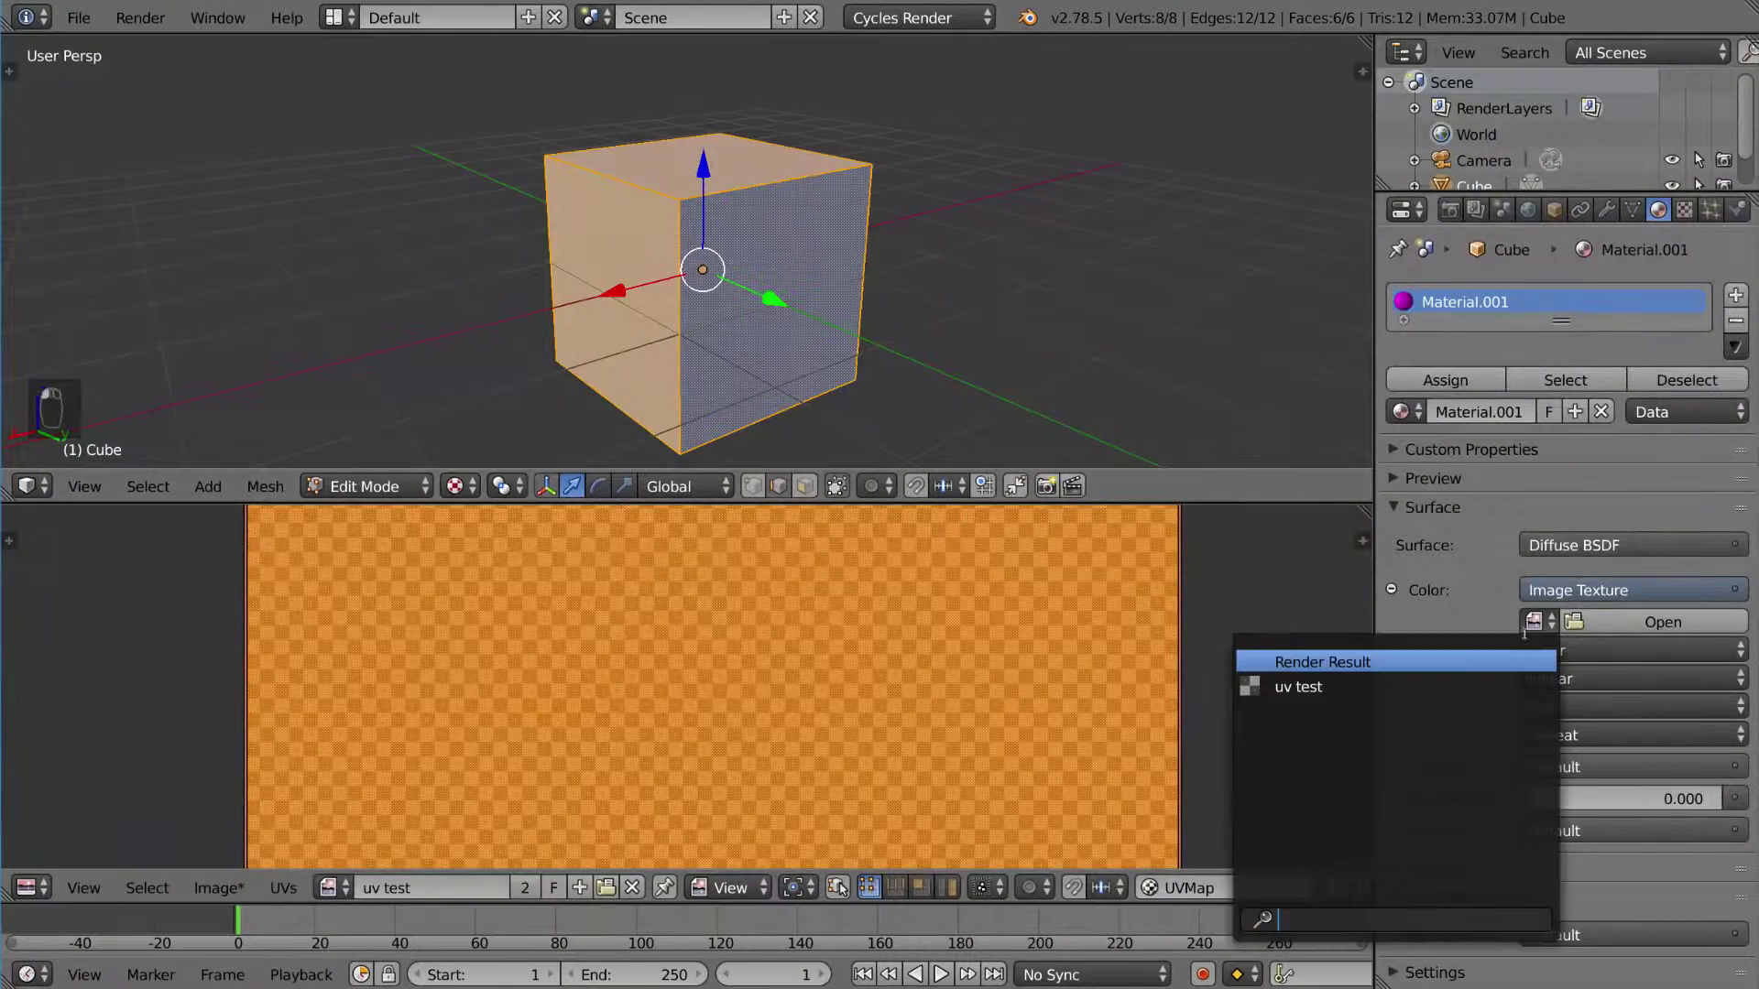
click(1348, 688)
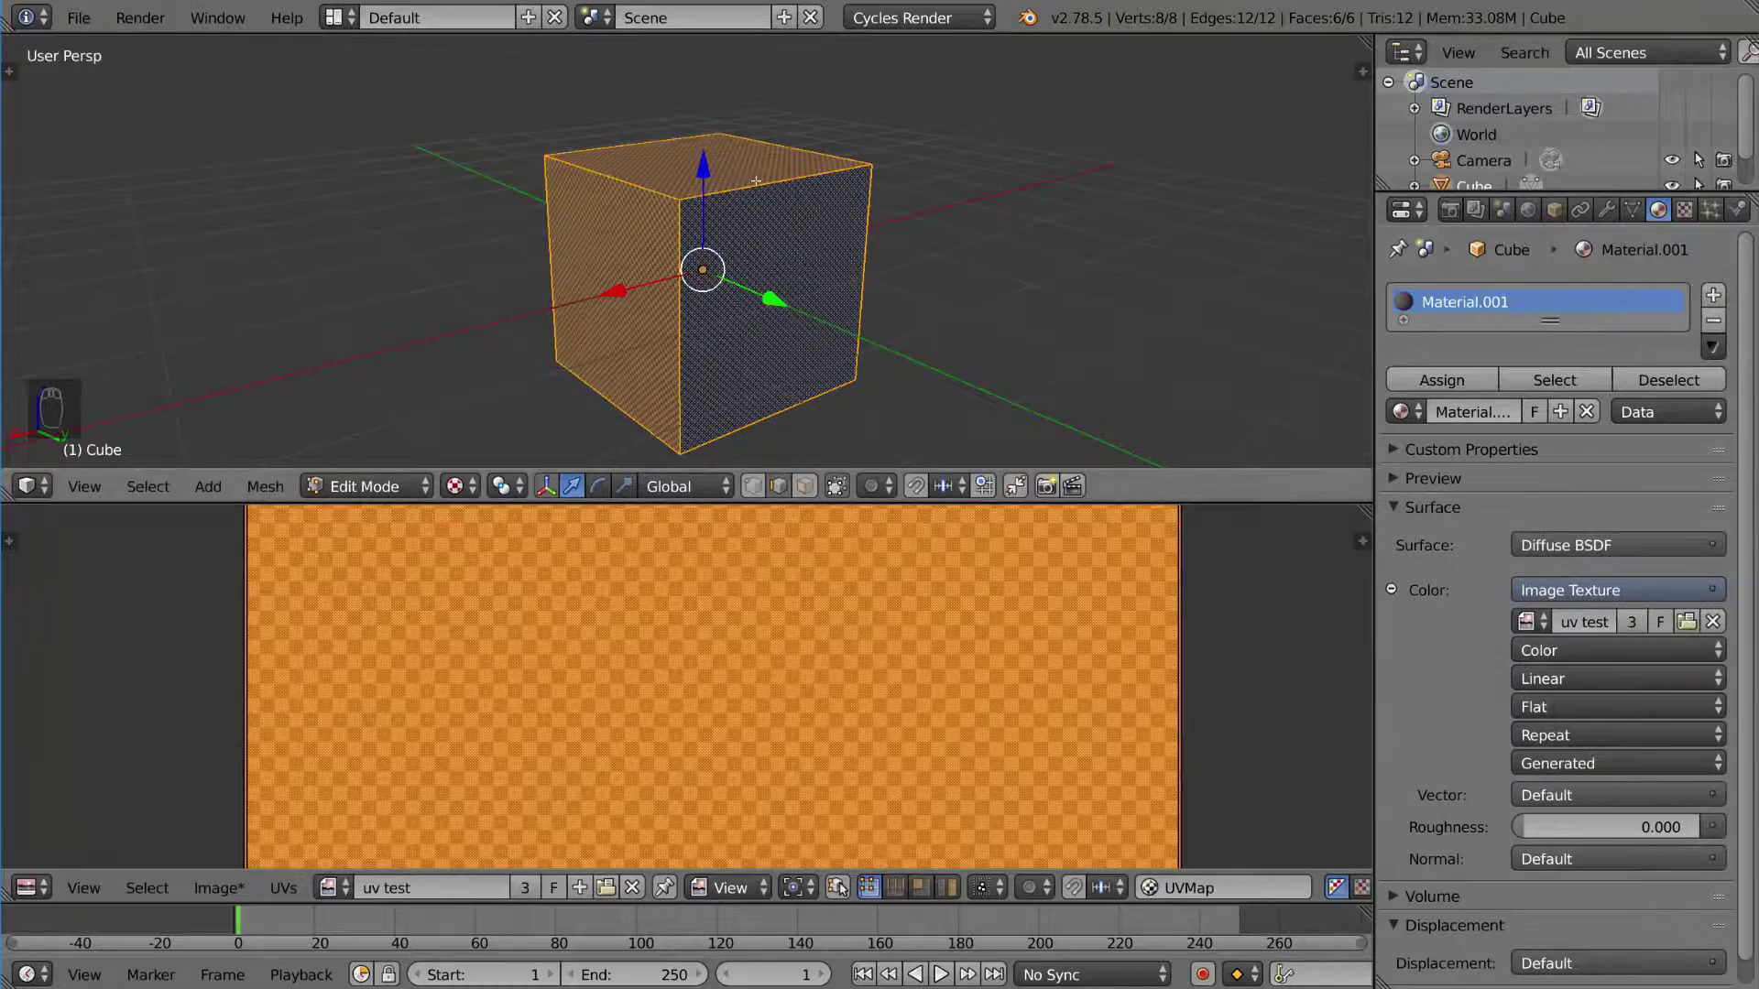
scroll(762, 187, up, 5)
middle_drag(848, 165, 834, 229)
Scale the cube's UV layout down to about 0.22 in the middle of the grid image
scroll(926, 223, down, 3)
scroll(819, 261, up, 1)
scroll(833, 250, down, 2)
scroll(1072, 602, down, 1)
scroll(1072, 602, down, 4)
key(s)
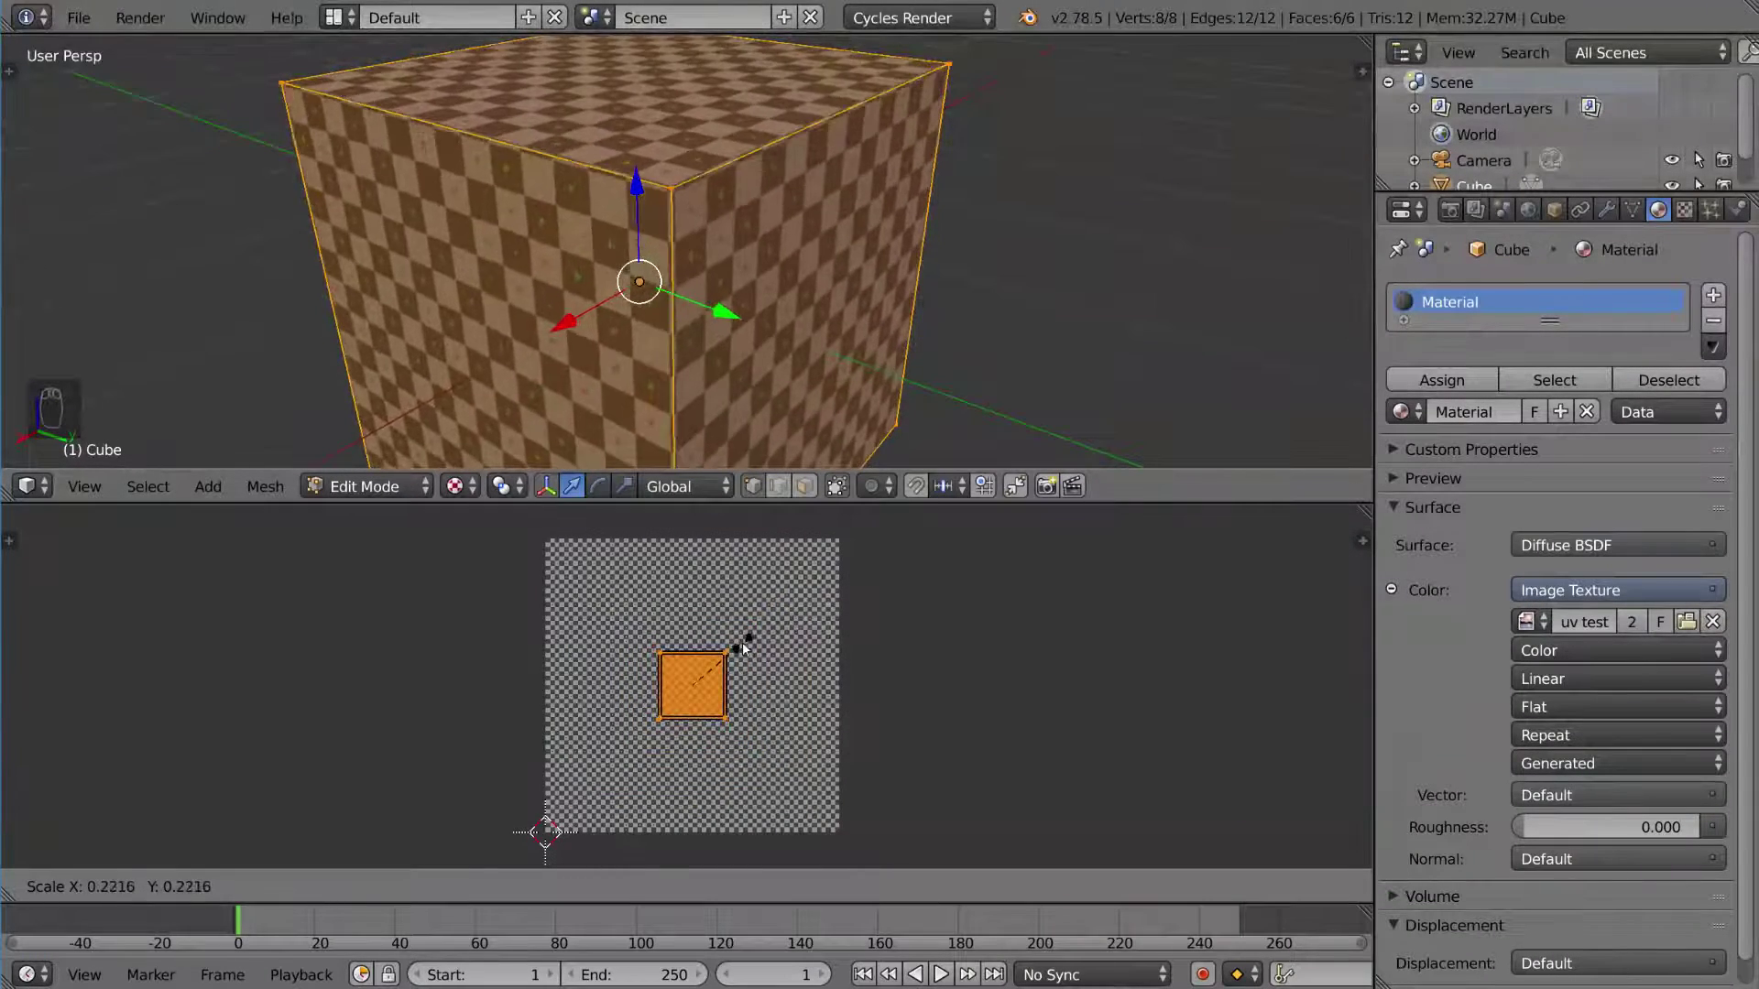
click(746, 643)
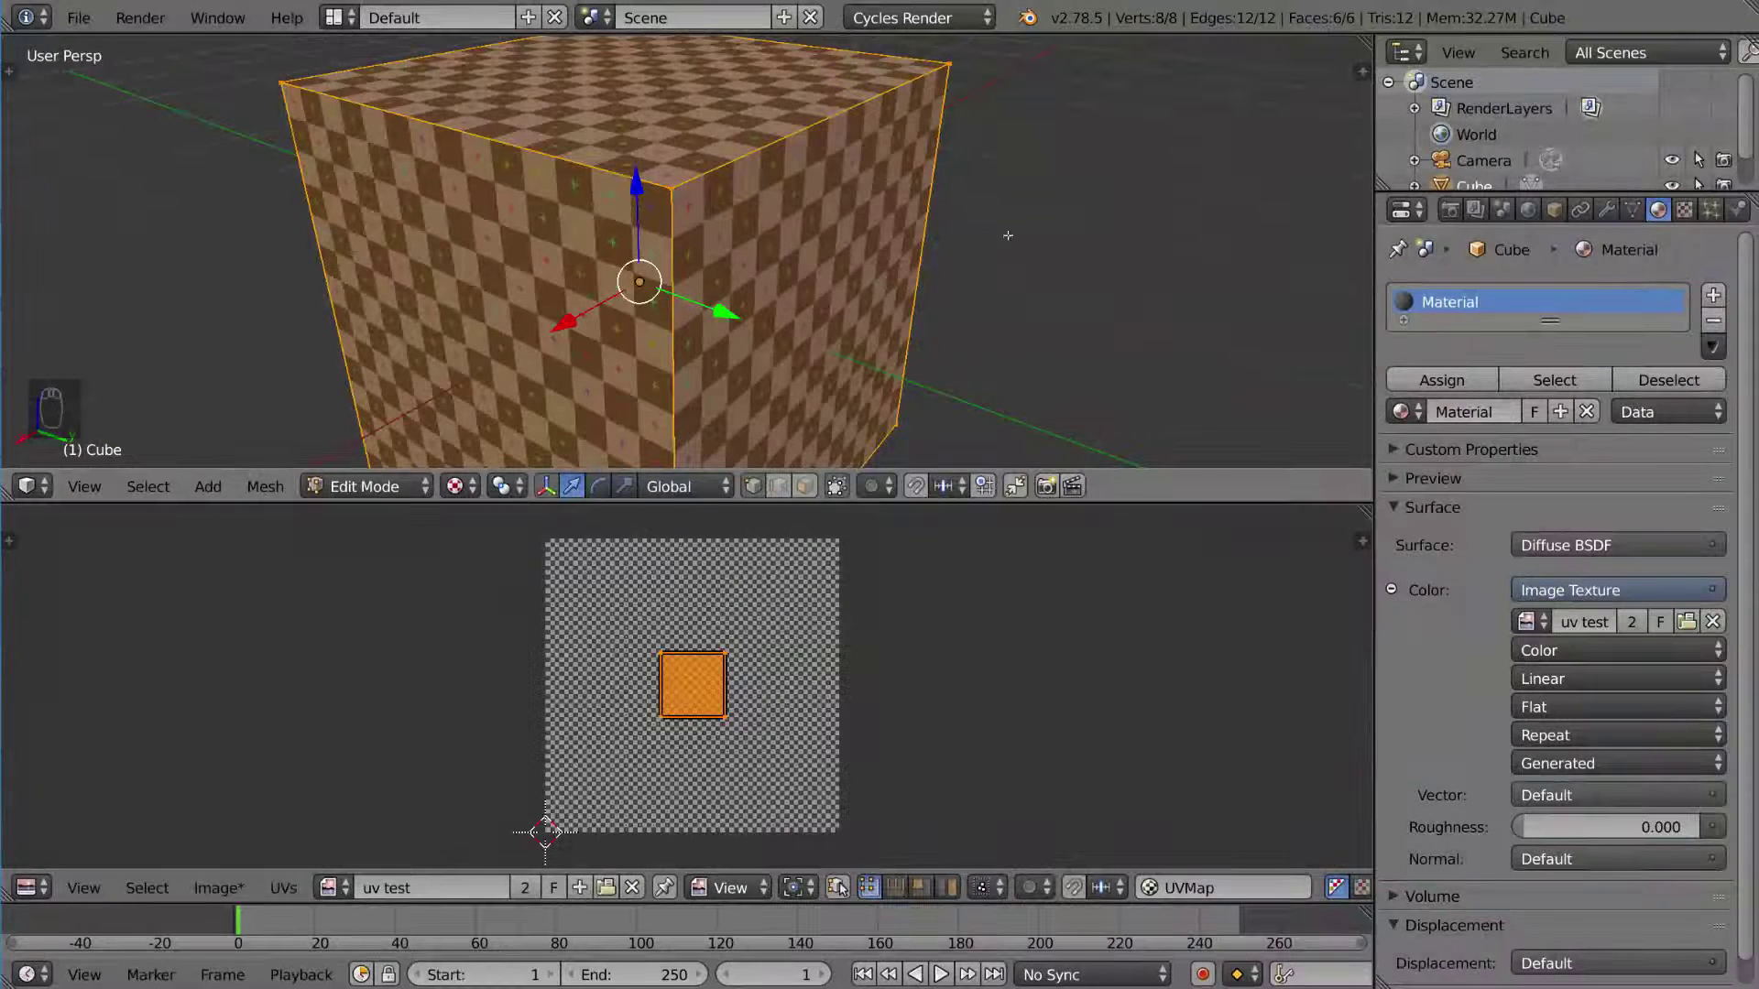
Unwrap the cube with Smart UV Project at an angle limit of 66 and try moving one UV vertex
key(u)
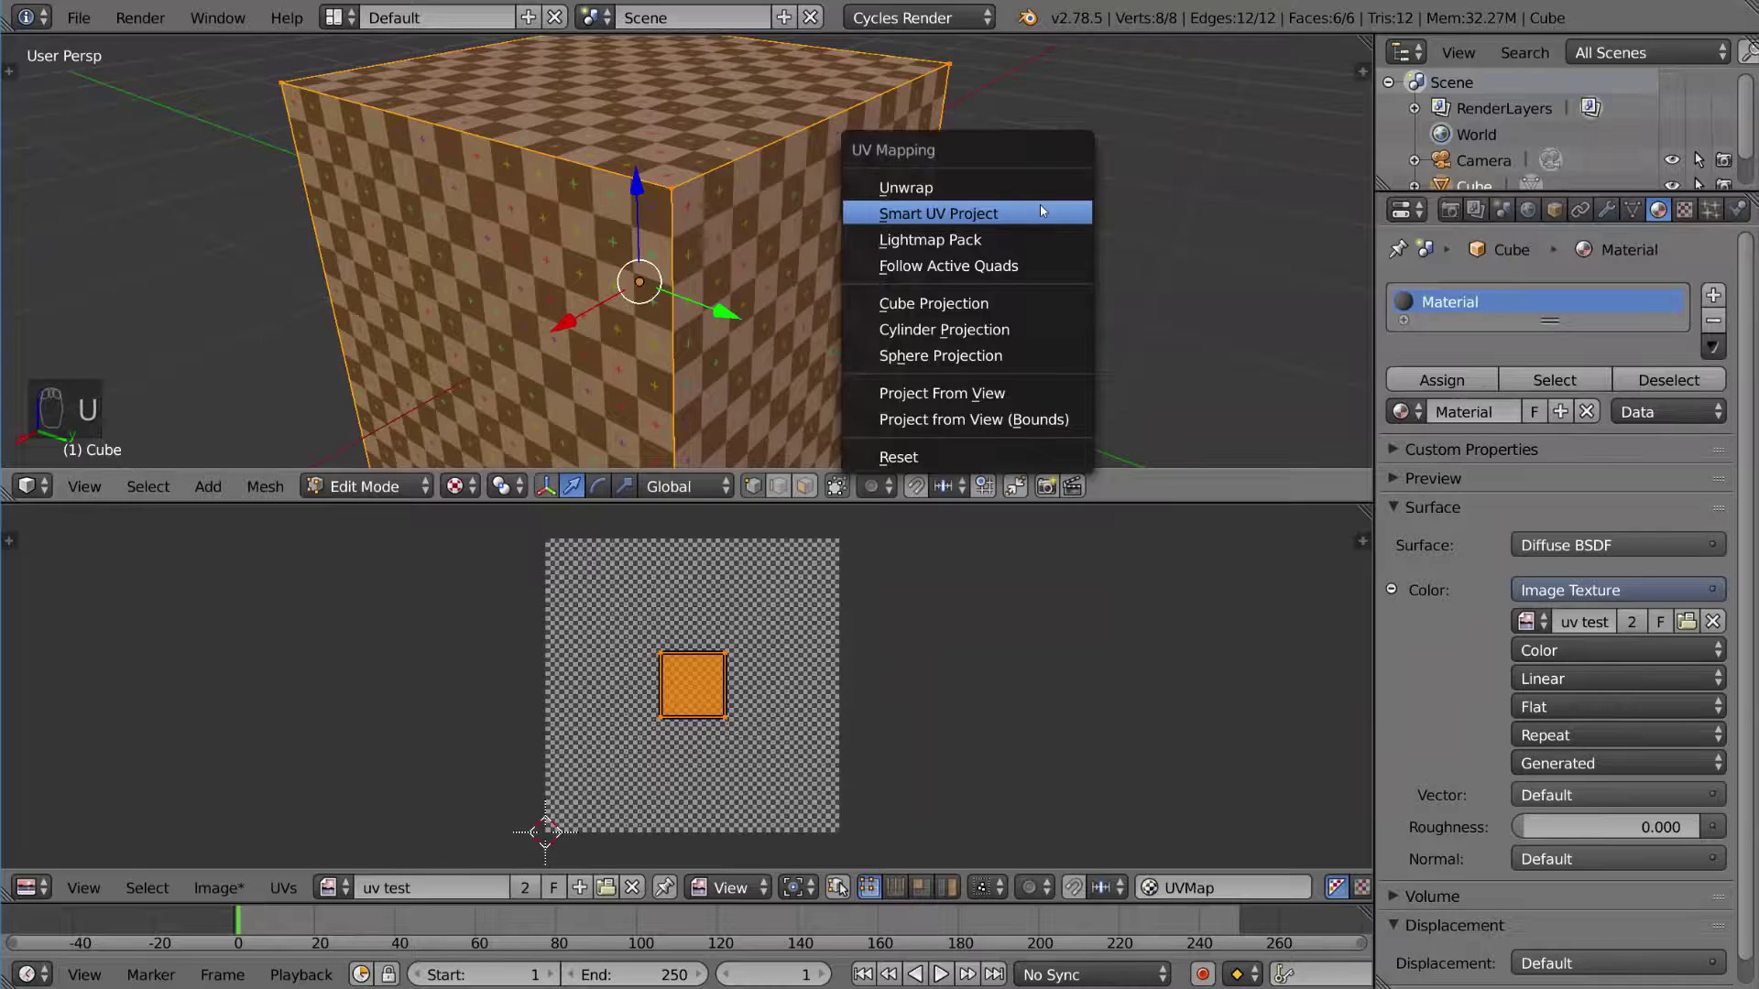
click(1033, 213)
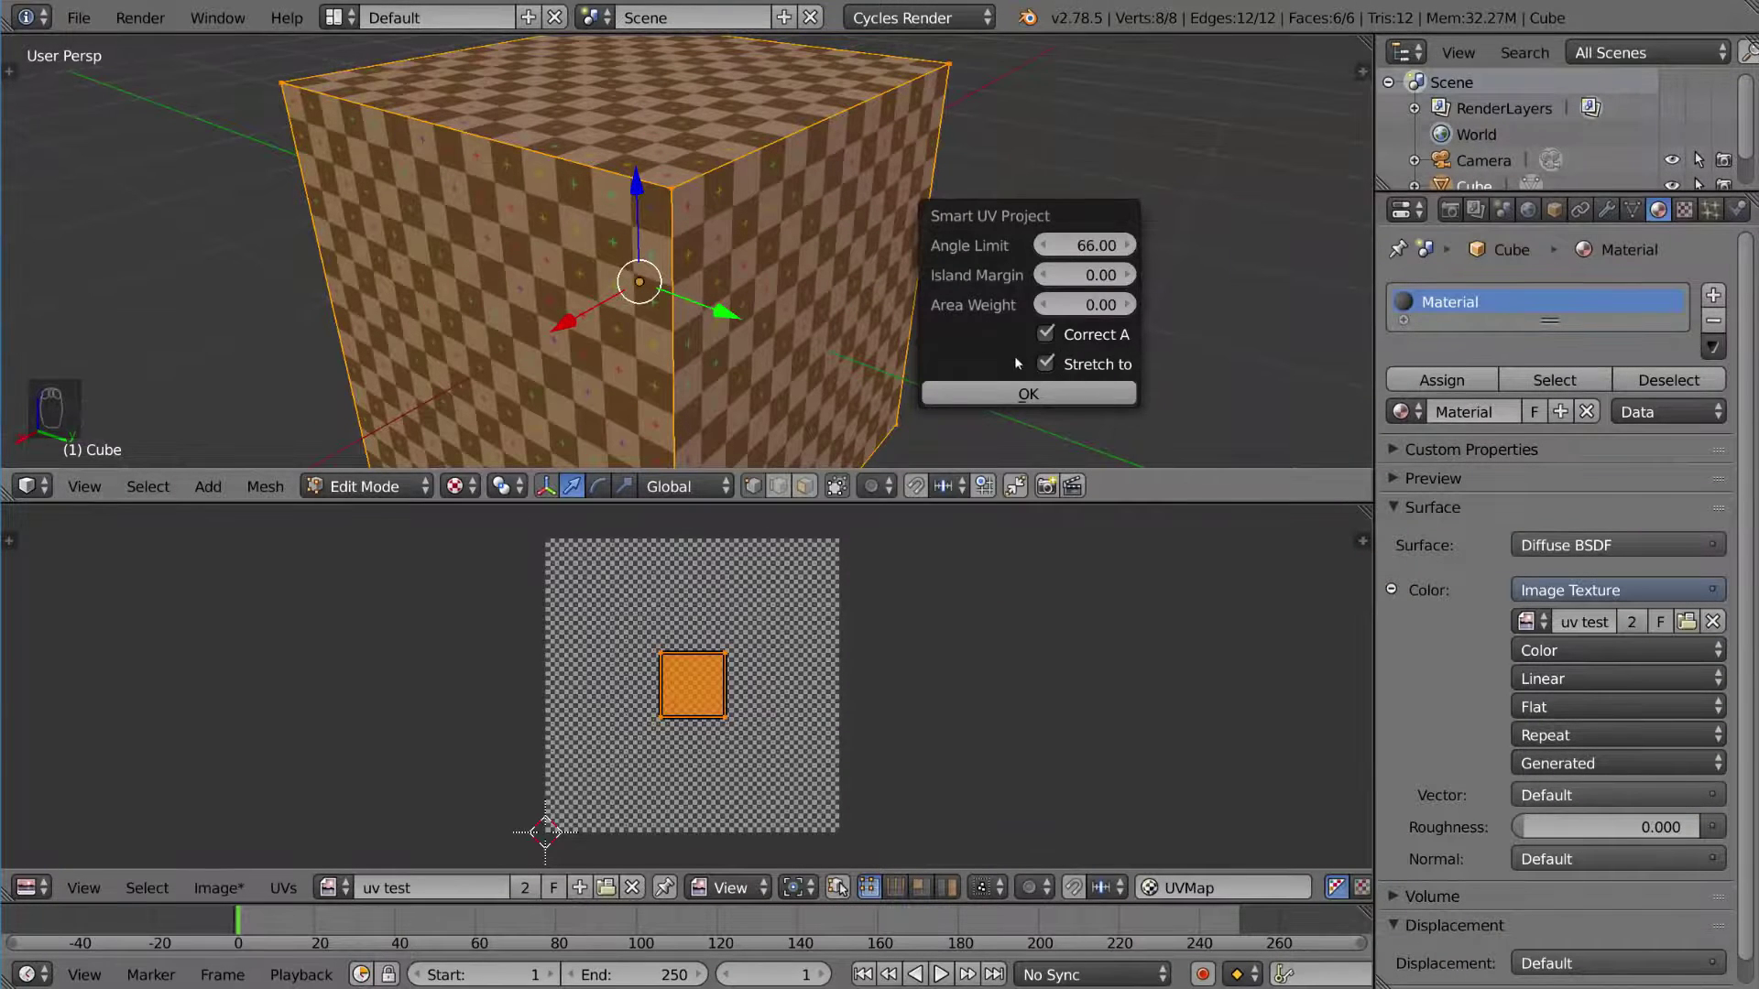
click(1028, 395)
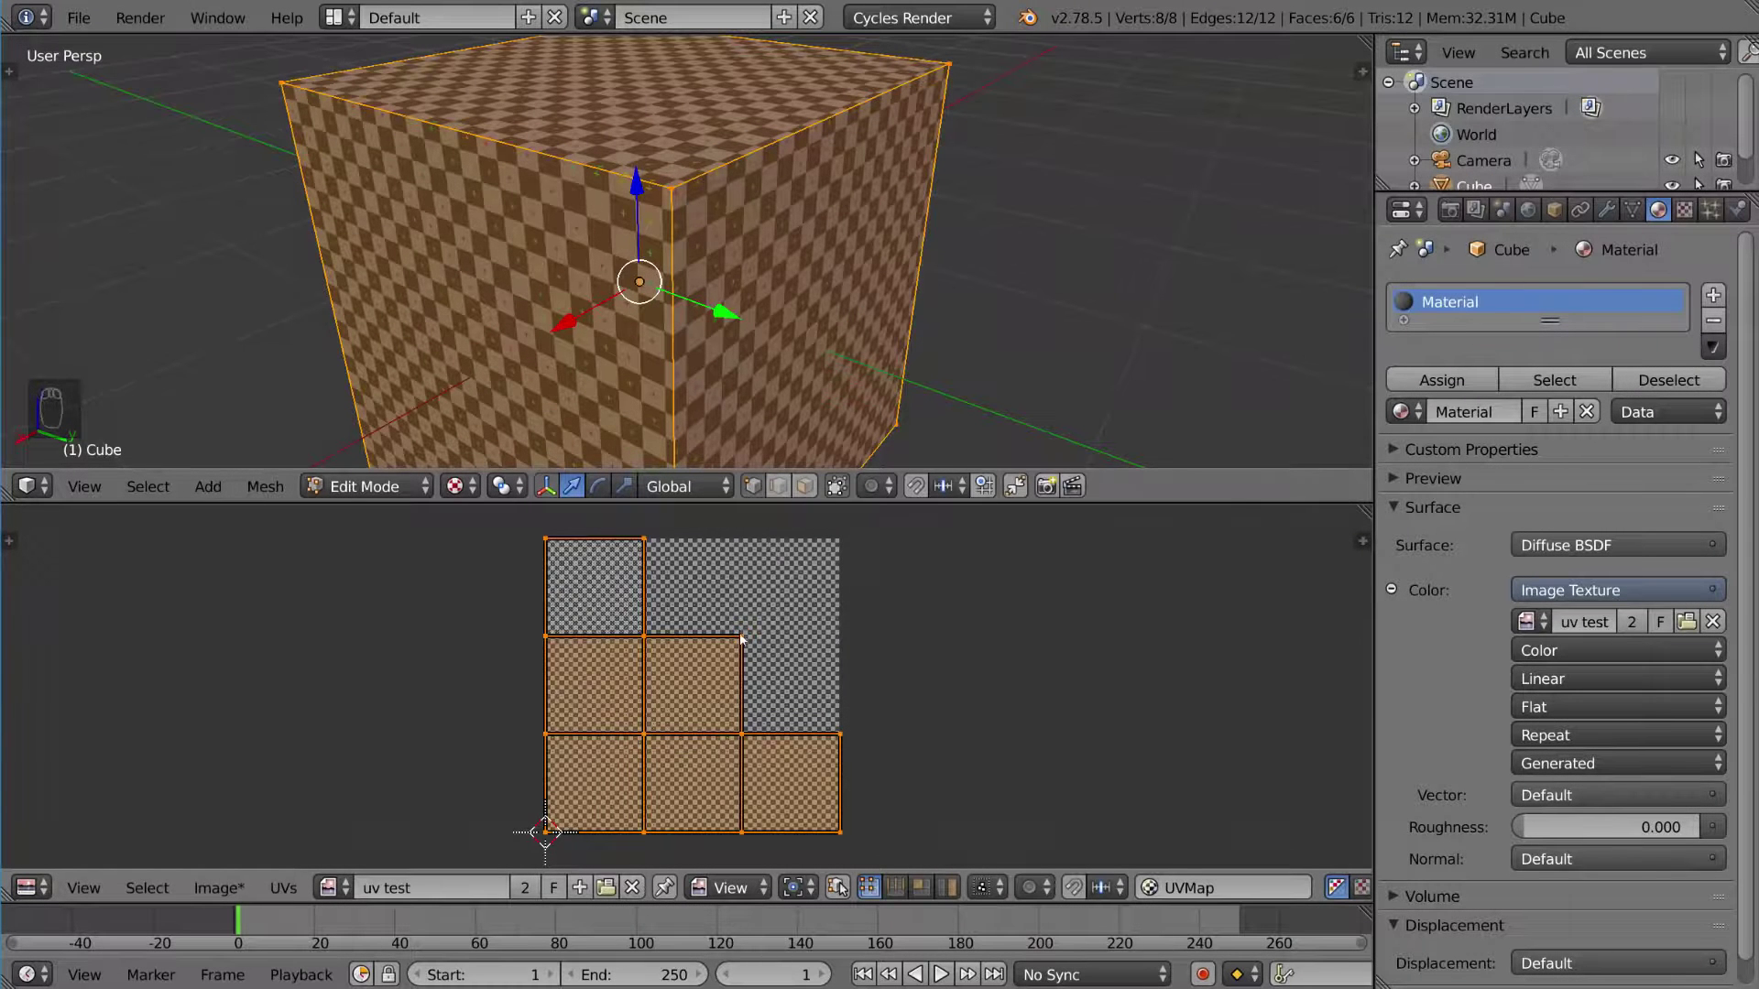
right_click(764, 653)
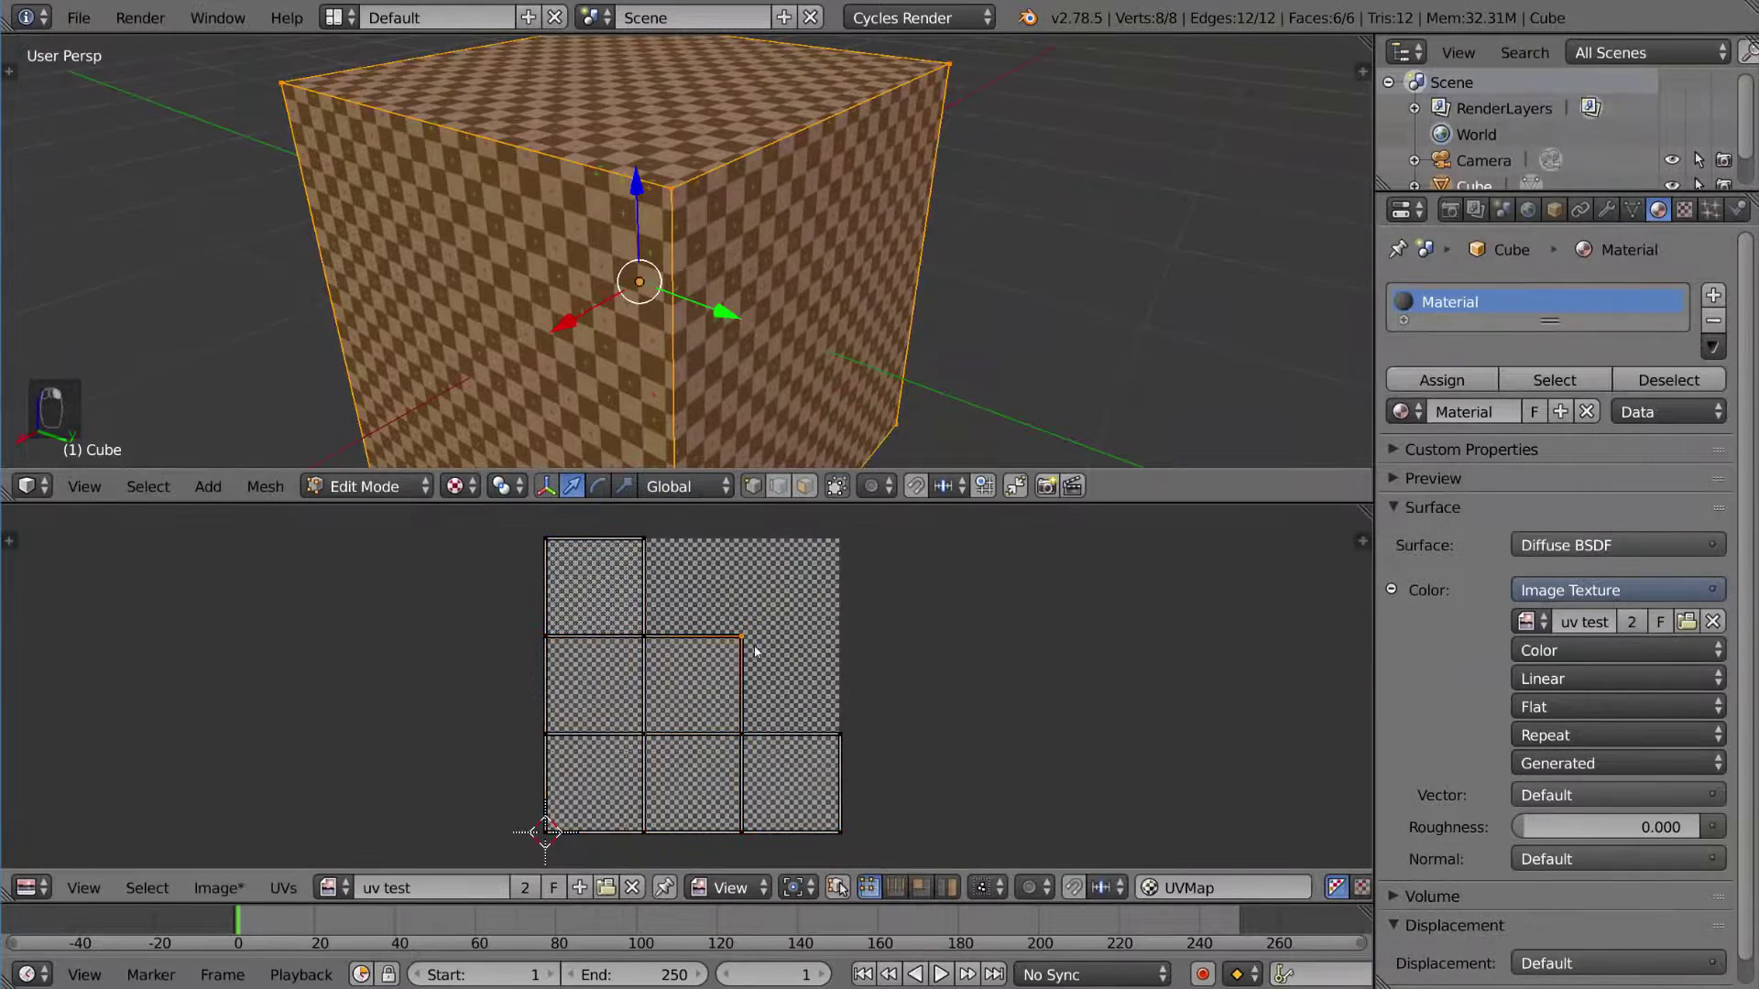
key(g)
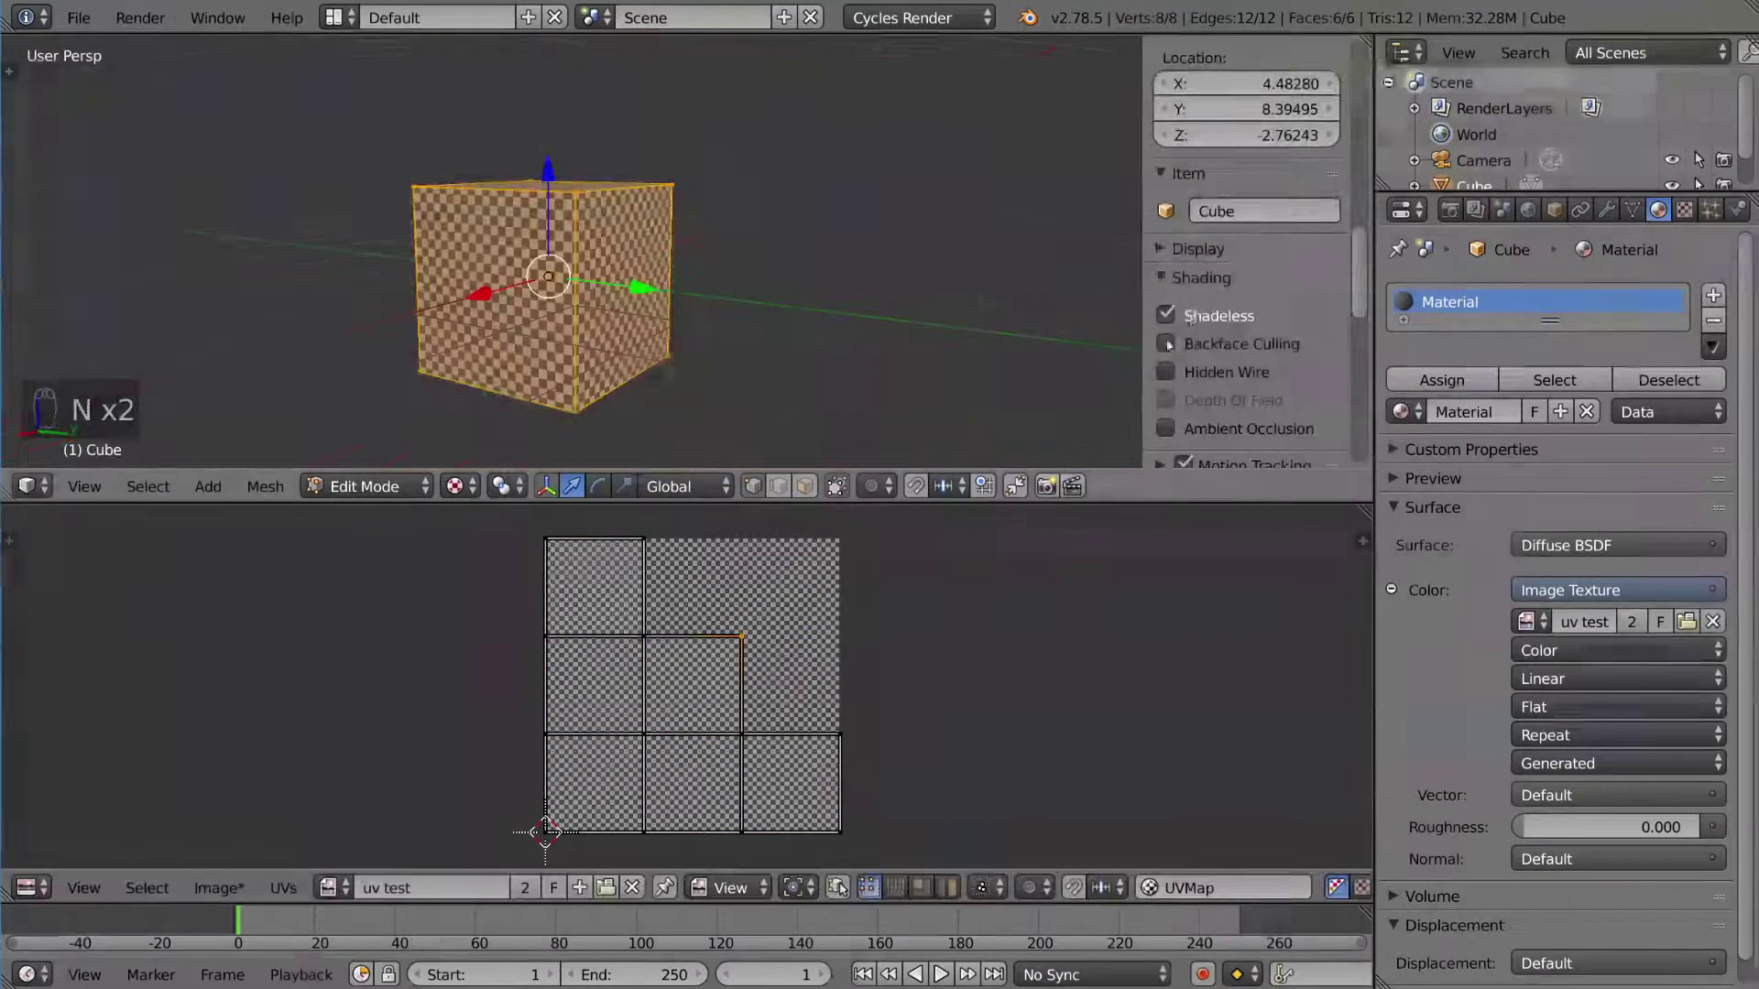
Turn off Shadeless display in the 3D view's shading options
click(1189, 320)
key(n)
middle_drag(1053, 358, 861, 372)
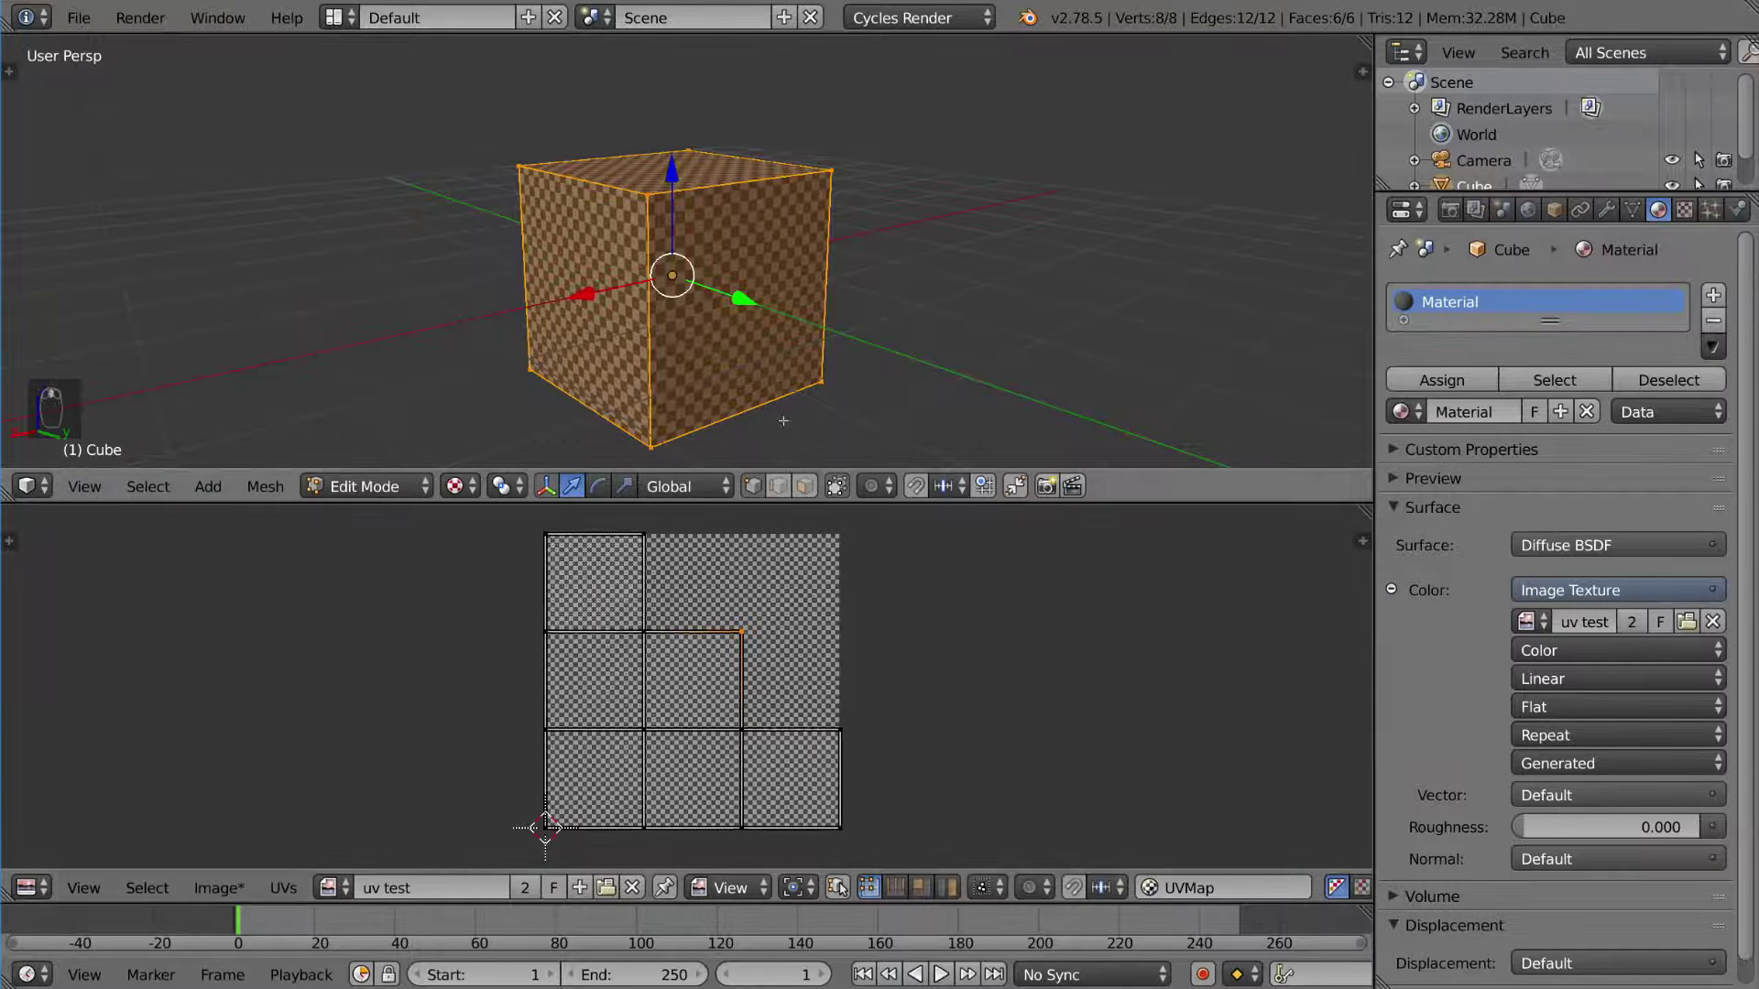
Select a single side face of the cube in face selection mode and try moving one of its UV corners
key(a)
middle_drag(810, 401, 847, 392)
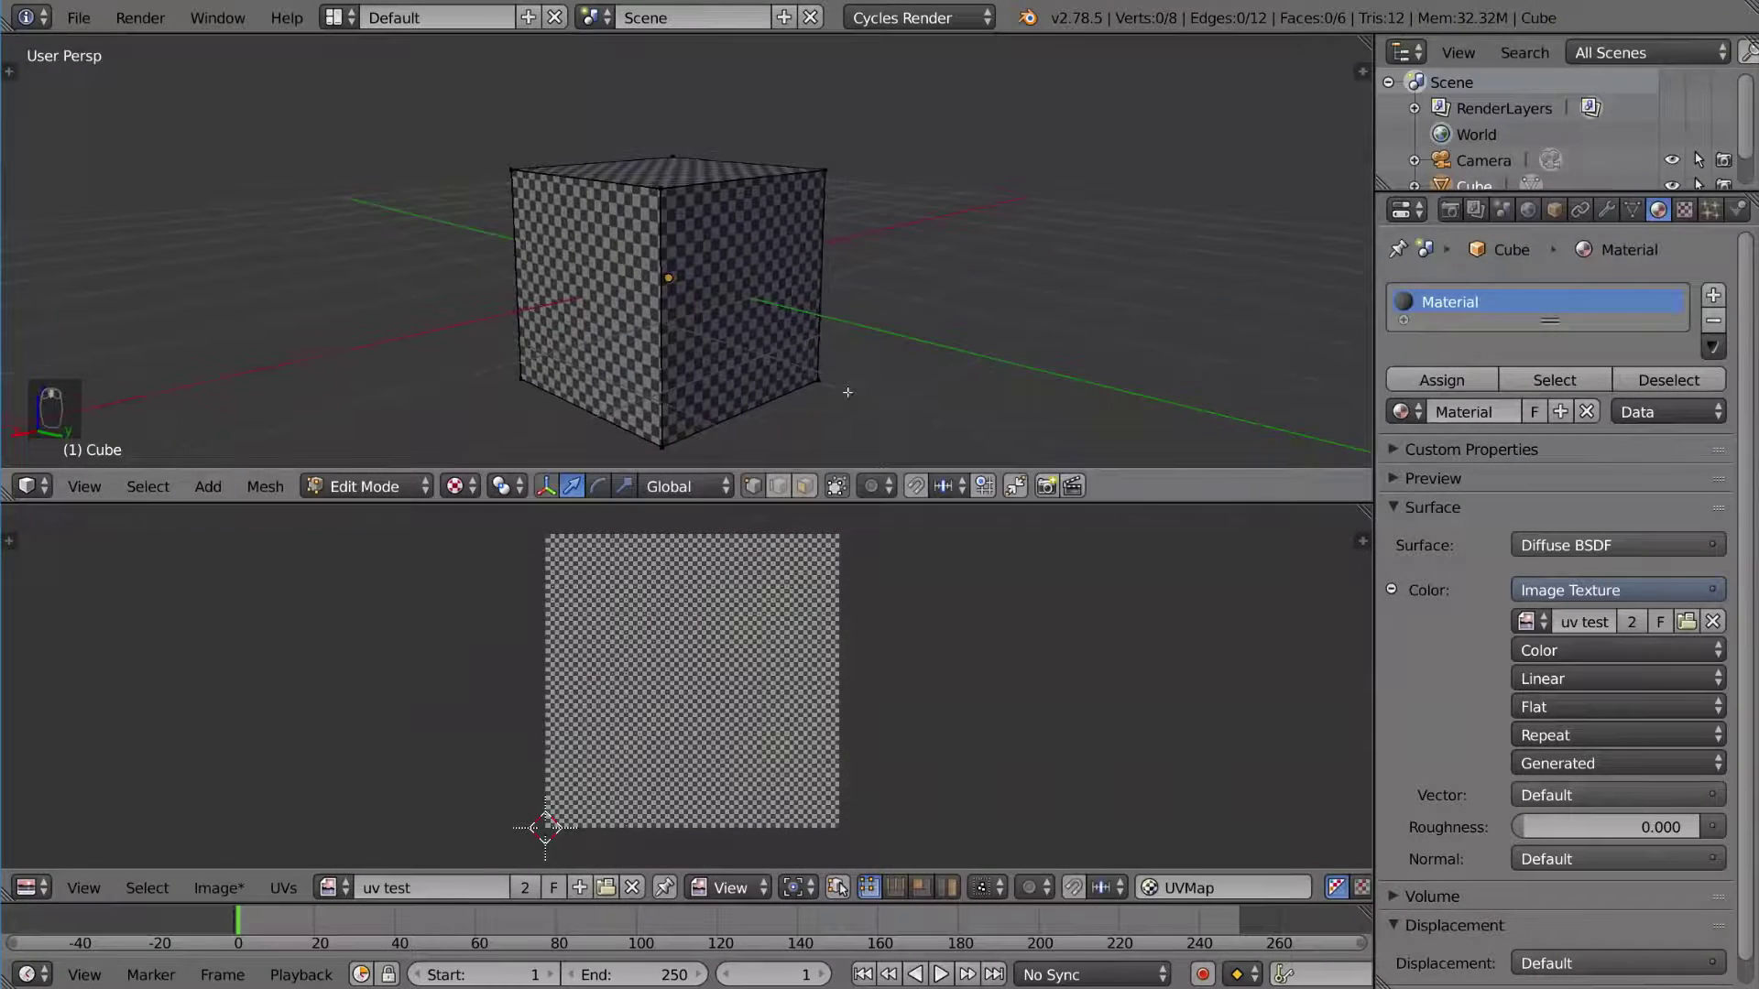
key(a)
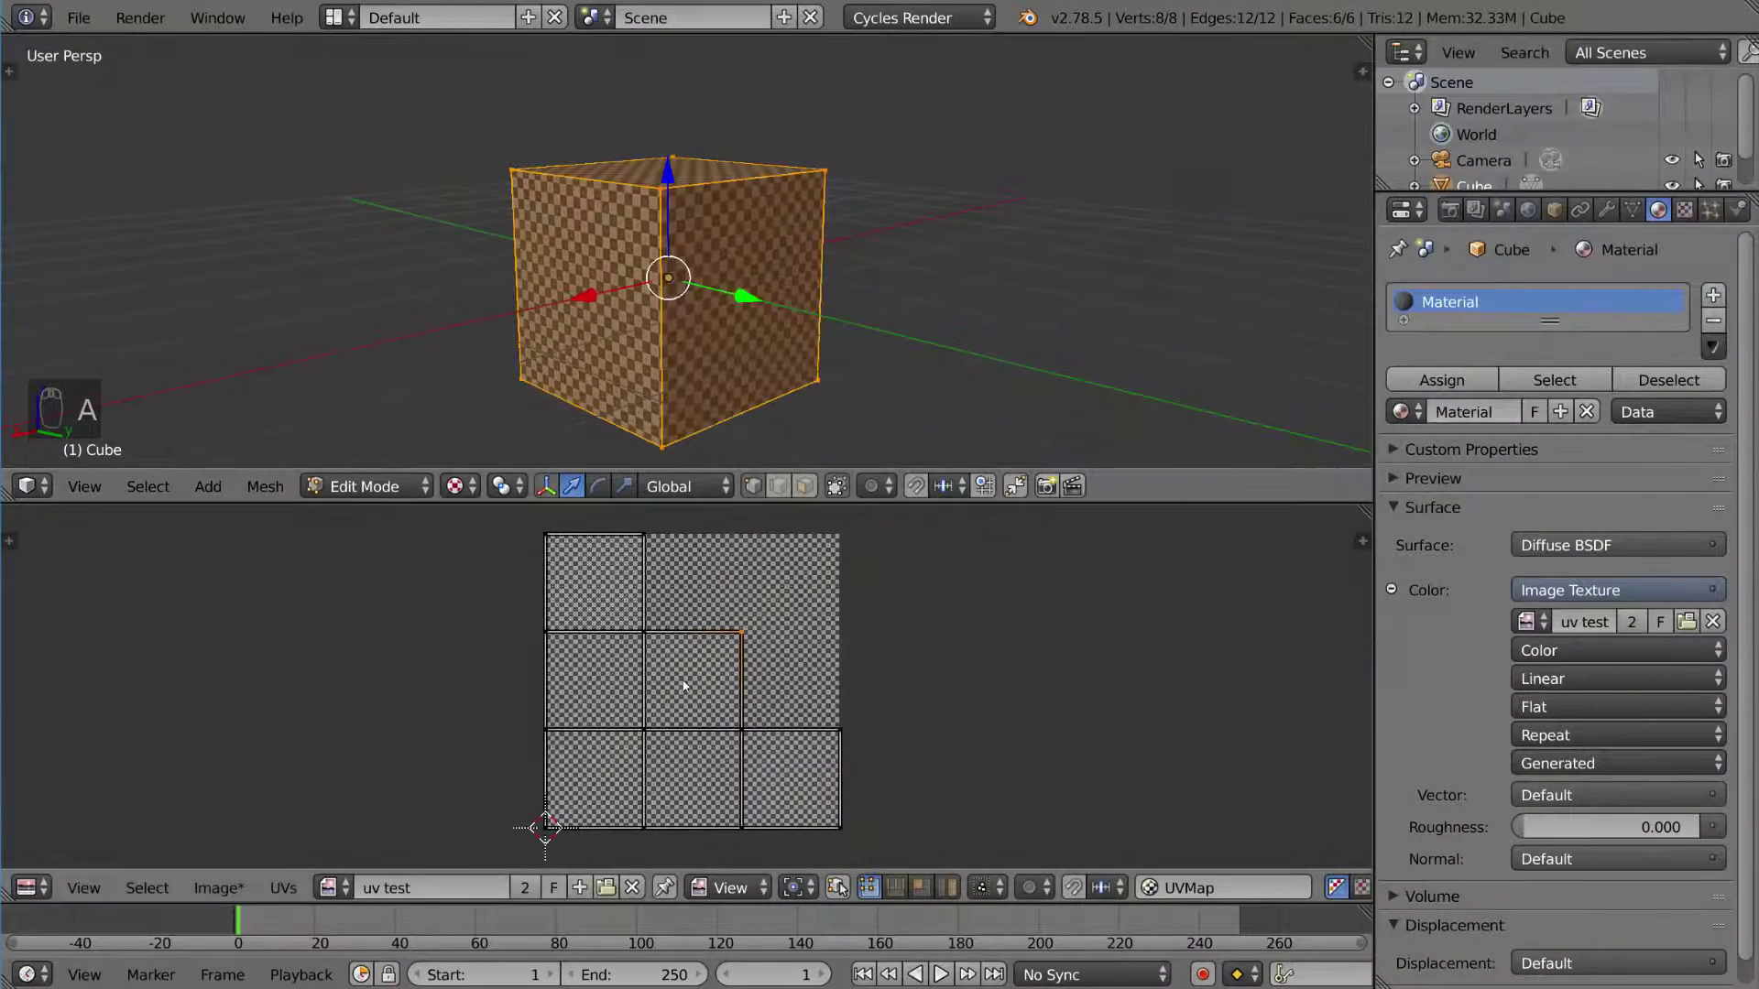
key(ctrl+Tab)
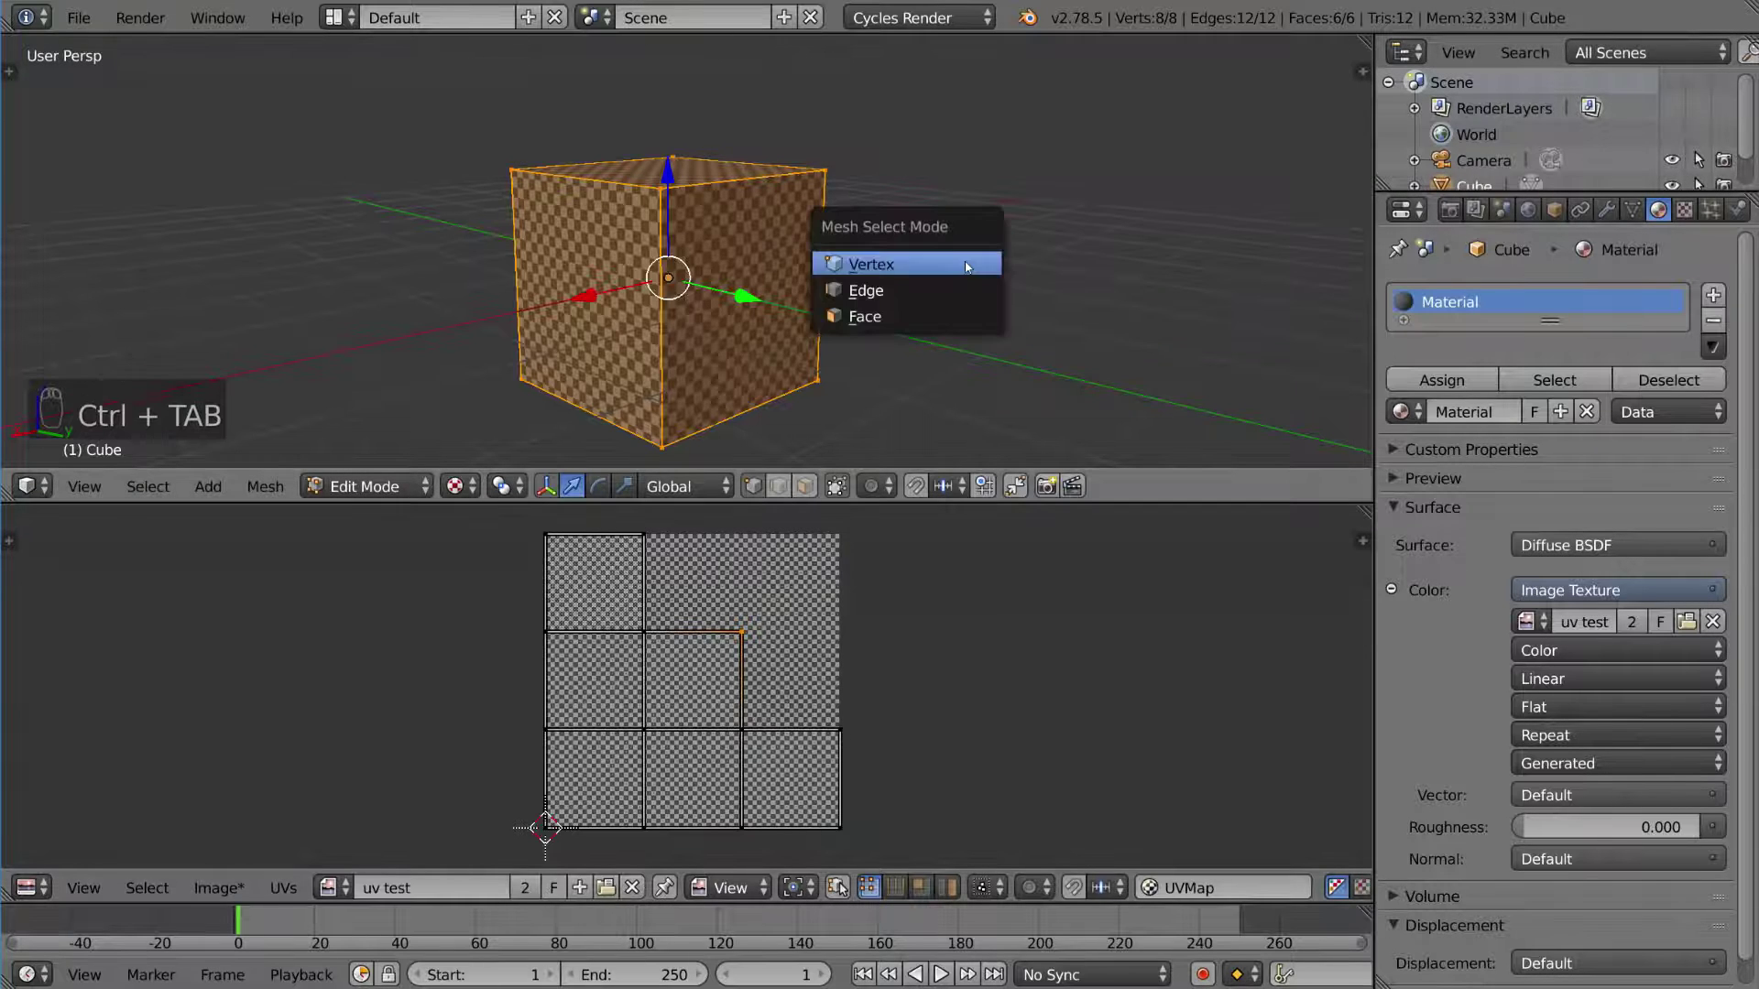
click(897, 316)
right_click(720, 306)
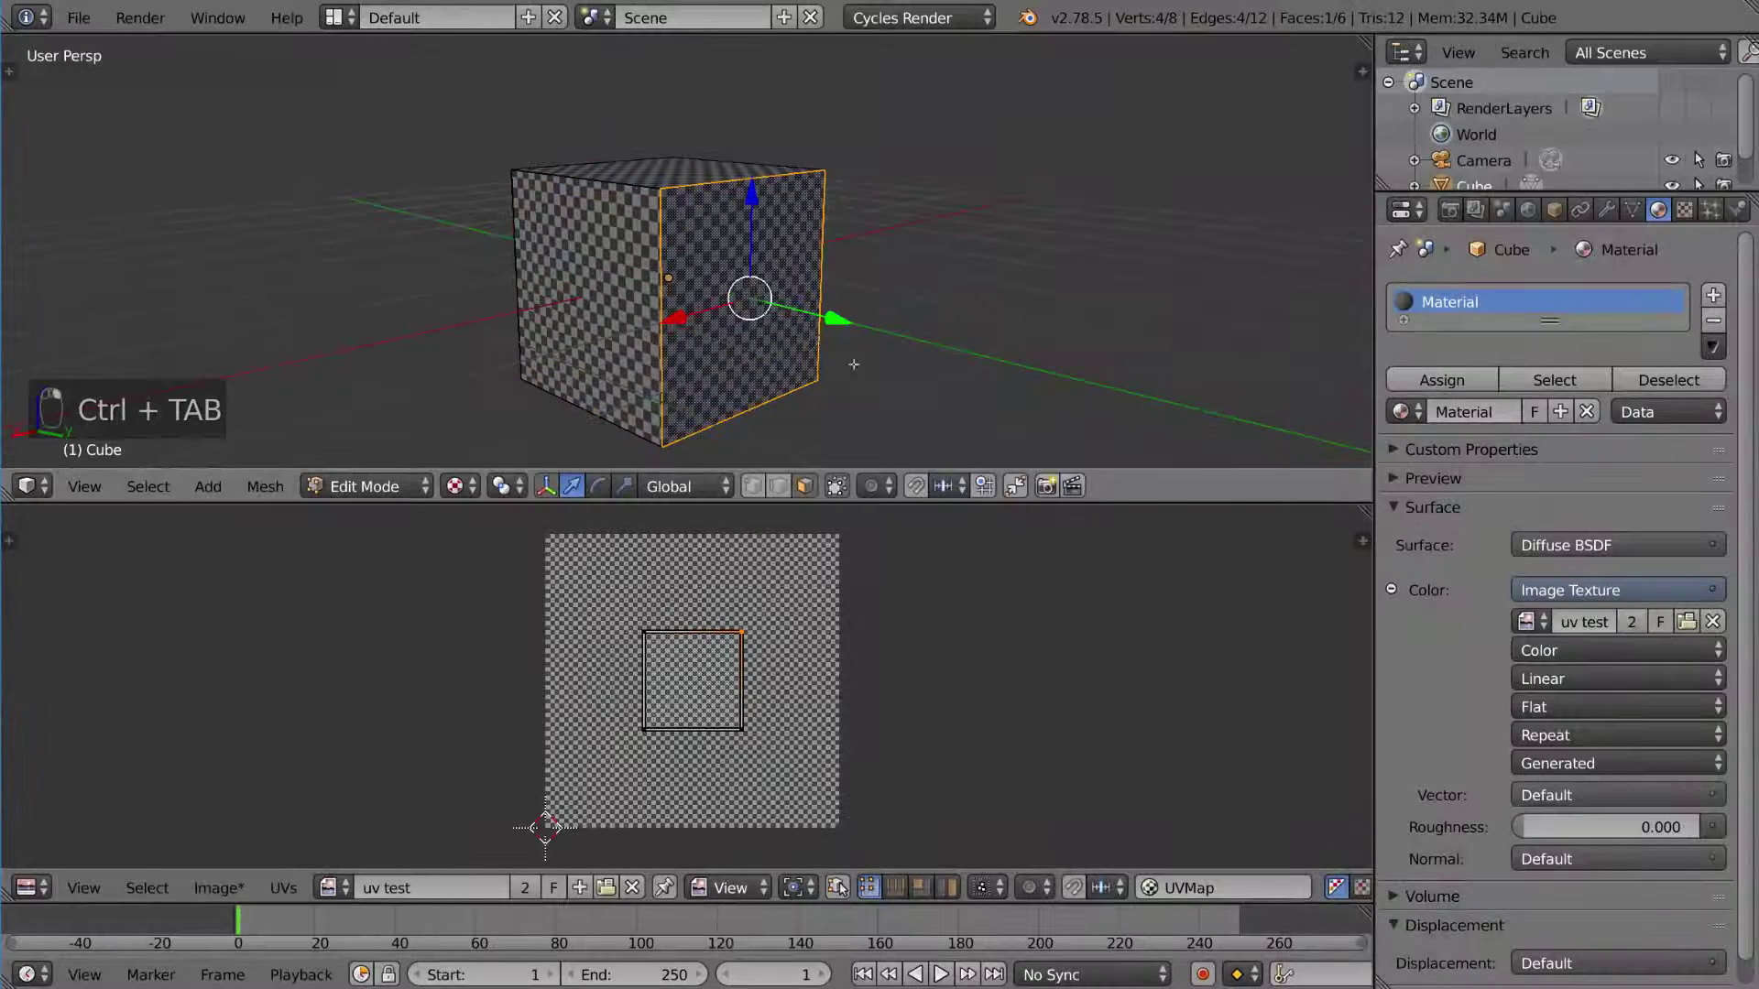
key(g)
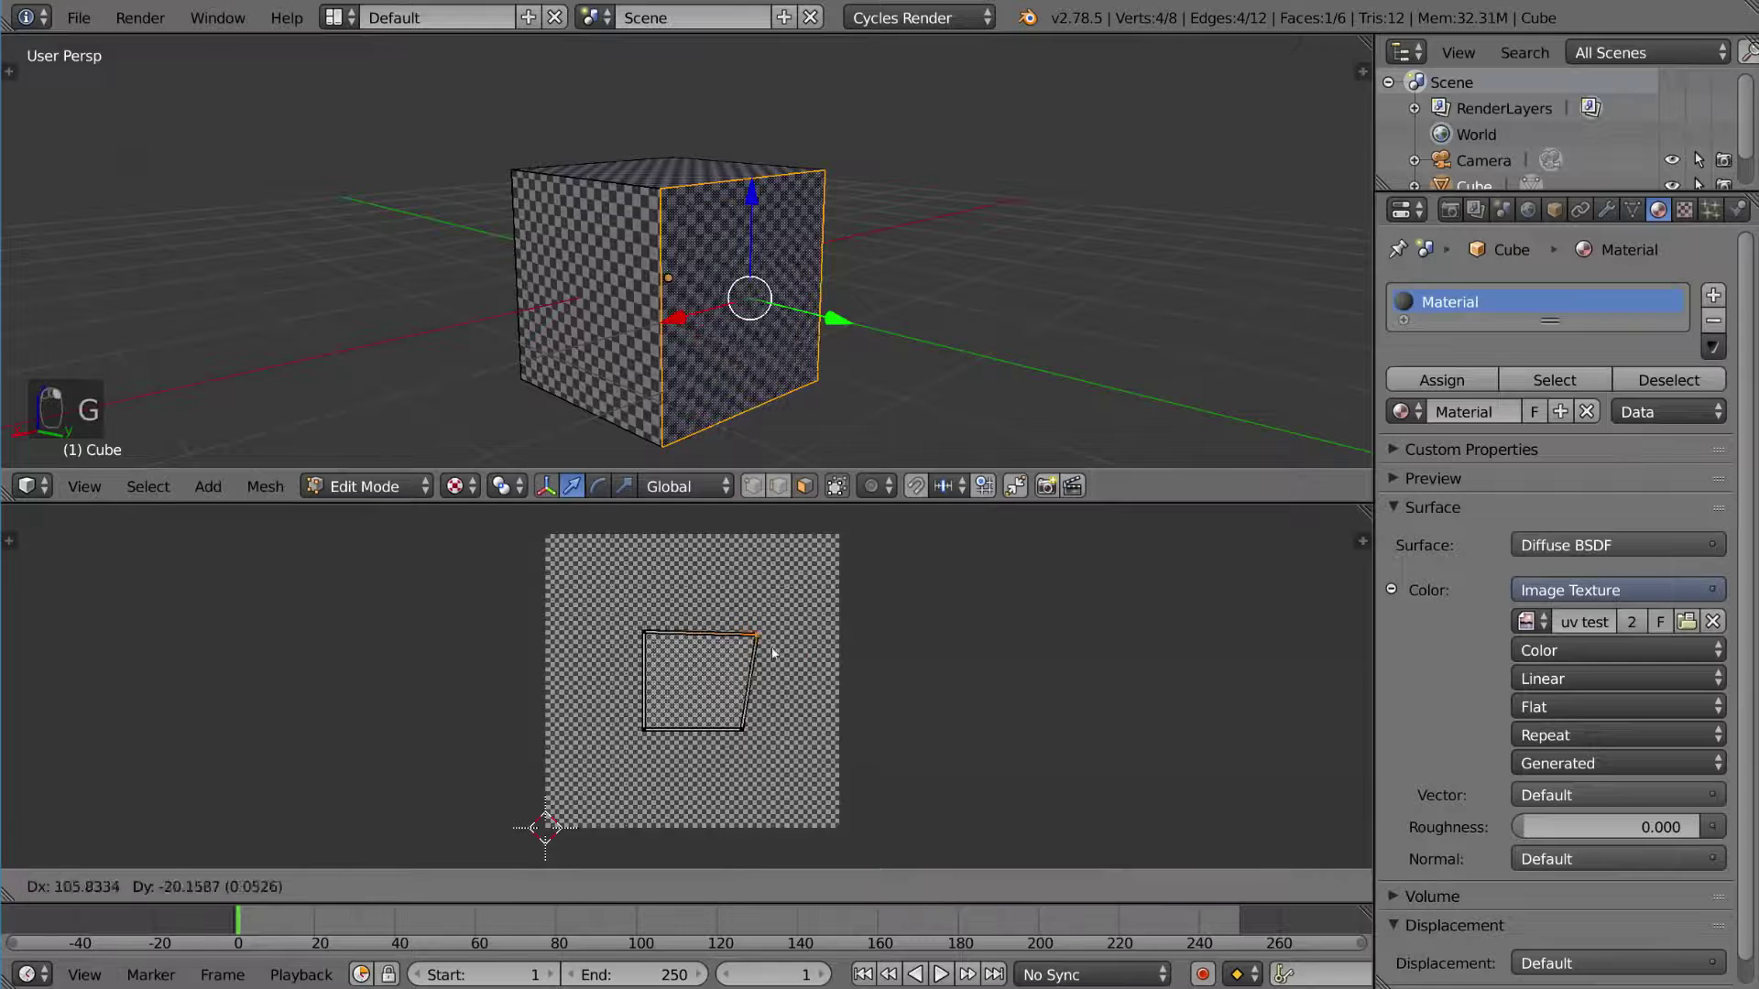
right_click(665, 709)
Clear the UV selection and select all faces of the cube
key(a)
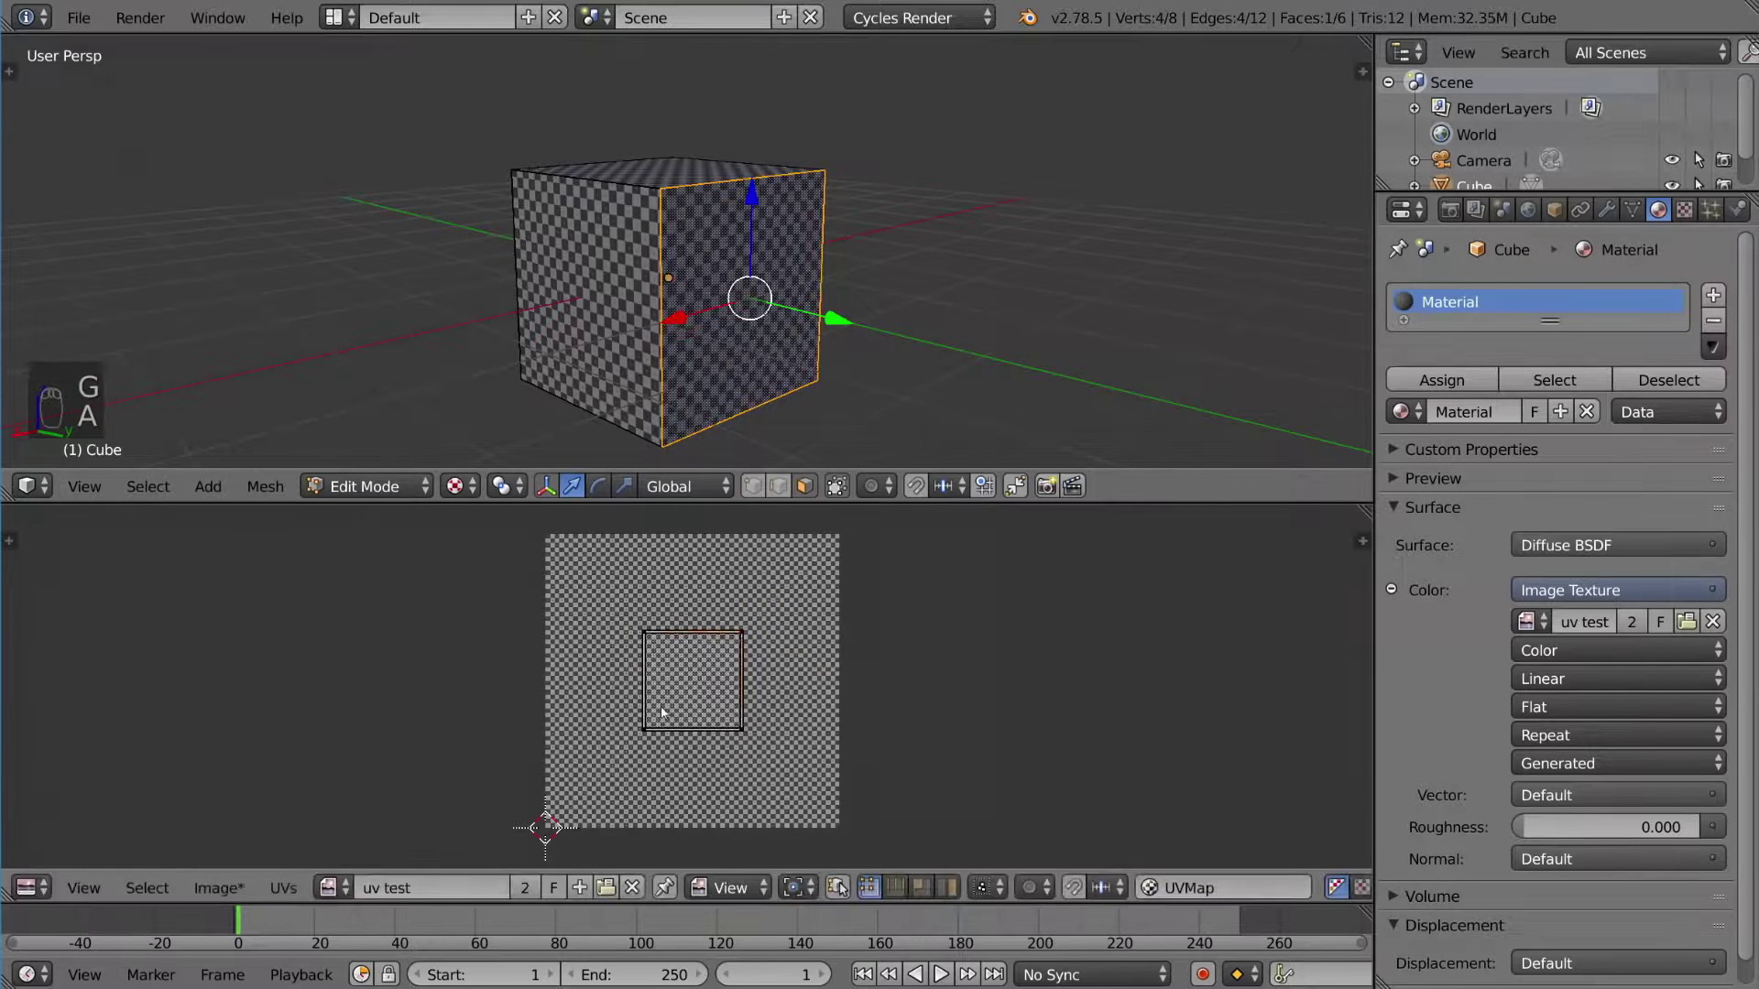
key(a)
key(a)
key(a)
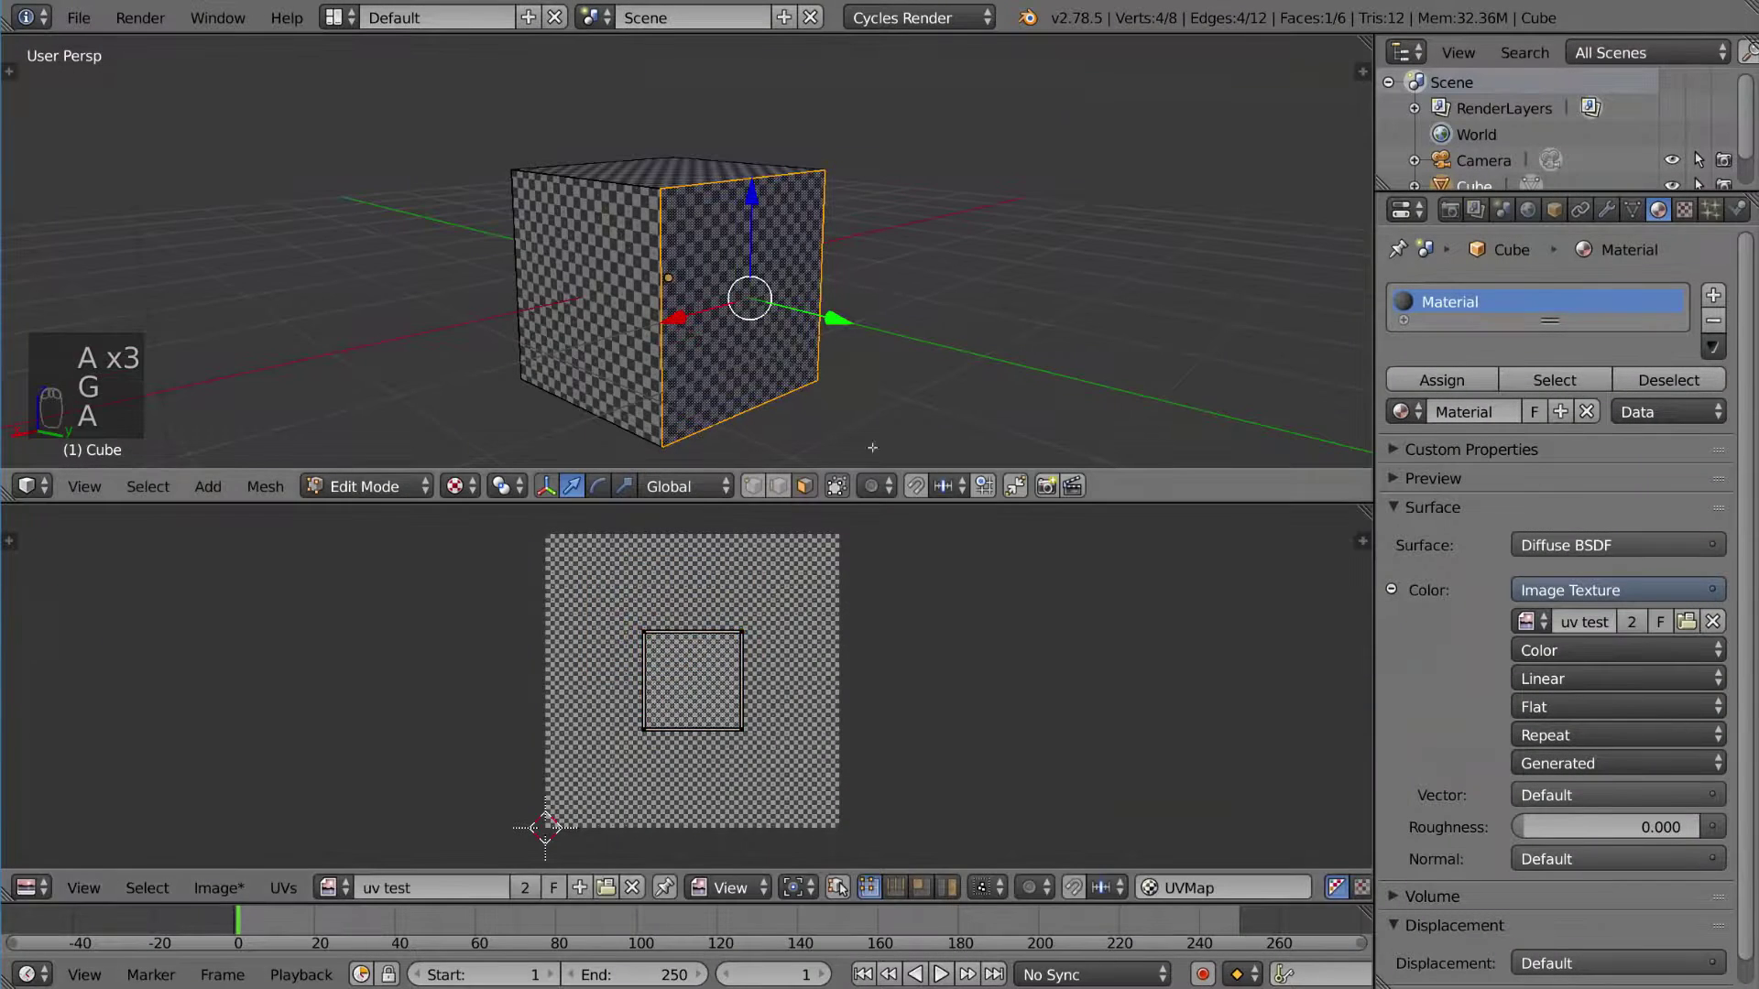
key(a)
key(a)
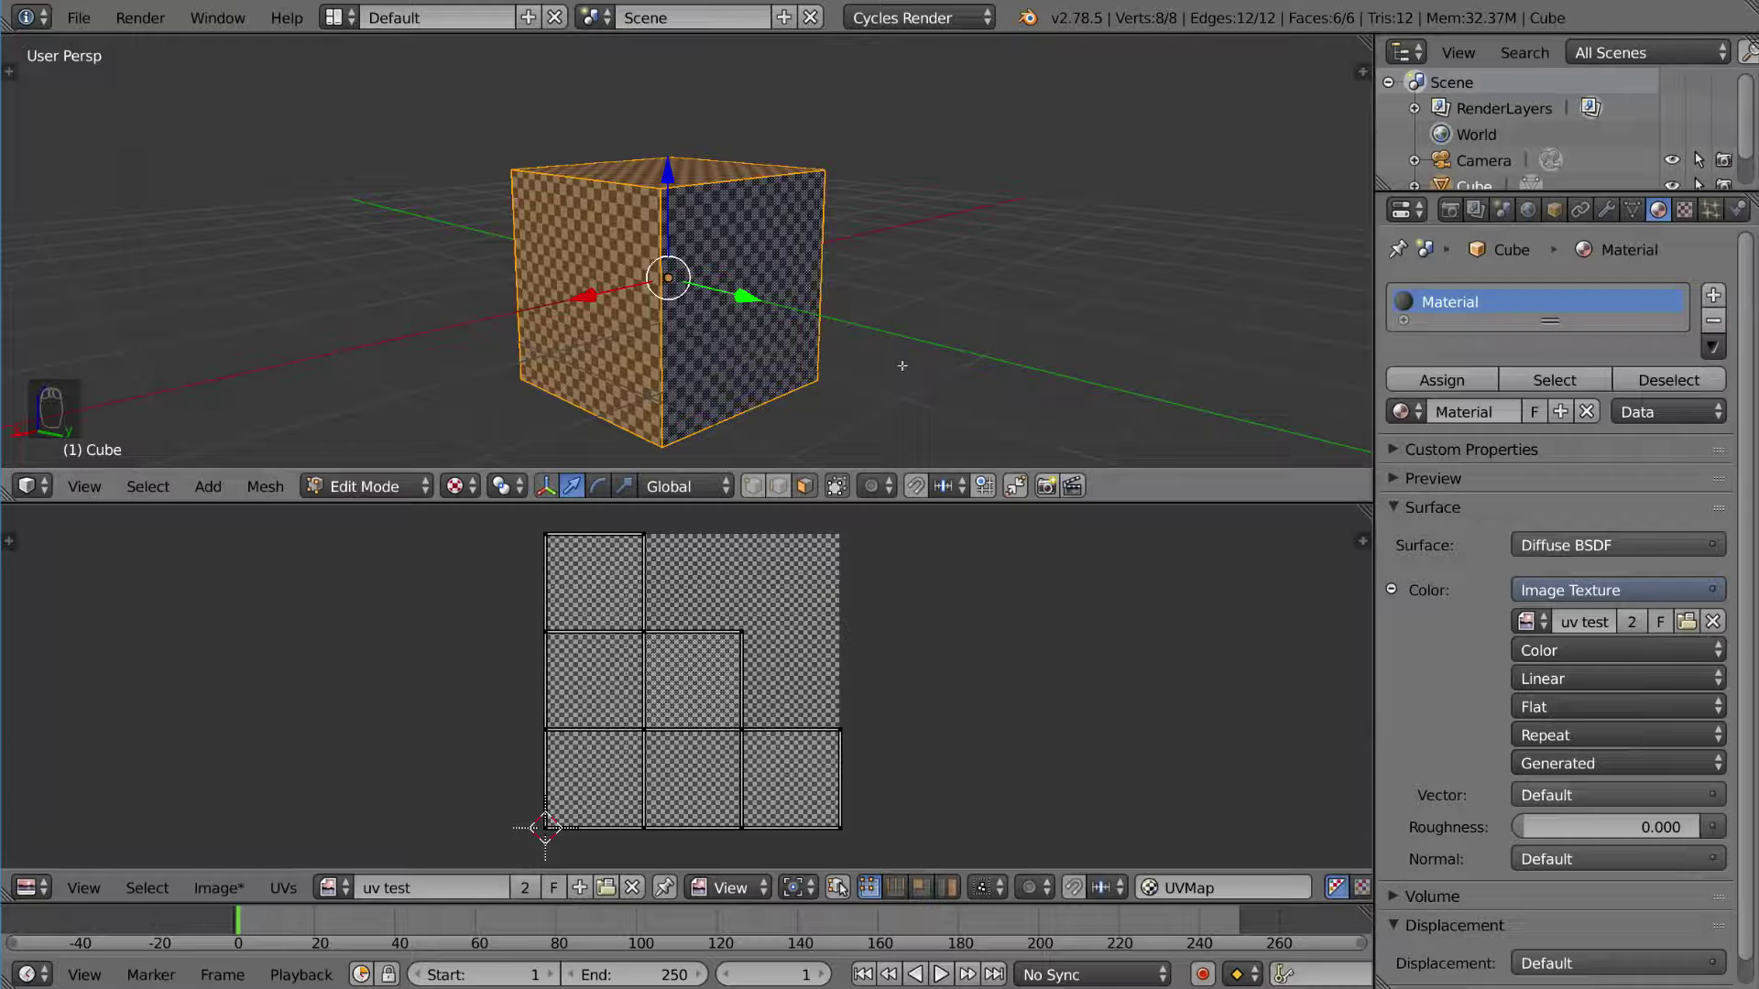
In edge selection mode, mark the cube's four vertical edges and two of its bottom edges as seams
middle_drag(903, 365, 912, 319)
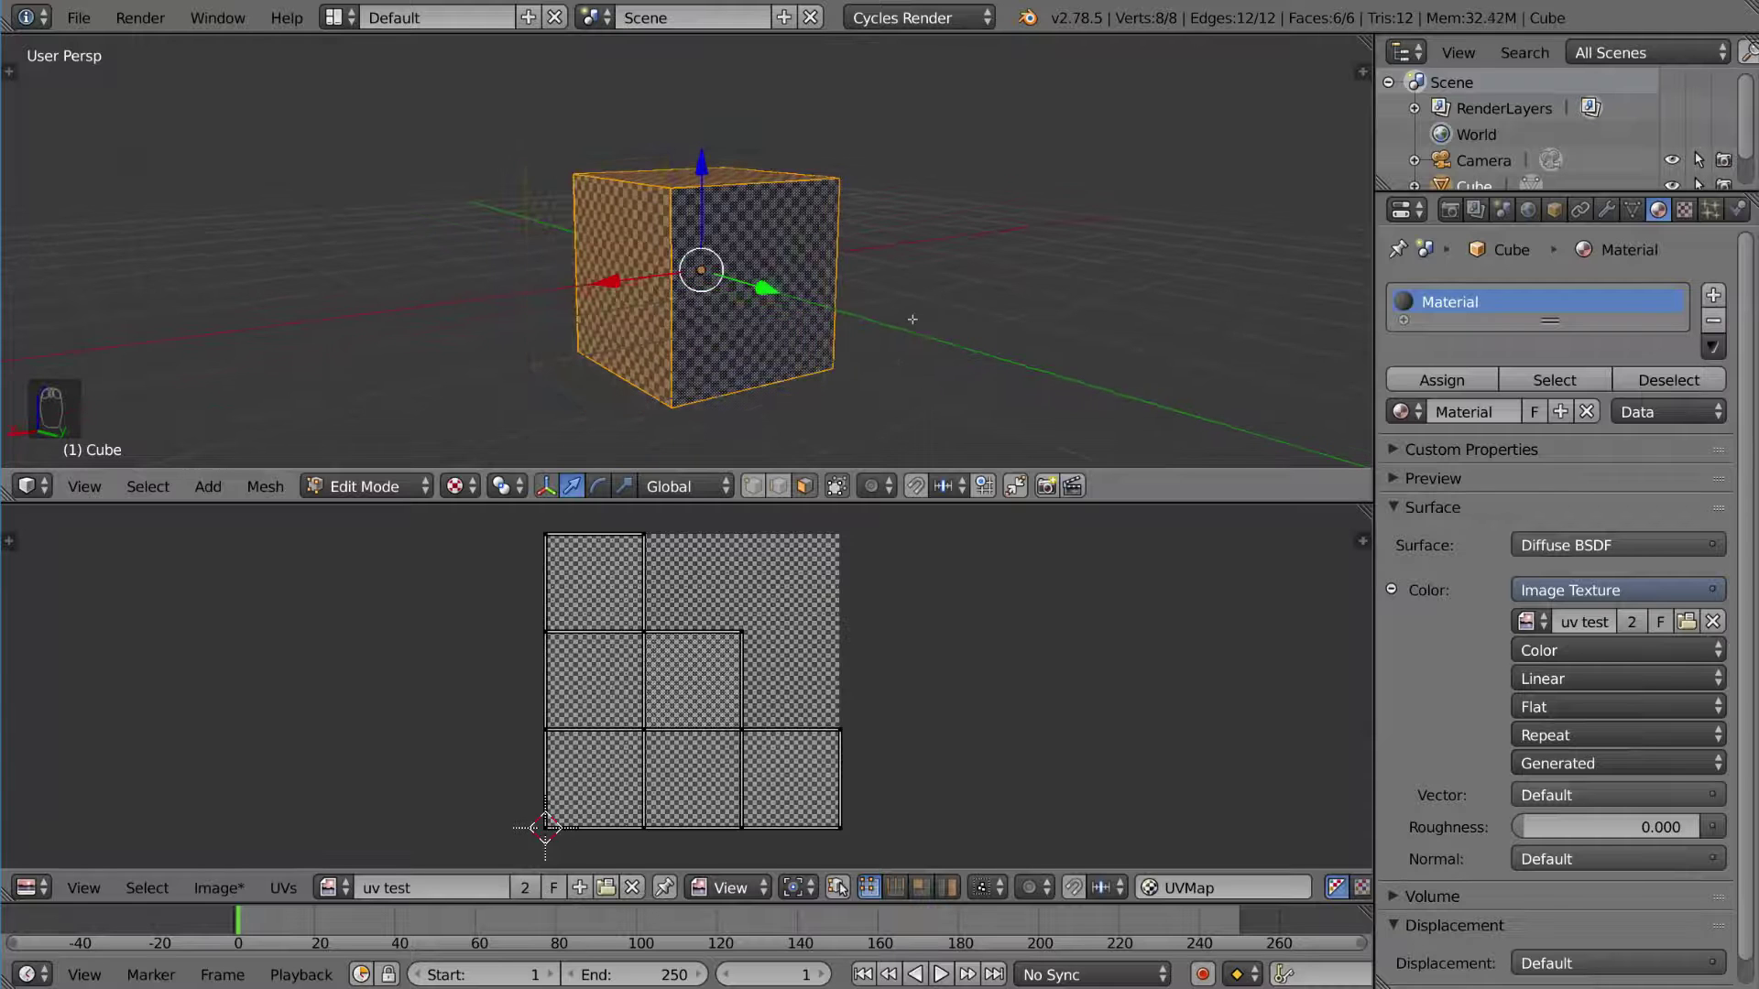
key(ctrl+Tab)
click(906, 290)
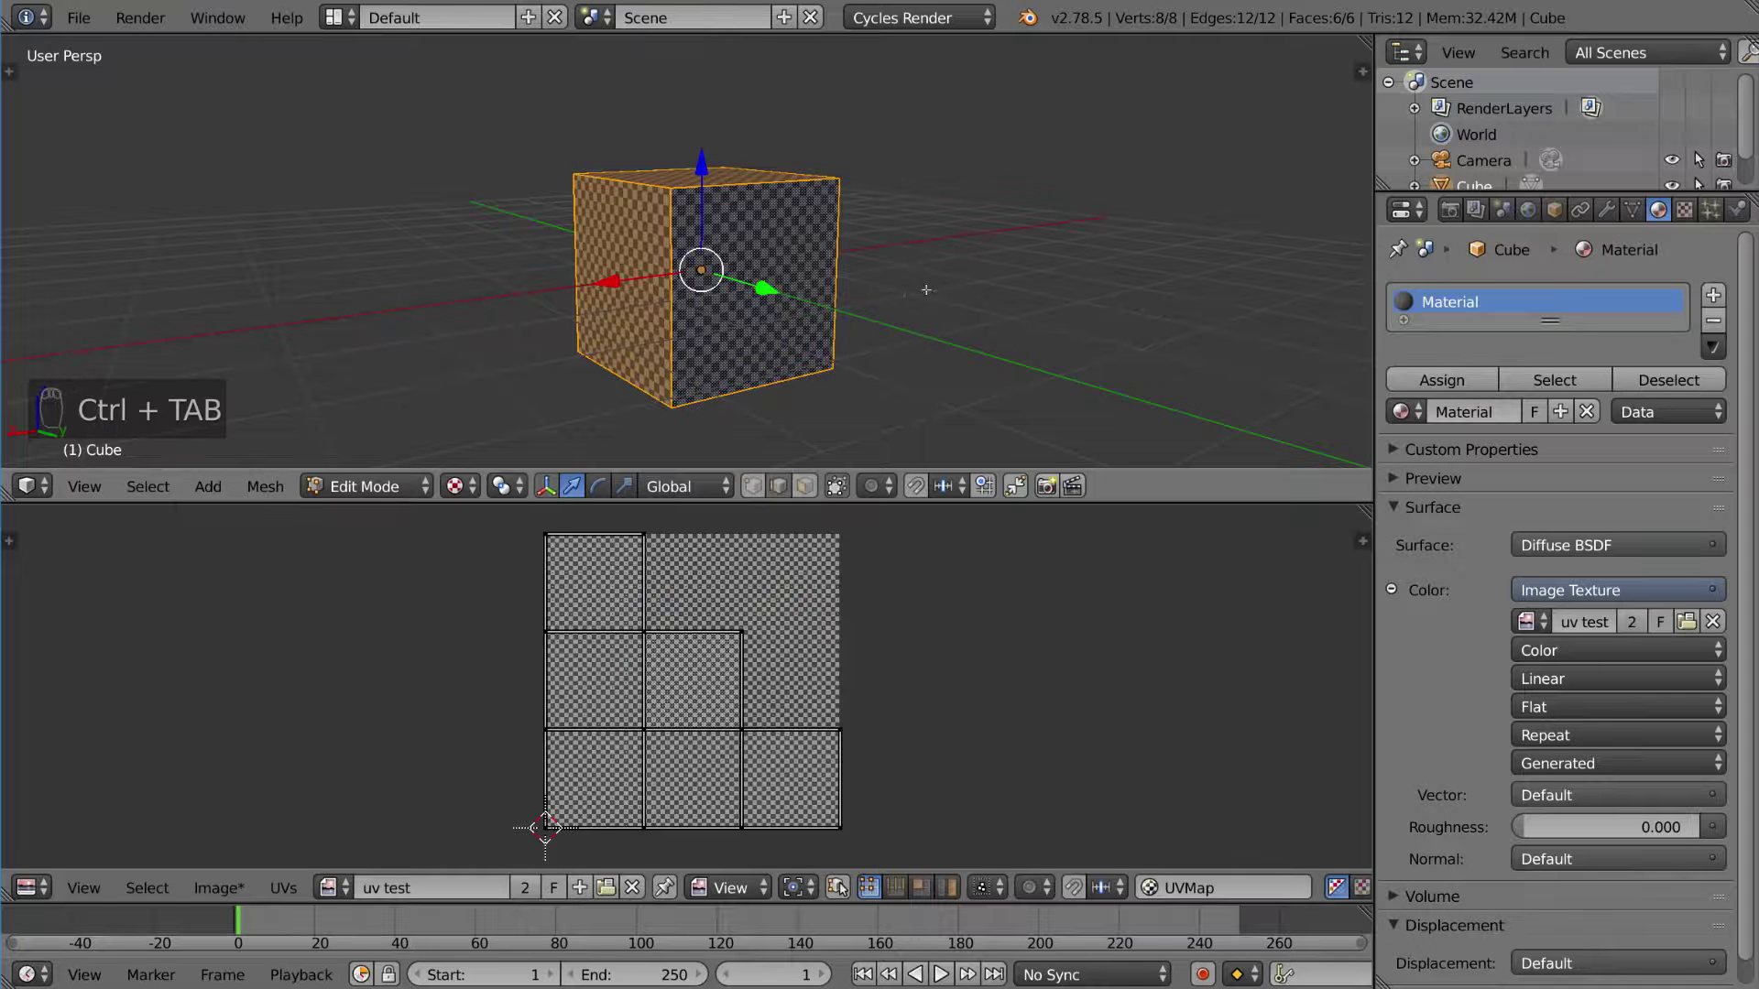
right_click(678, 290)
shift+right_click(624, 379)
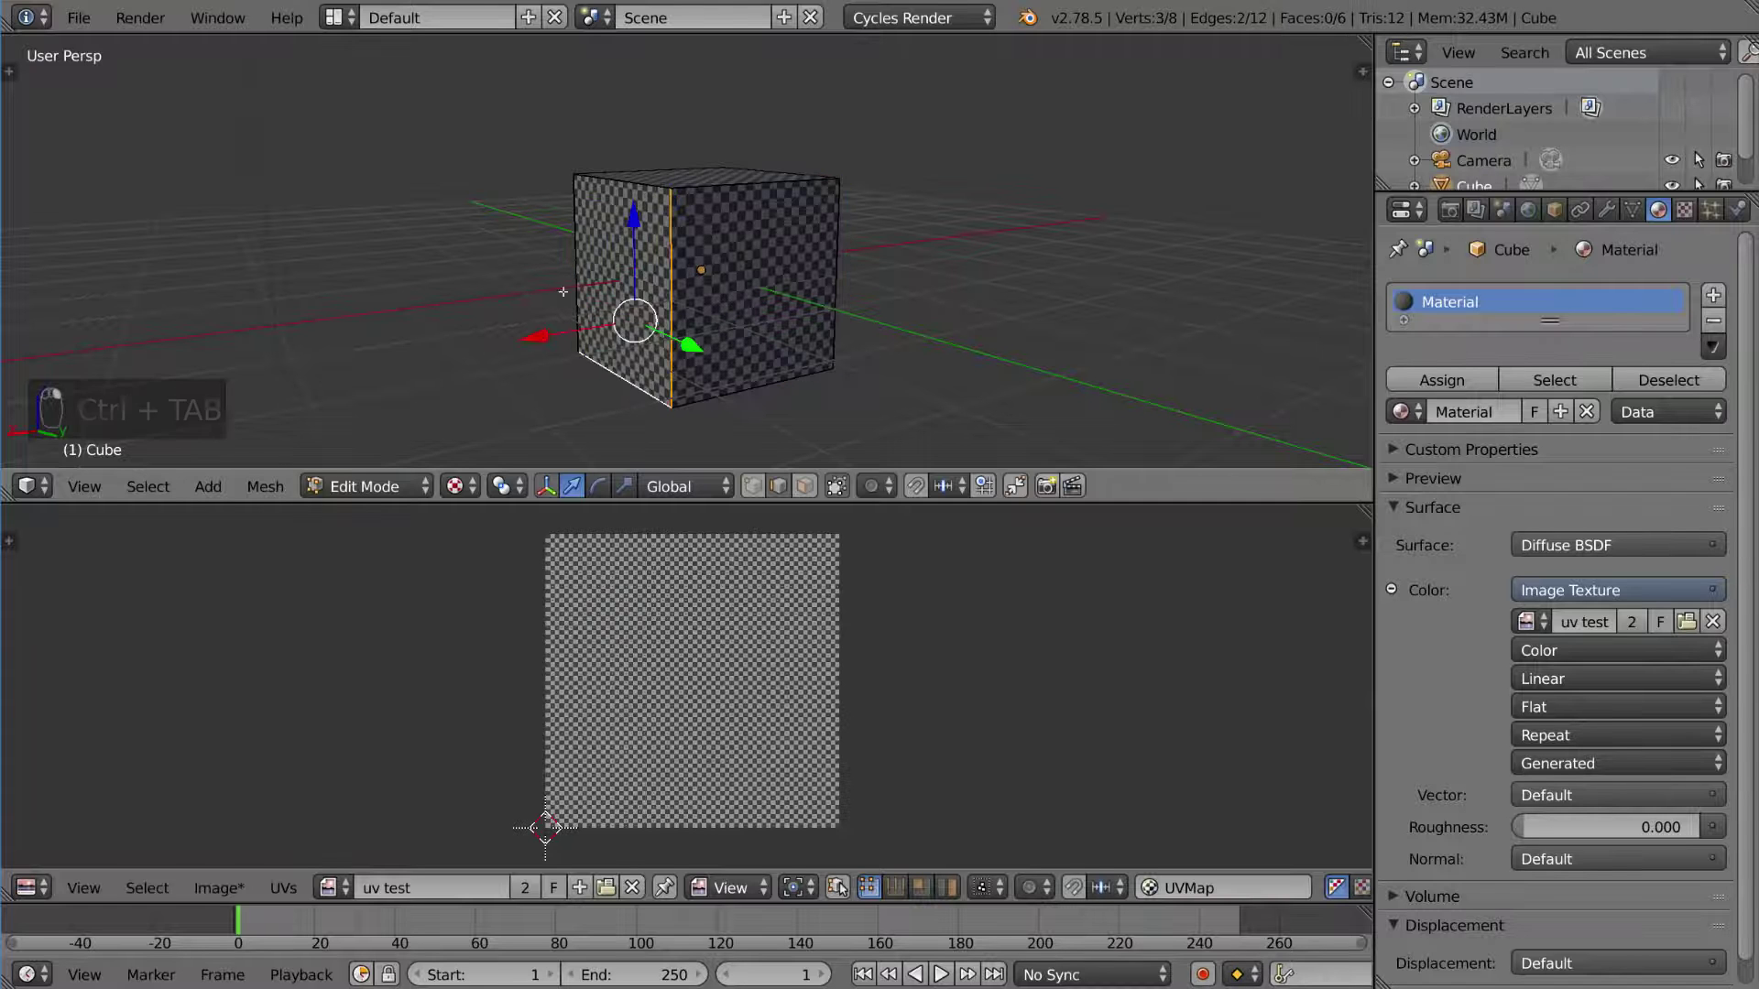
shift+right_click(571, 265)
mouse_move(987, 295)
middle_down()
mouse_move(822, 293)
mouse_move(1033, 326)
mouse_move(950, 321)
mouse_move(1014, 287)
middle_up()
shift+right_click(710, 330)
shift+right_click(767, 389)
shift+right_click(843, 350)
key(ctrl+e)
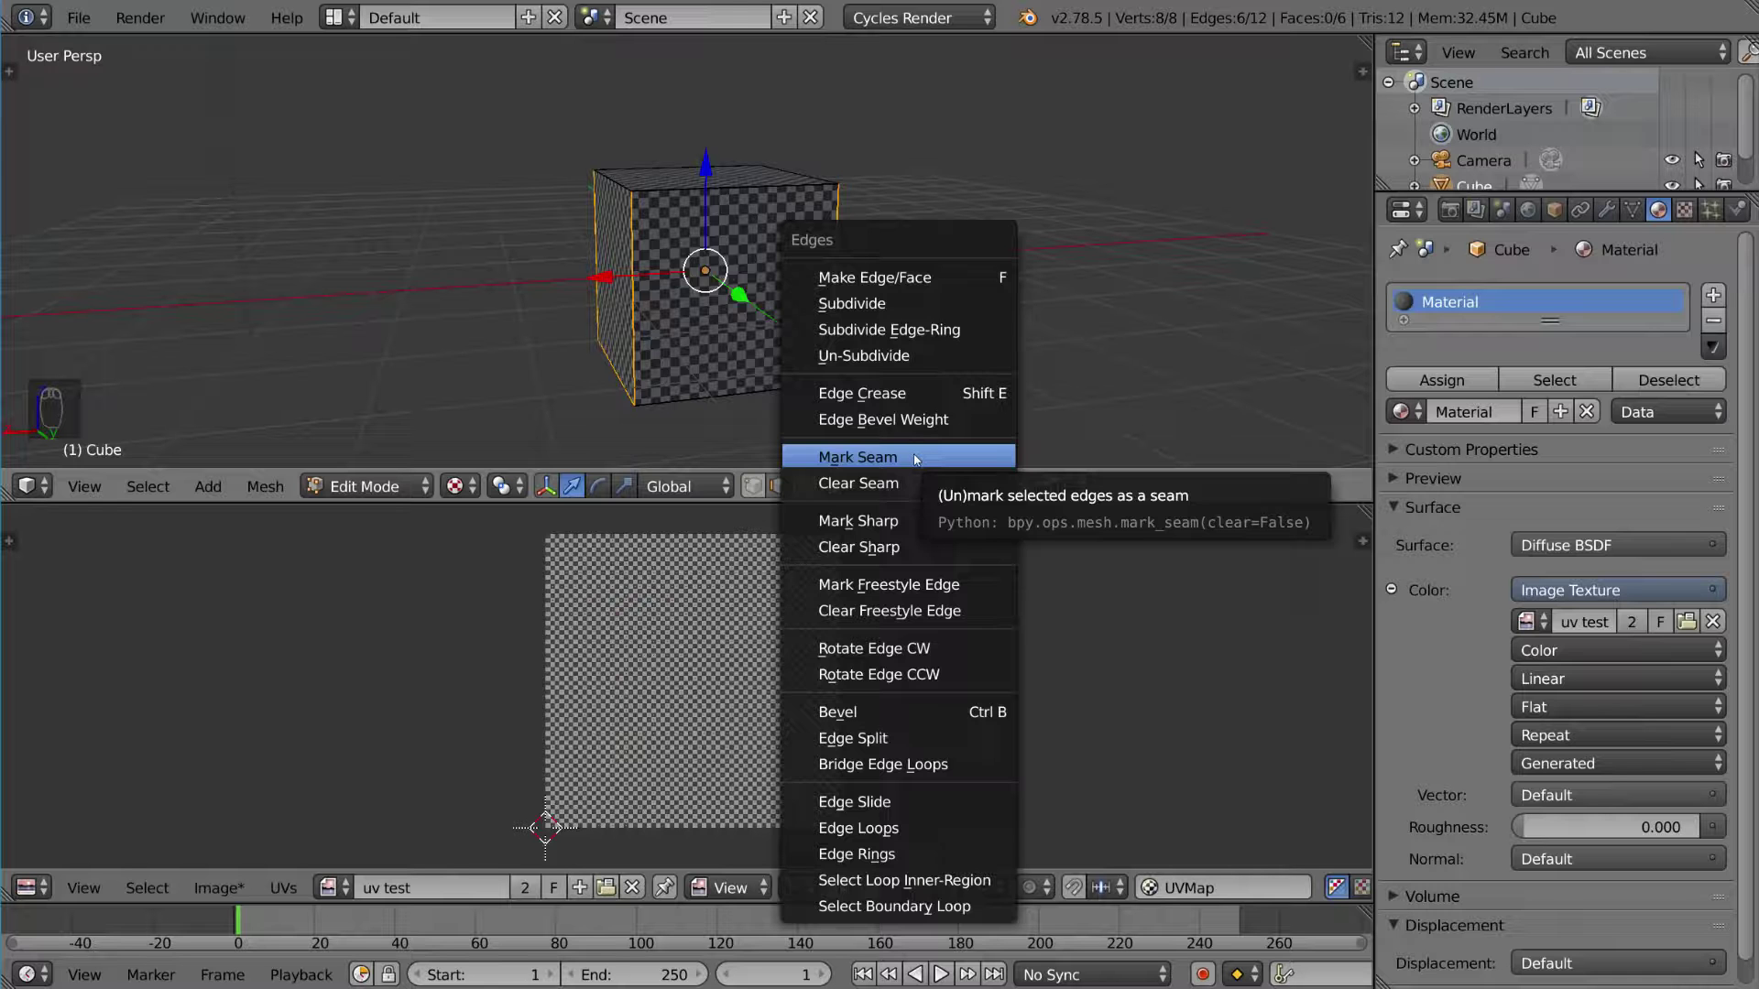
click(915, 458)
Mark a third bottom edge of the cube as a seam, leaving one bottom edge joined
middle_drag(889, 444, 770, 374)
key(a)
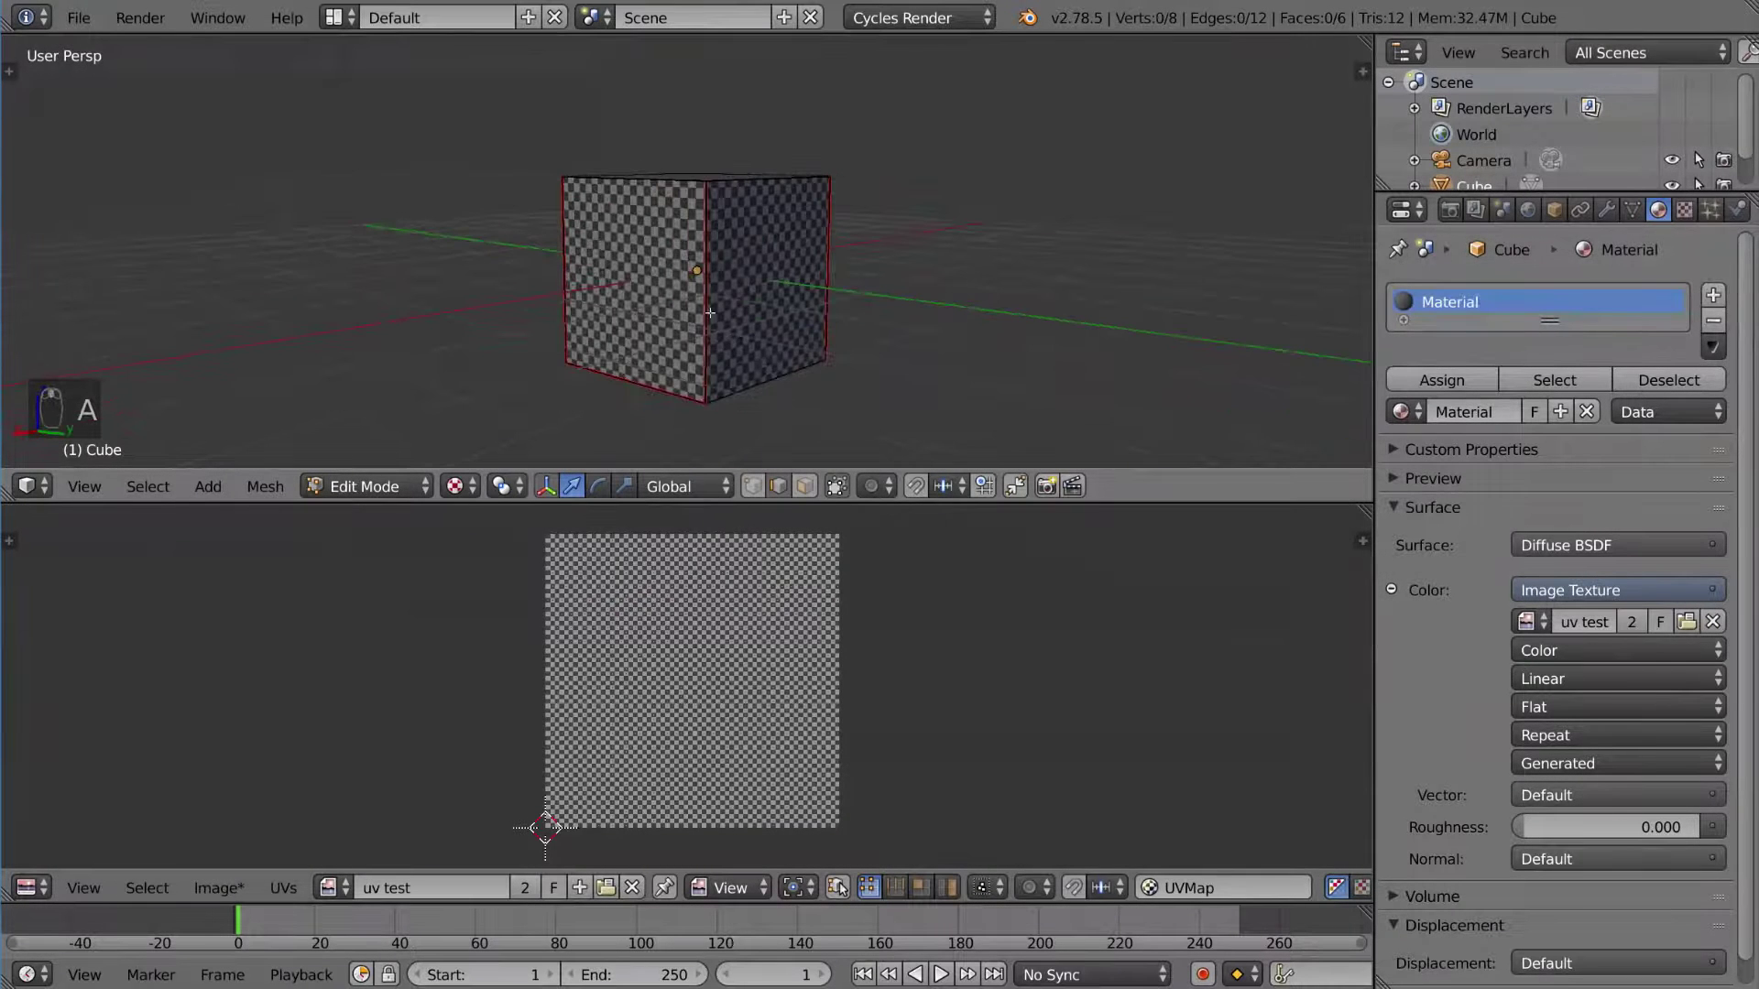
middle_drag(716, 322, 730, 322)
right_click(766, 384)
middle_drag(956, 384, 901, 299)
key(ctrl+e)
click(902, 378)
Unwrap the entire cube along its marked seams
key(a)
key(a)
key(a)
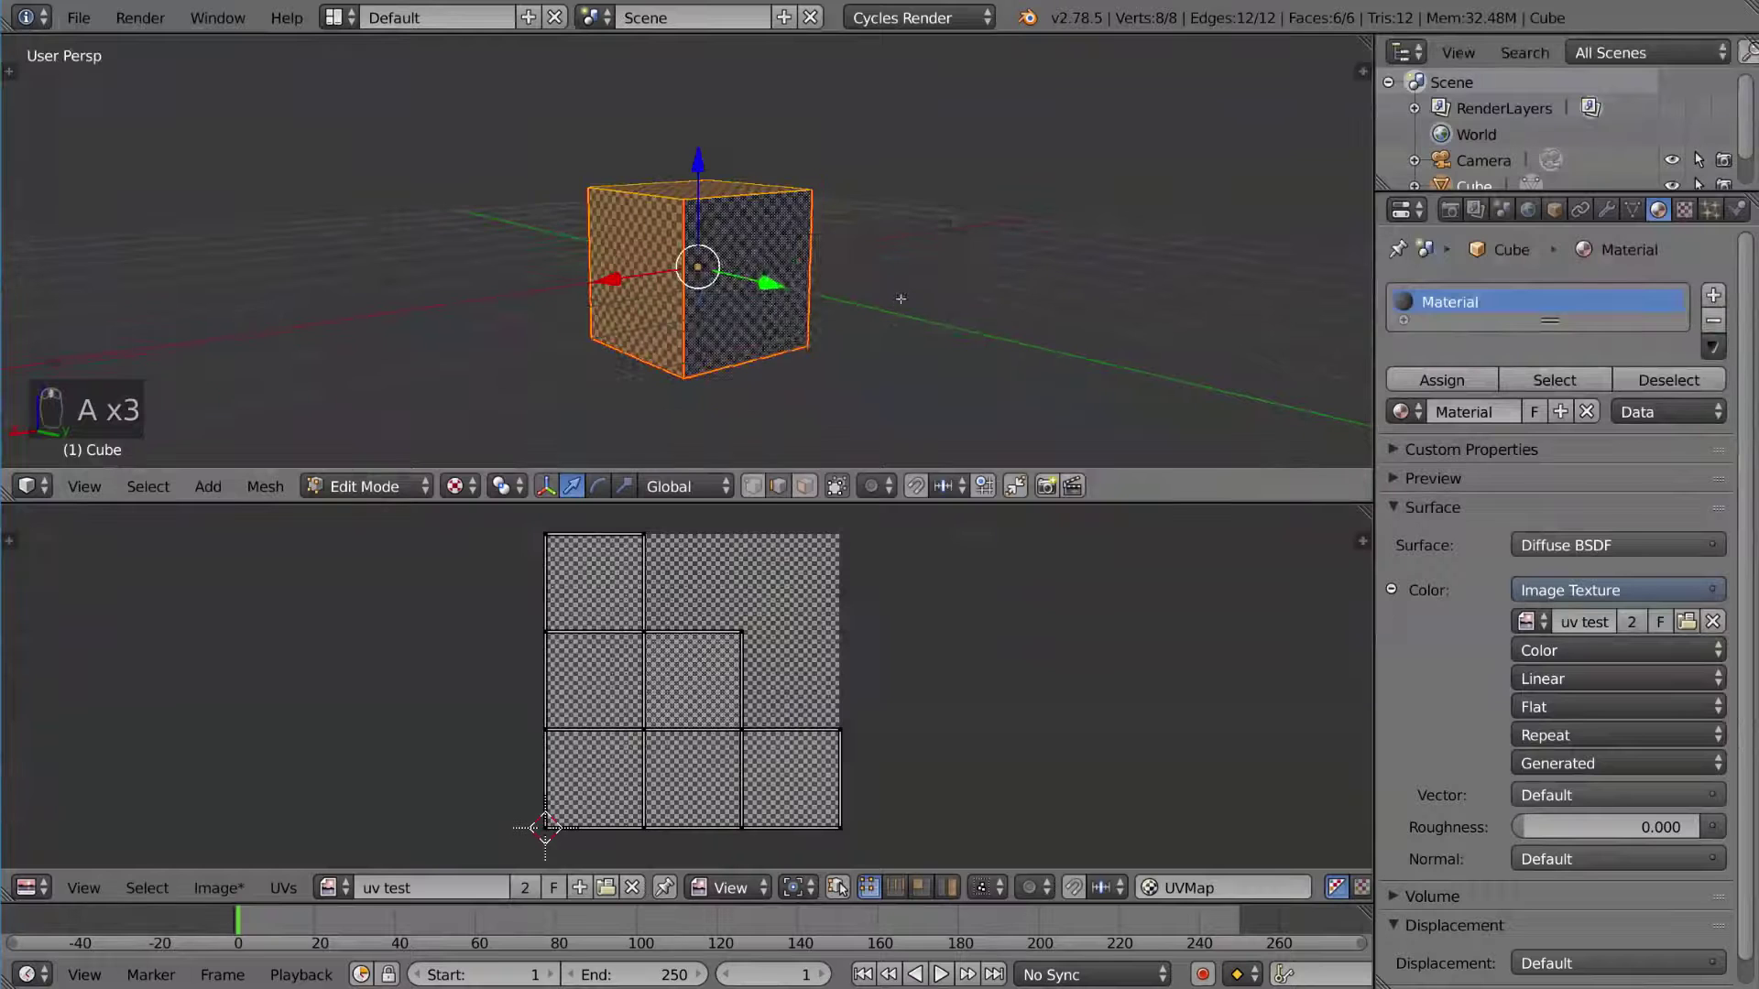
key(u)
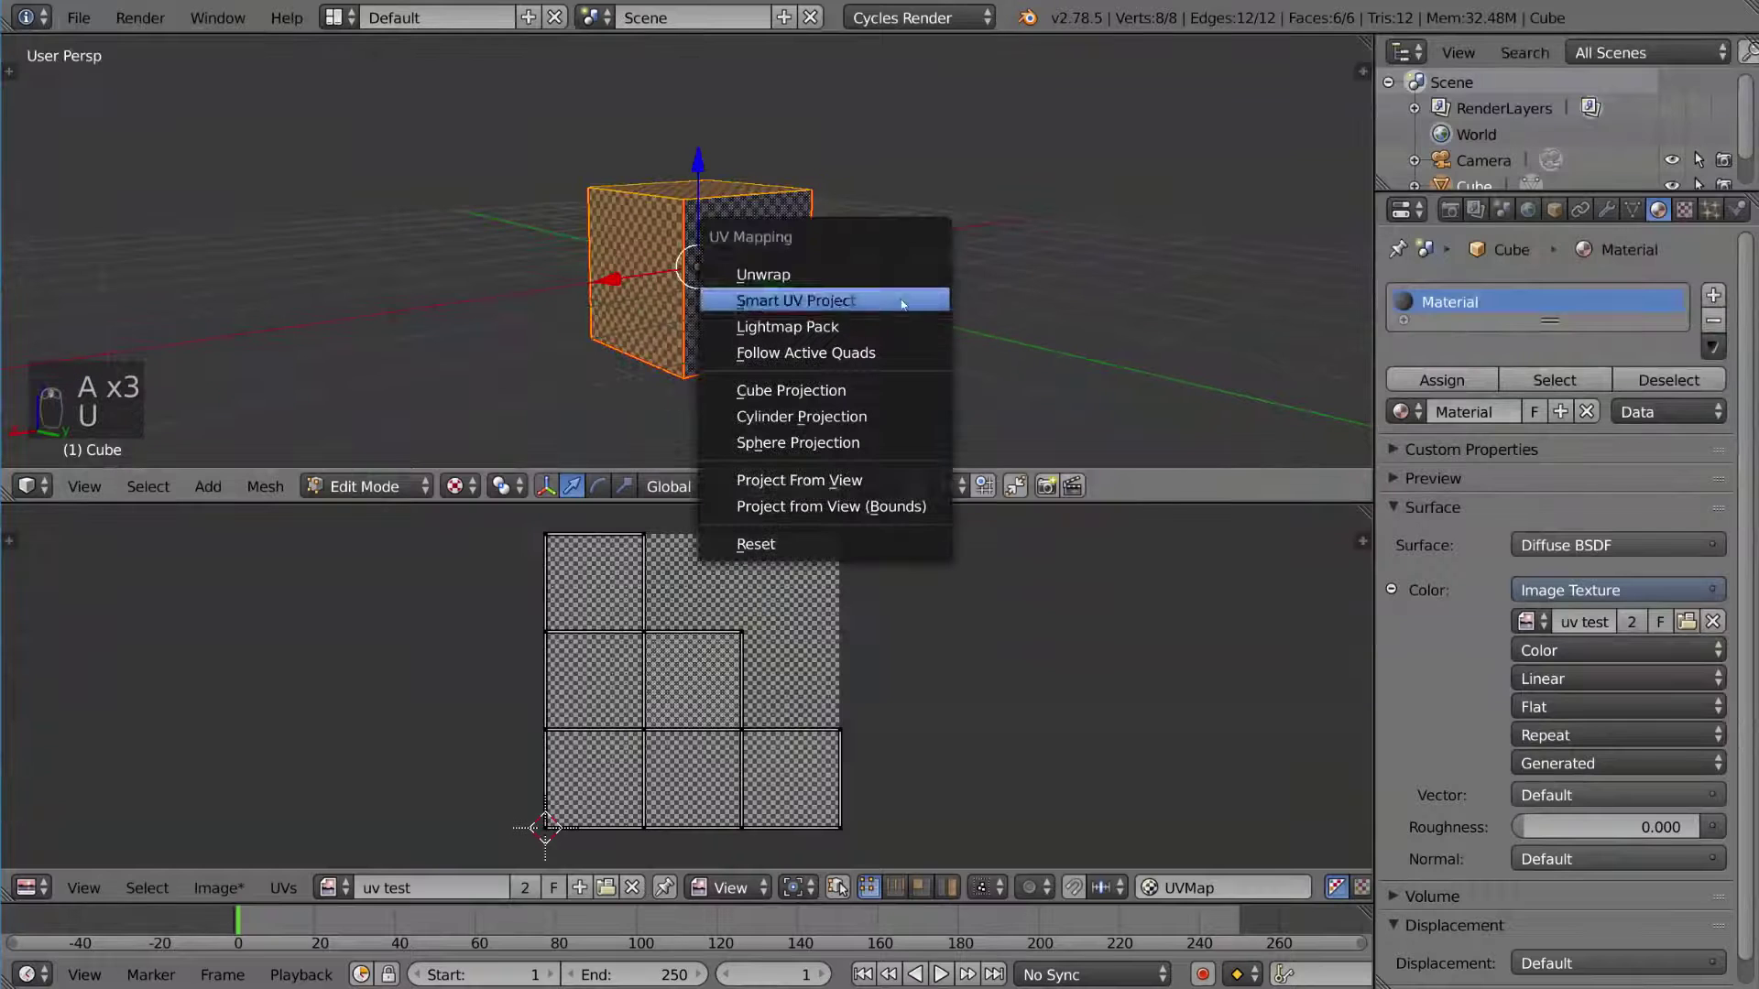
click(823, 278)
Try moving the whole cross-shaped UV layout across the grid image and look at the cube's underside
key(a)
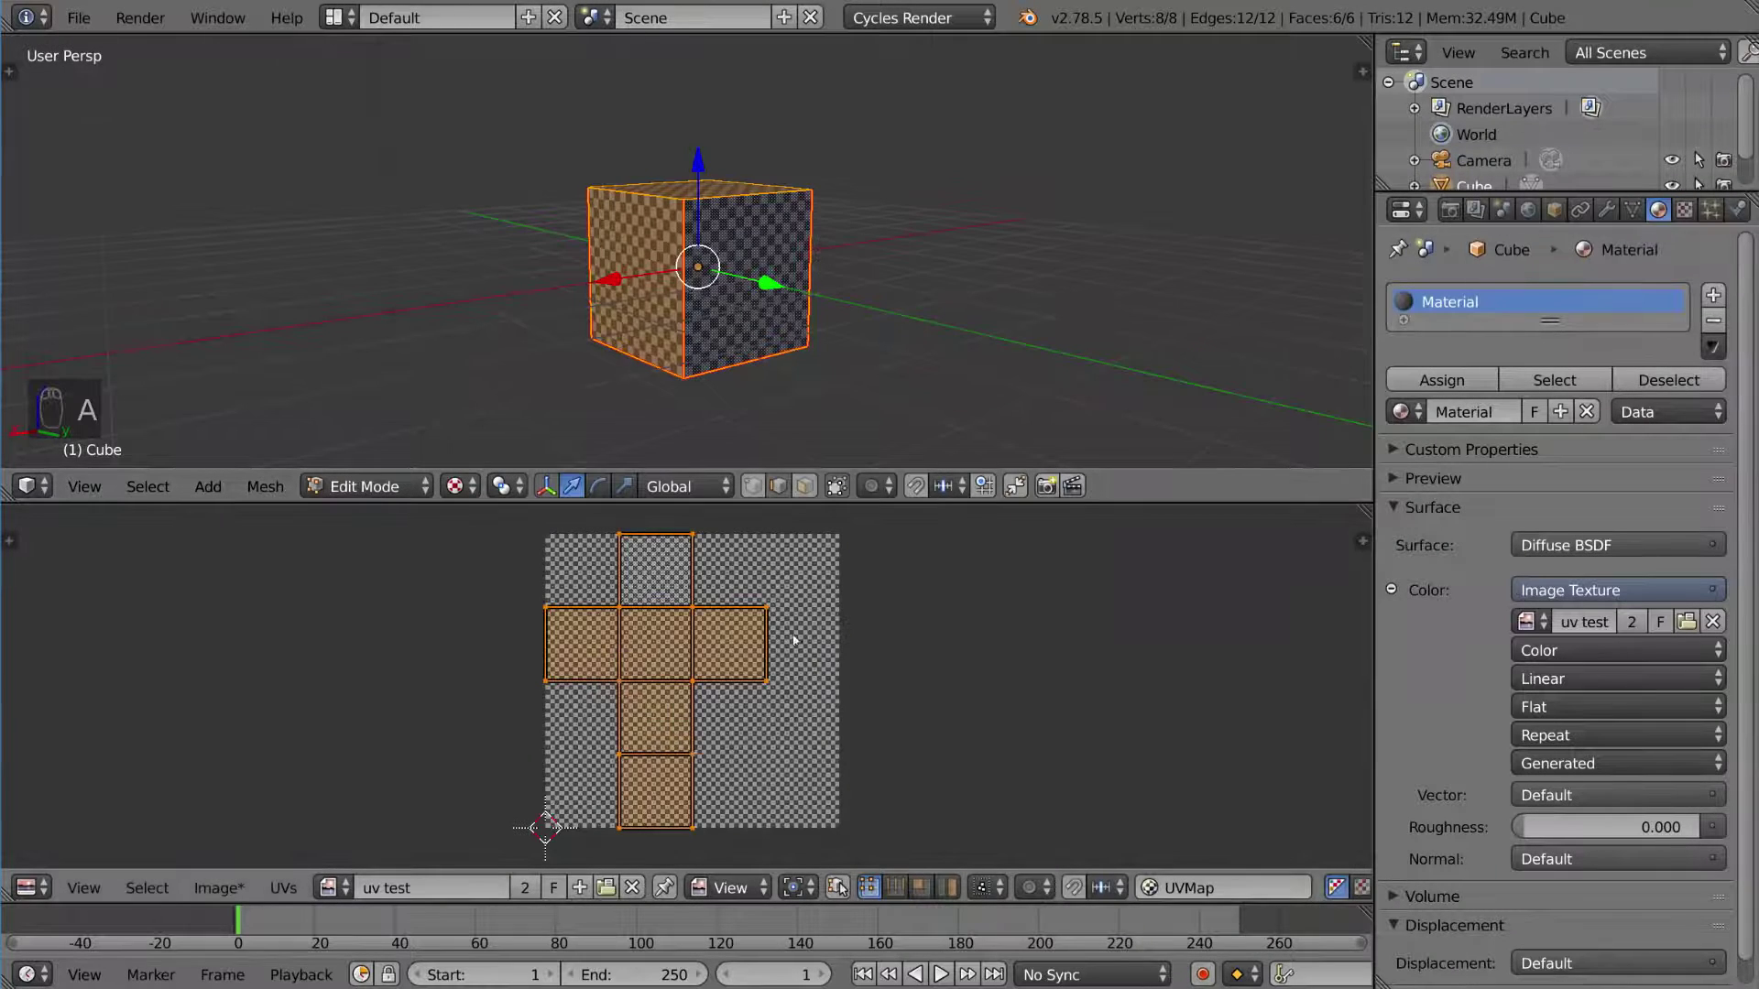
key(g)
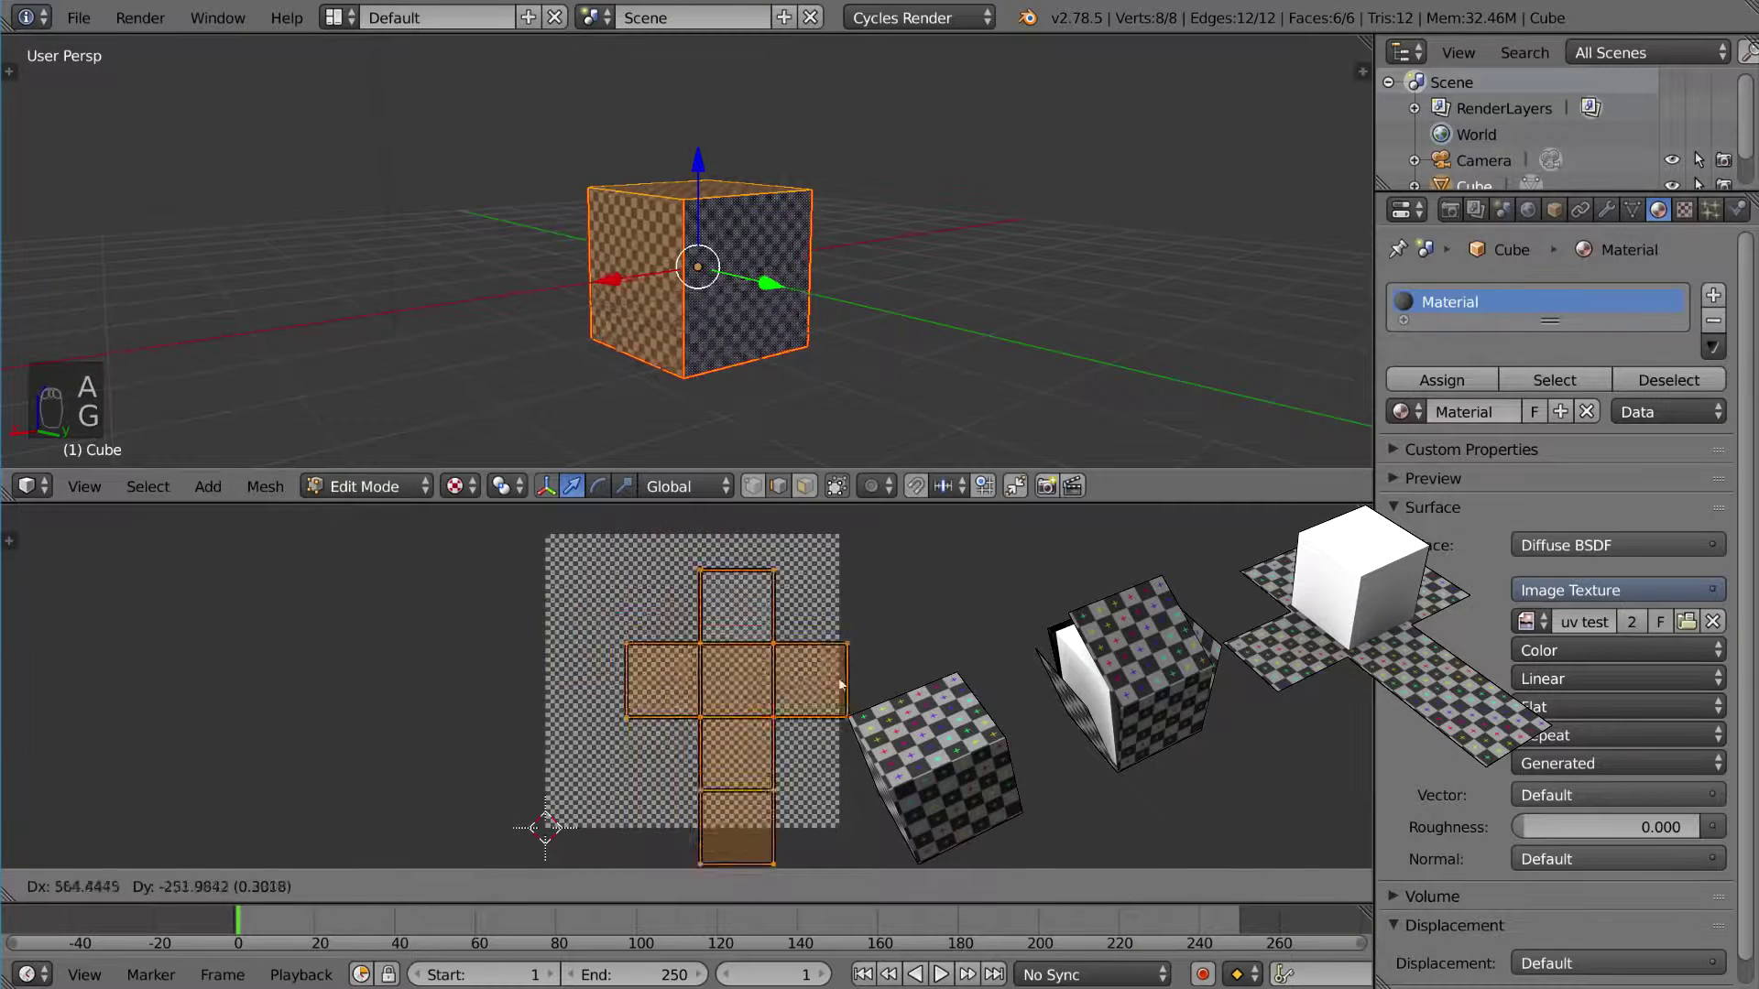
click(765, 651)
scroll(789, 651, down, 2)
middle_drag(837, 314, 803, 313)
middle_drag(746, 370, 692, 305)
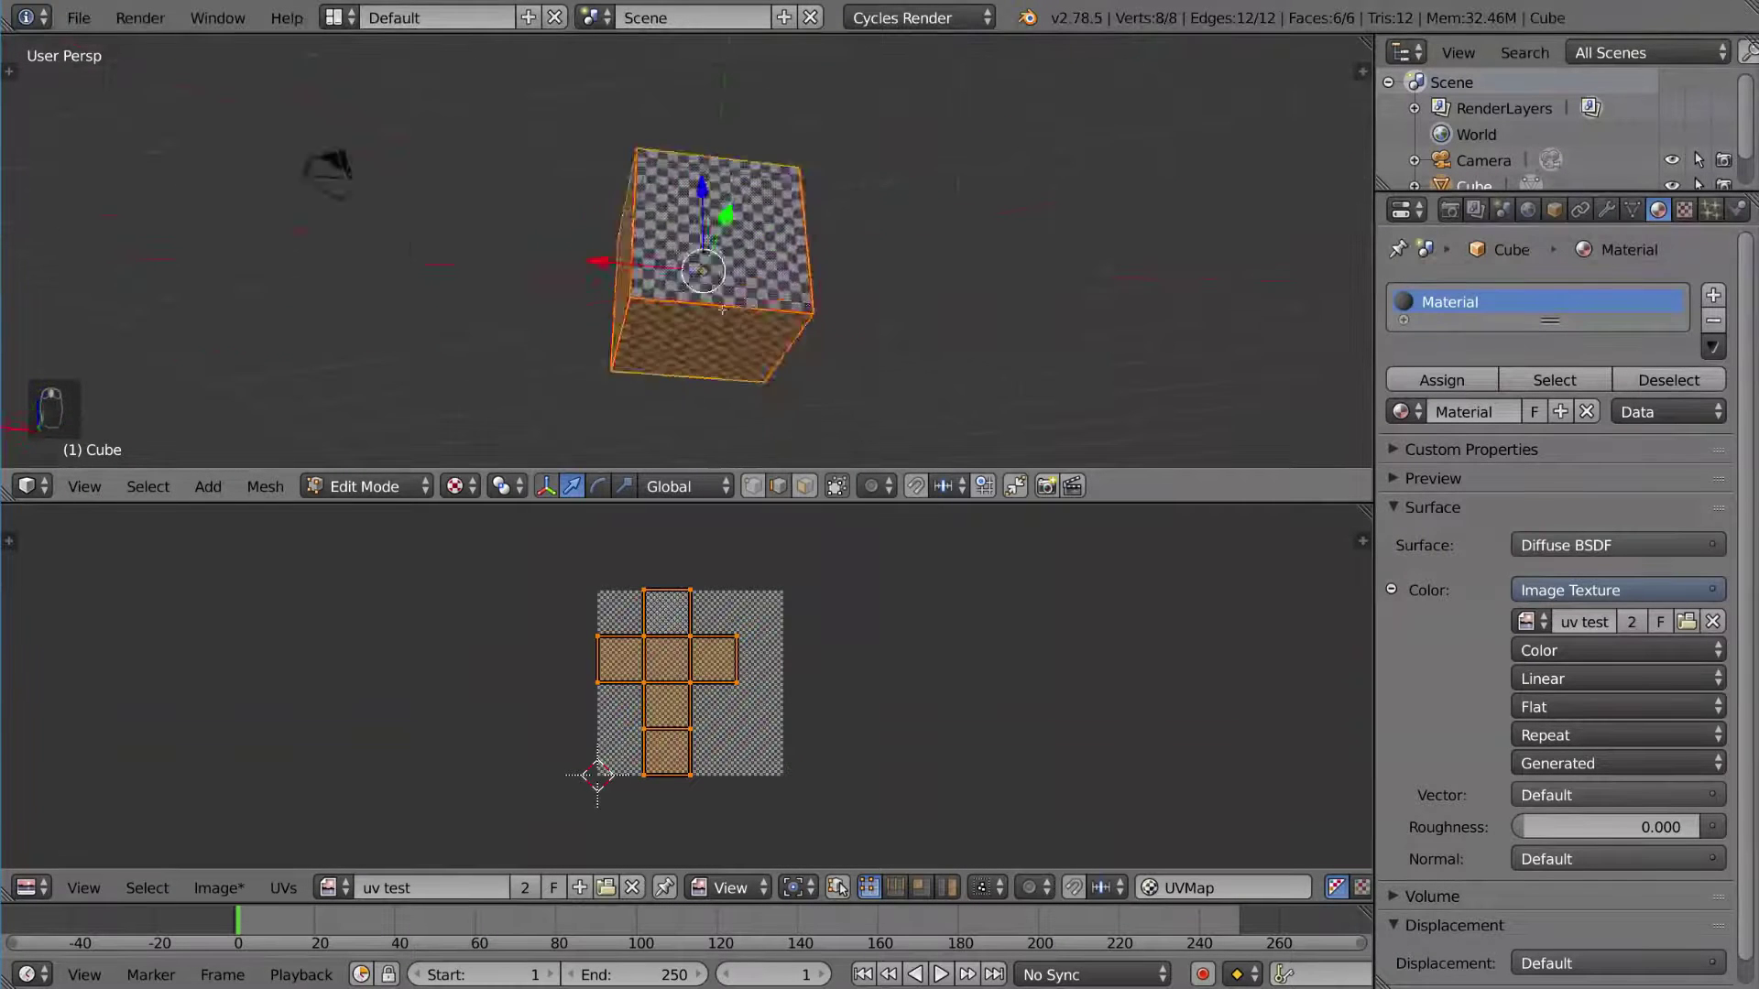
In face selection mode, select individual cube faces to examine where each one lies in the UV layout
key(a)
middle_drag(797, 337, 861, 289)
key(ctrl+Tab)
click(758, 366)
right_click(763, 302)
shift+right_click(627, 287)
middle_drag(628, 288, 985, 342)
right_click(719, 238)
right_click(640, 320)
middle_drag(640, 319, 661, 350)
shift+right_click(660, 350)
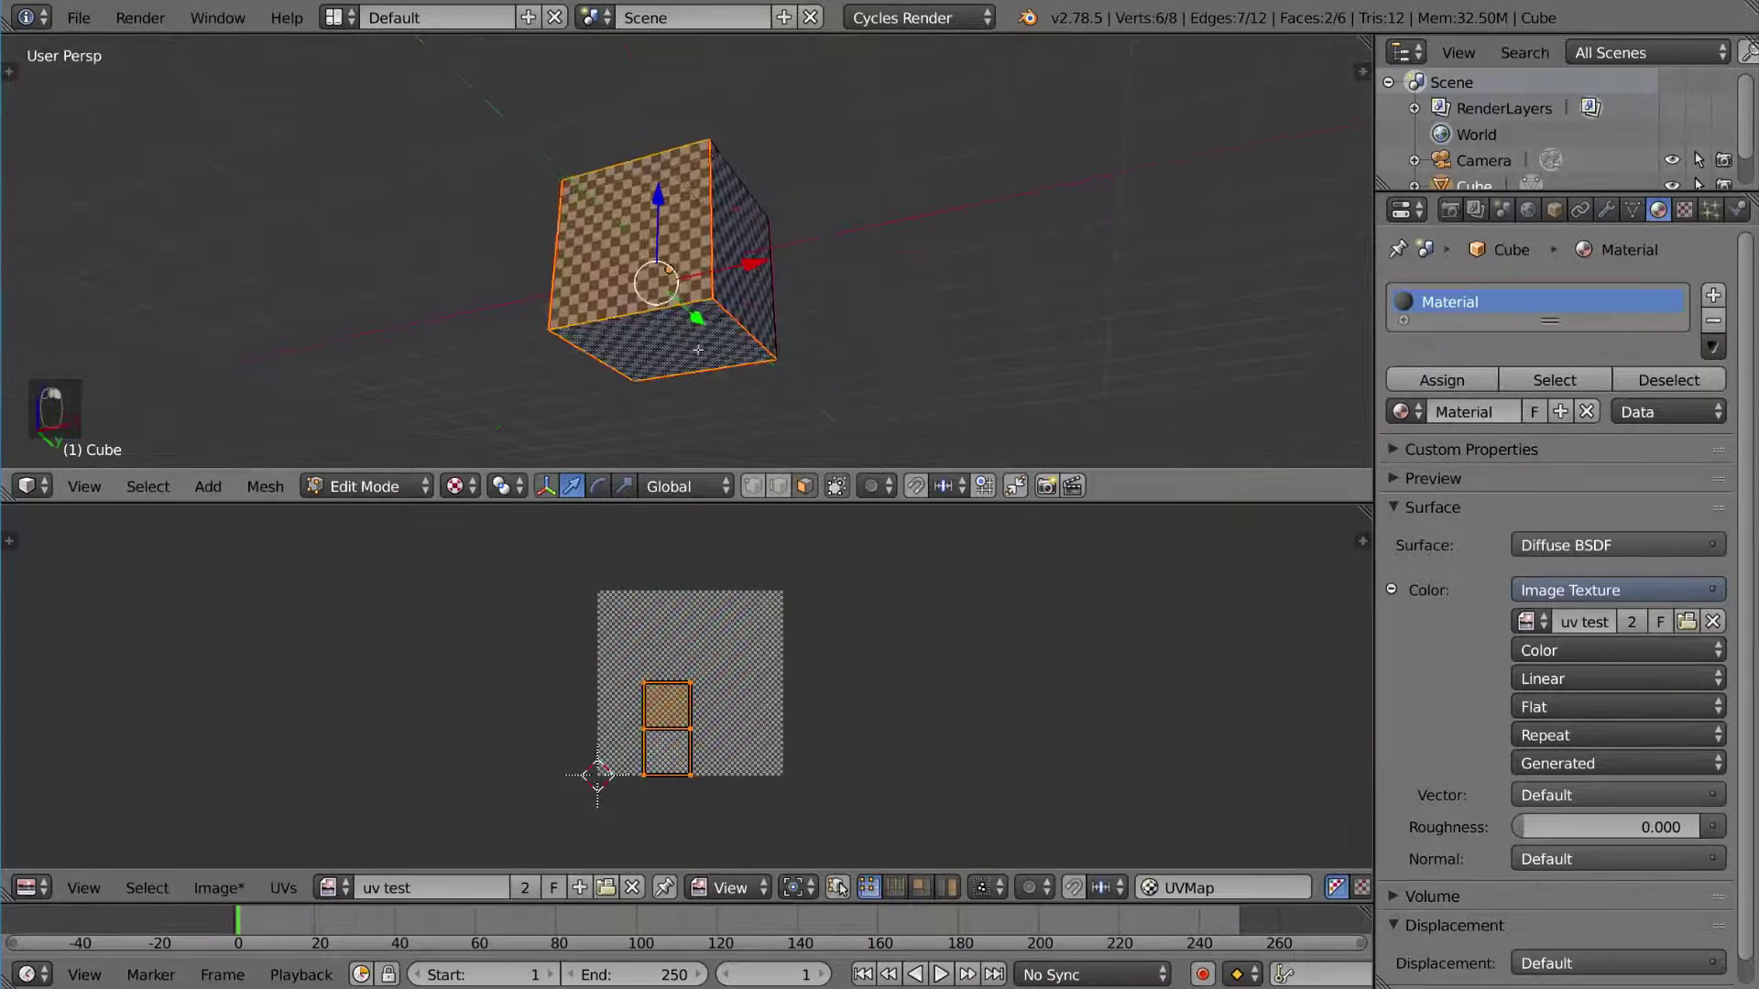
right_click(740, 326)
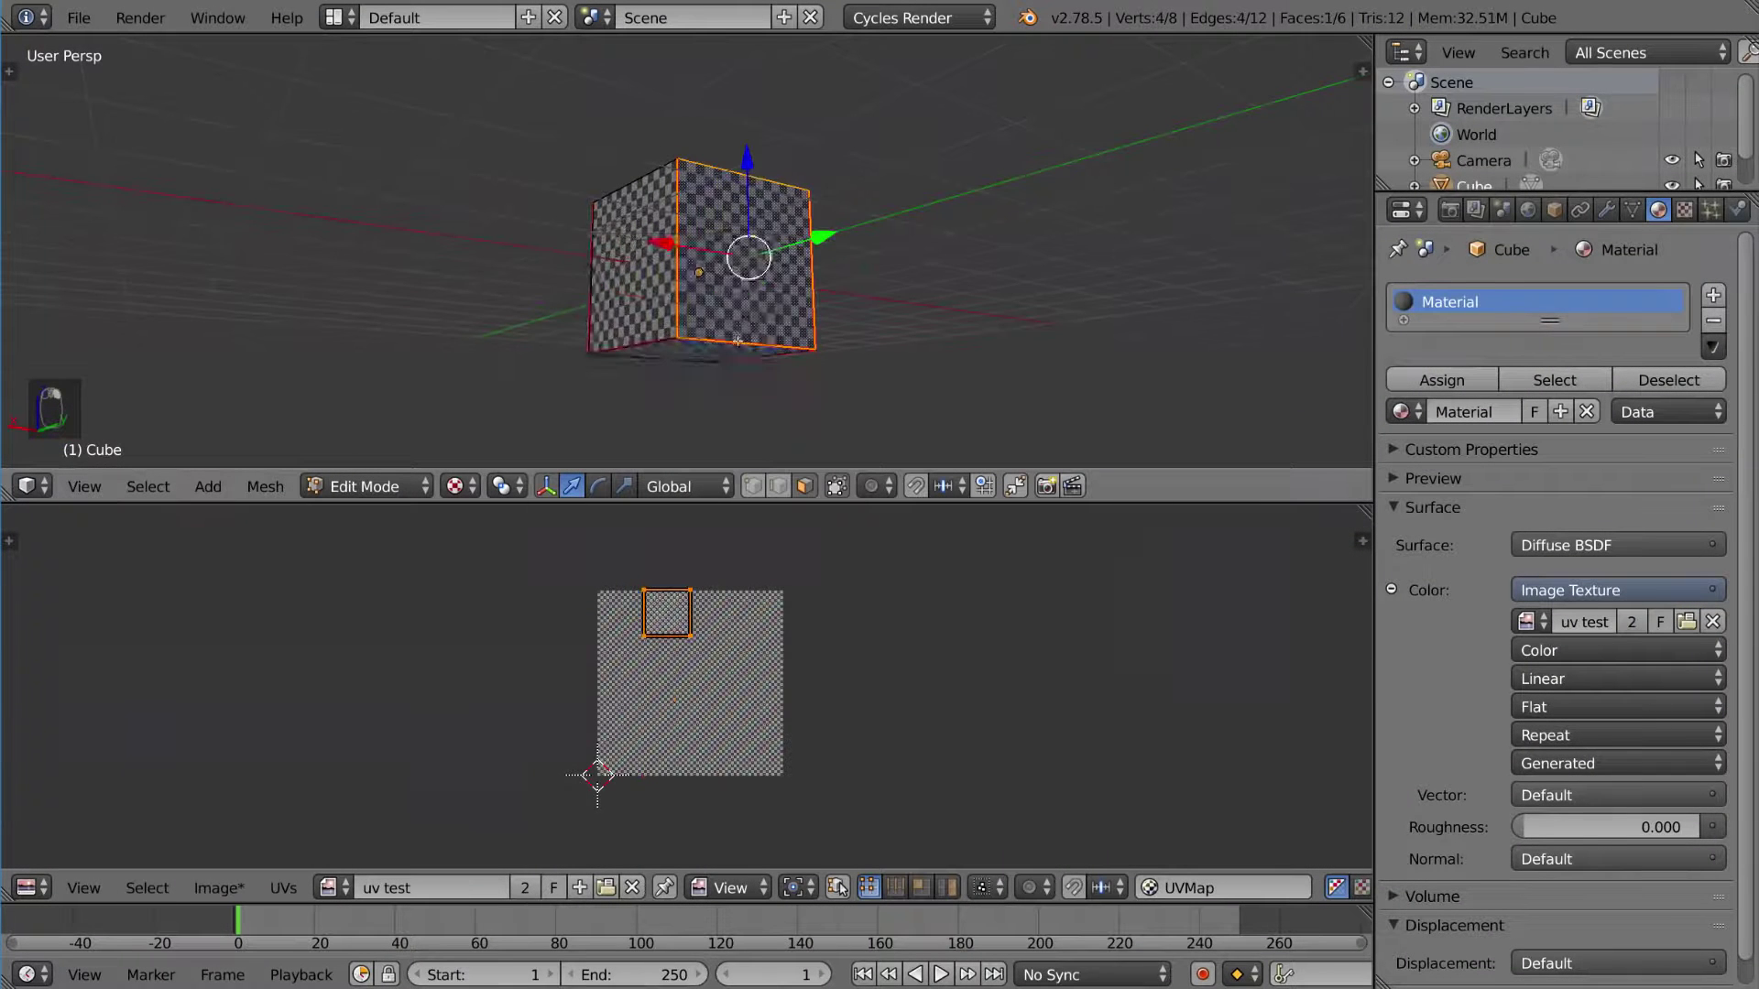
Switch to edge selection and select a bottom seam edge to examine where the cube was cut
key(ctrl+Tab)
click(743, 306)
right_click(772, 352)
mouse_move(829, 374)
middle_down()
mouse_move(798, 329)
mouse_move(763, 385)
mouse_move(817, 387)
middle_up()
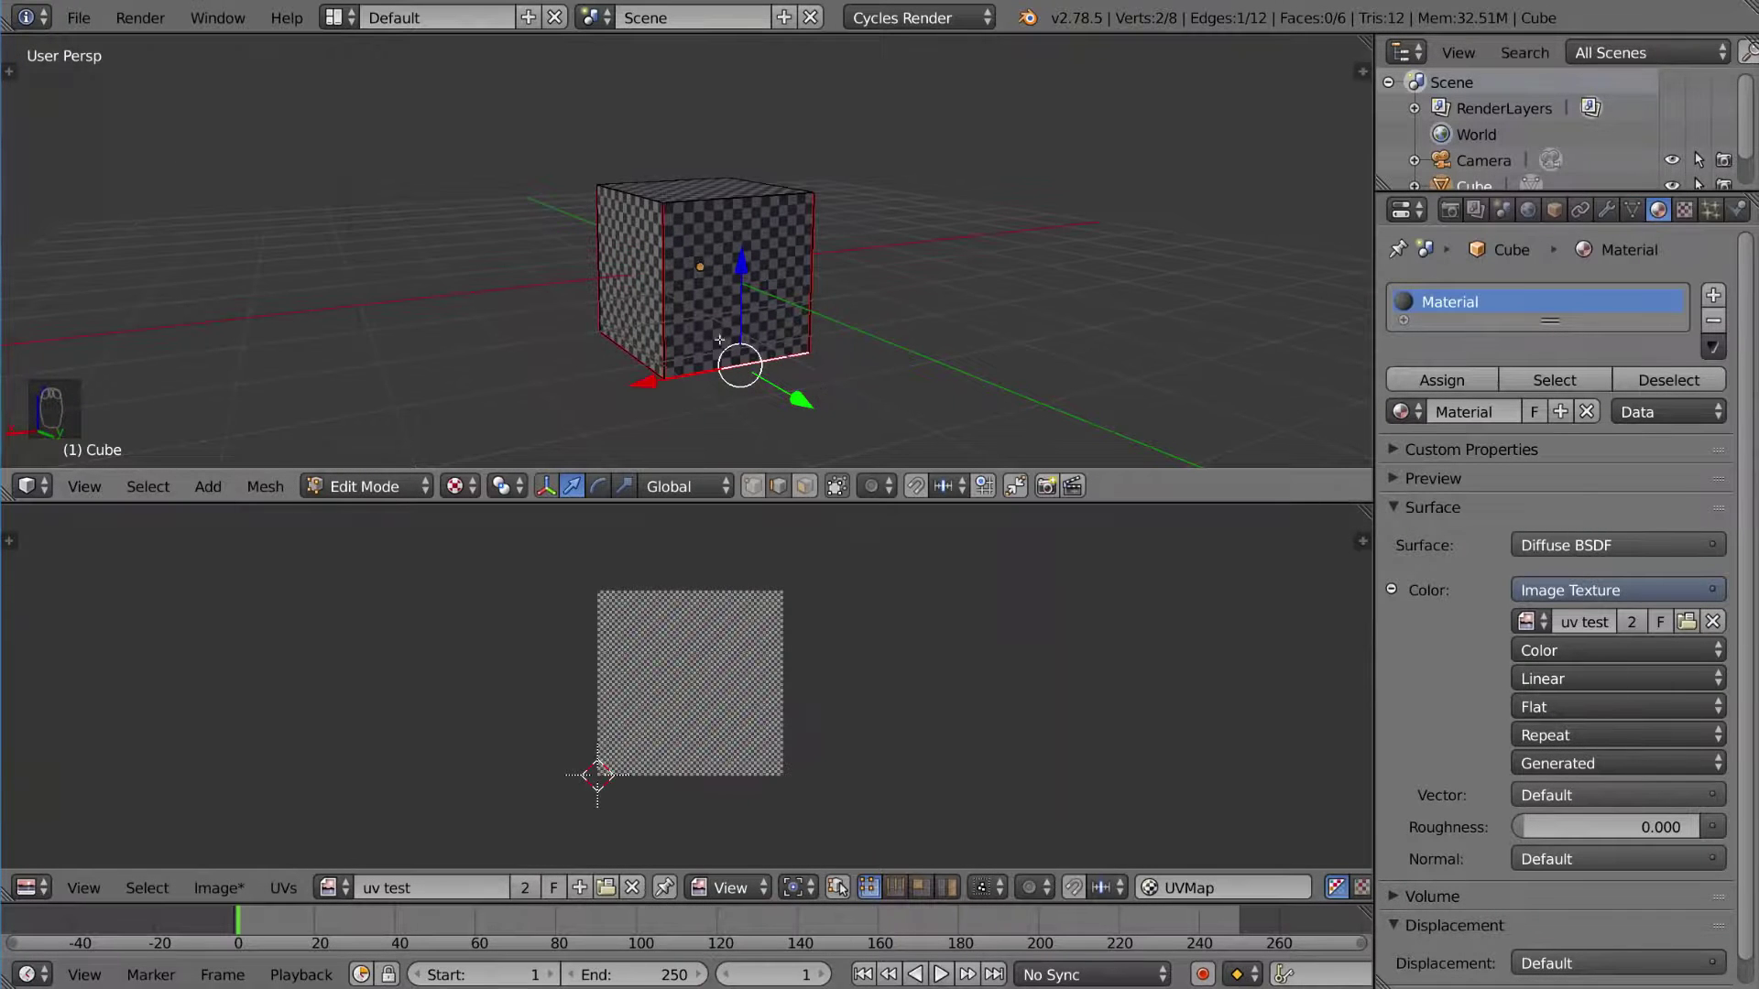
middle_drag(810, 337, 893, 321)
Select the entire cube mesh so its complete cross-shaped UV layout is shown over the grid image
key(a)
key(a)
key(a)
scroll(850, 667, up, 6)
scroll(806, 642, down, 4)
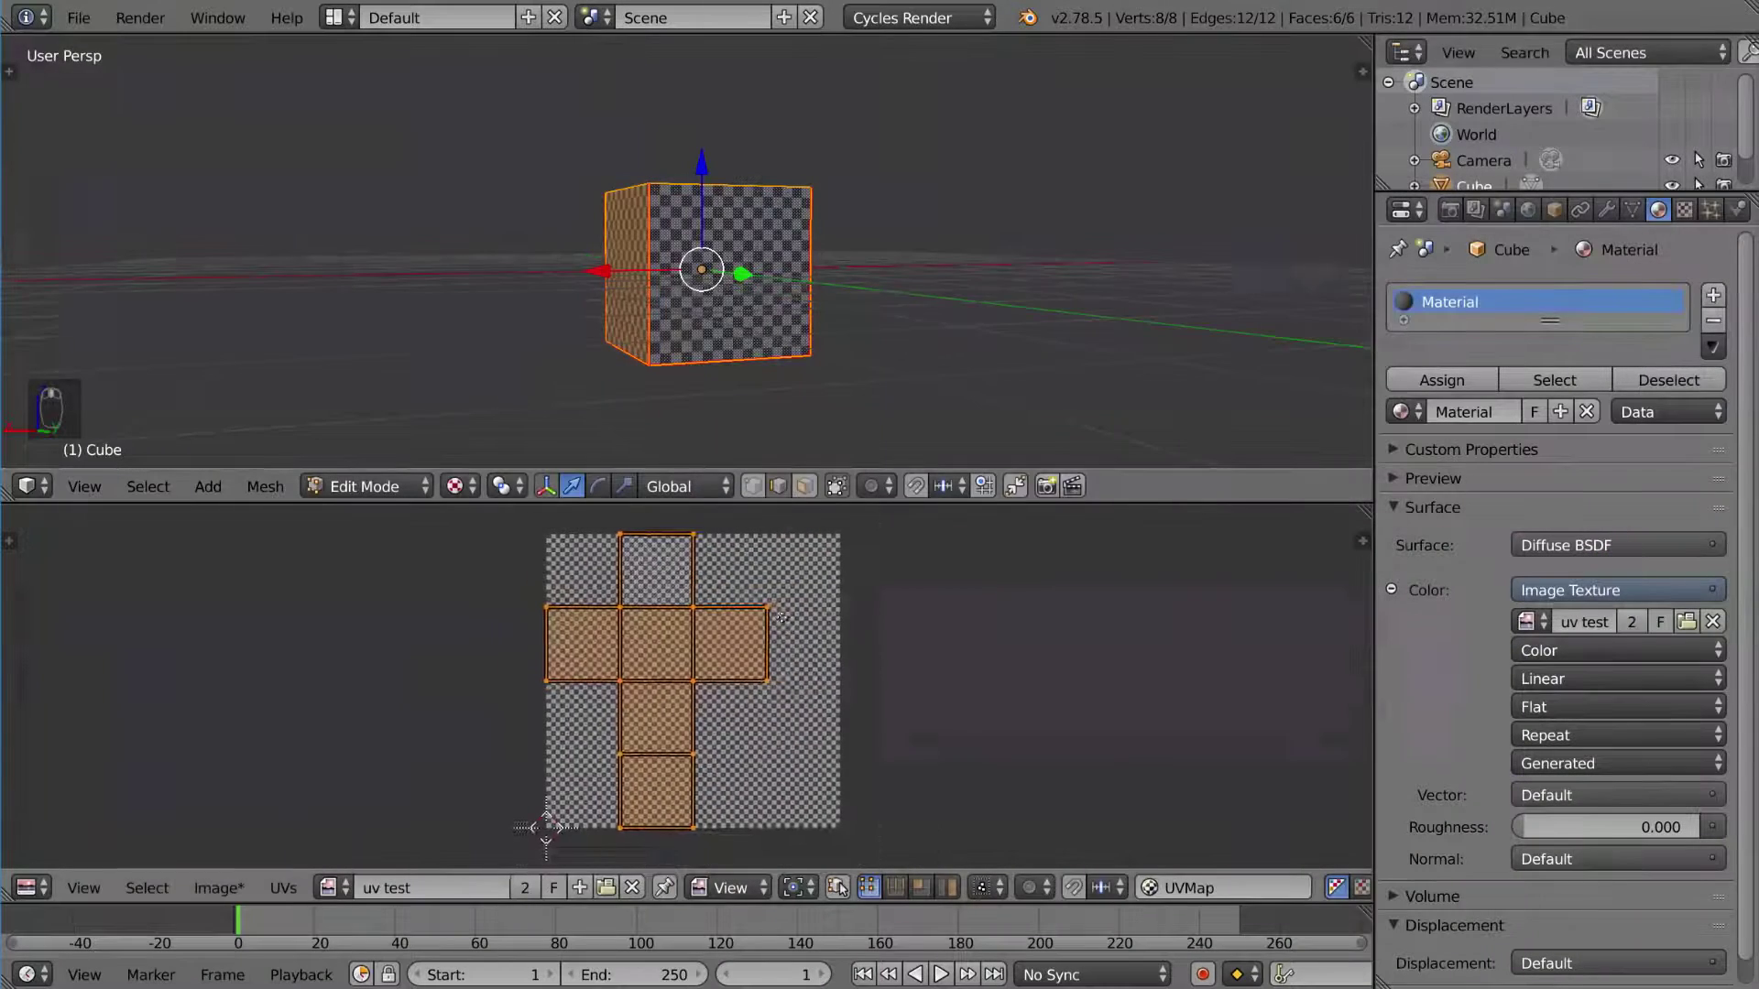
scroll(726, 614, up, 1)
scroll(703, 607, down, 1)
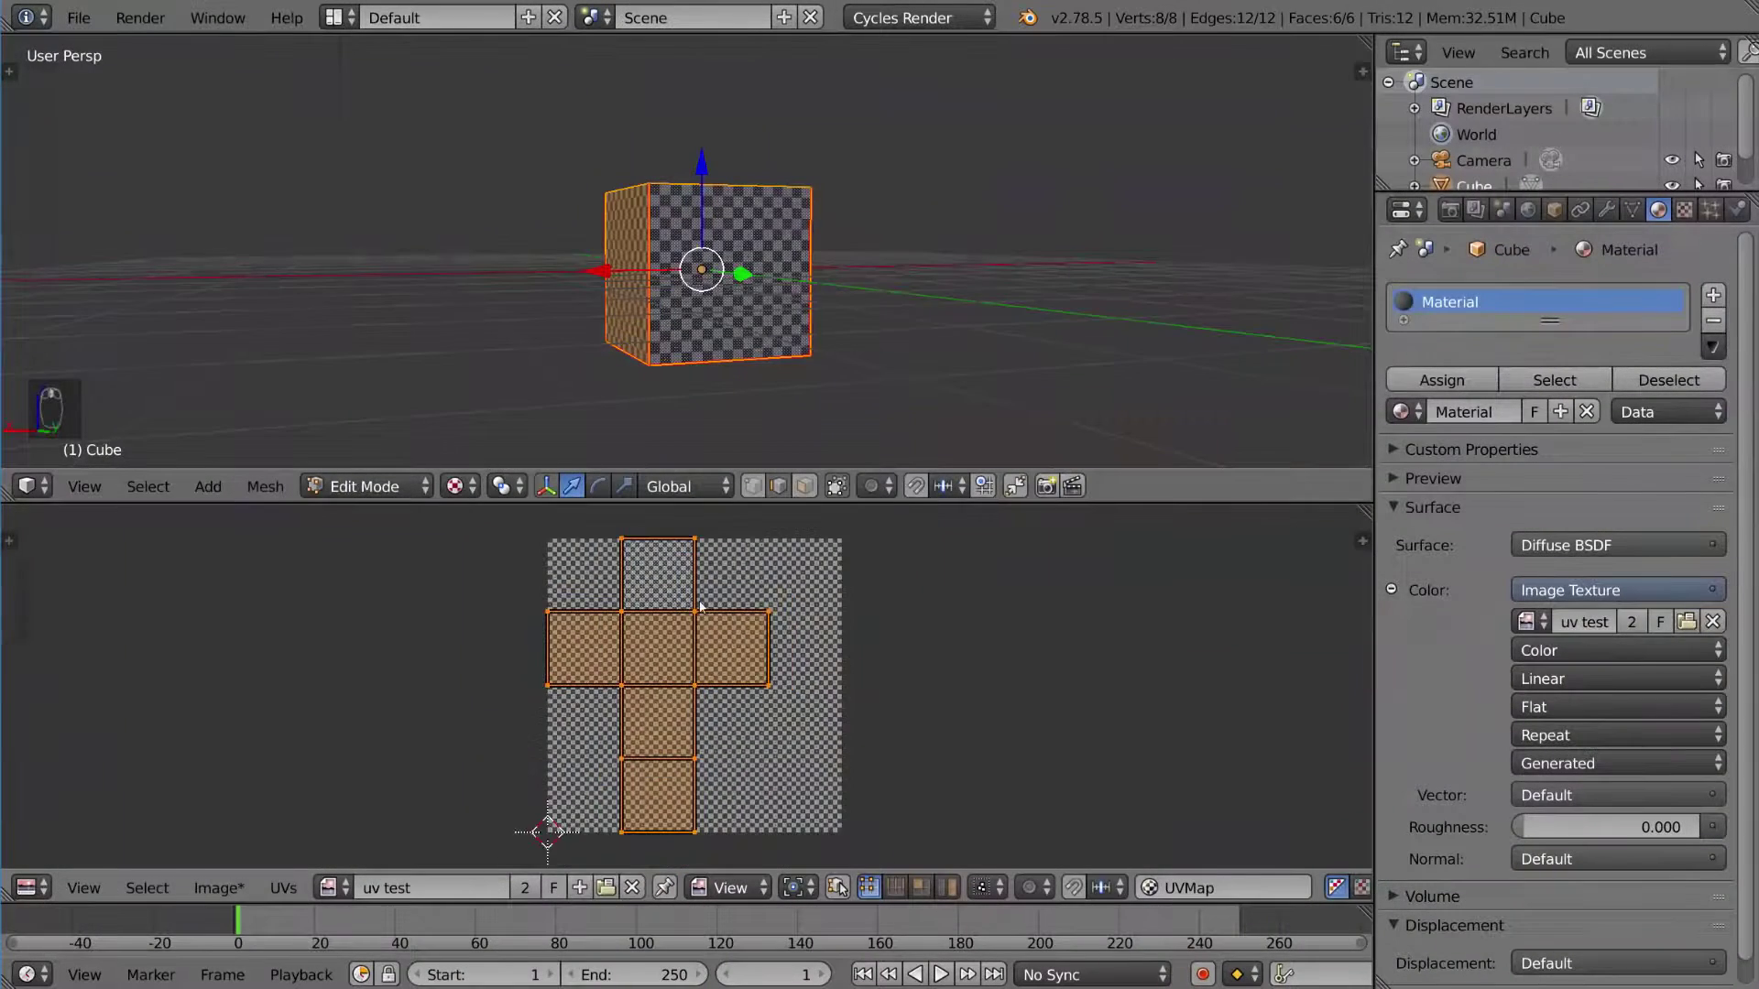
Try moving a single UV vertex at an inner corner of the cross to see how the texture distorts
right_click(698, 619)
key(g)
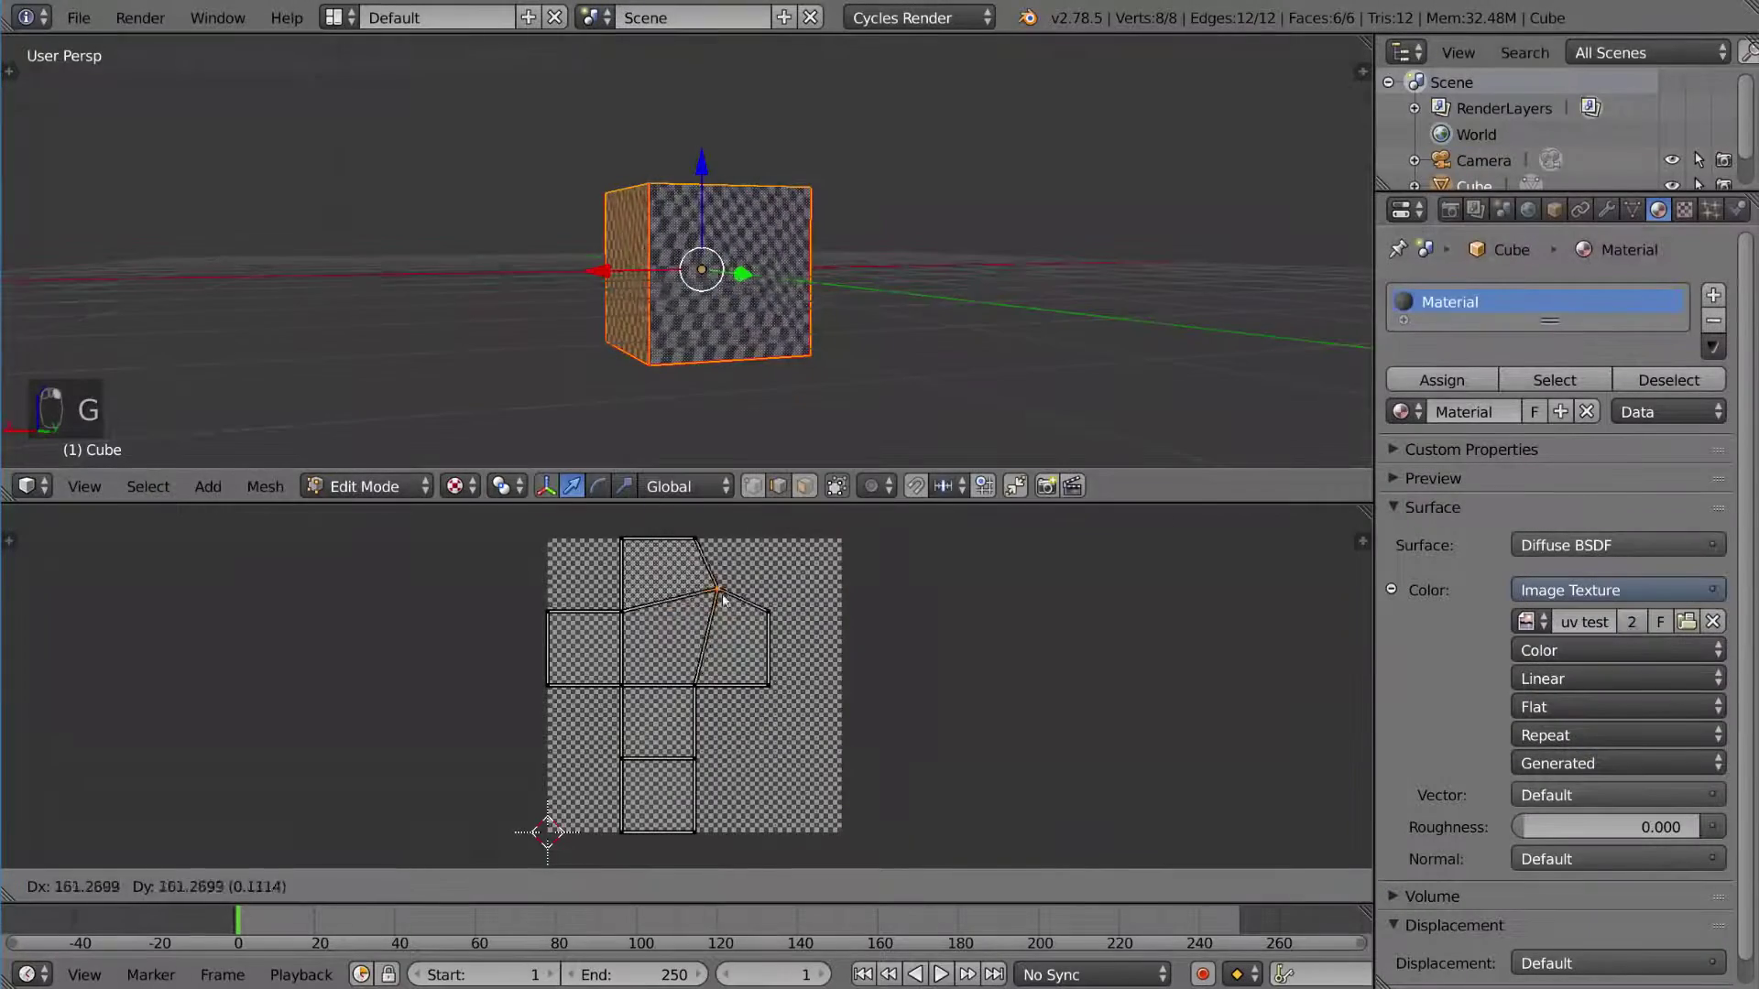
right_click(712, 568)
key(g)
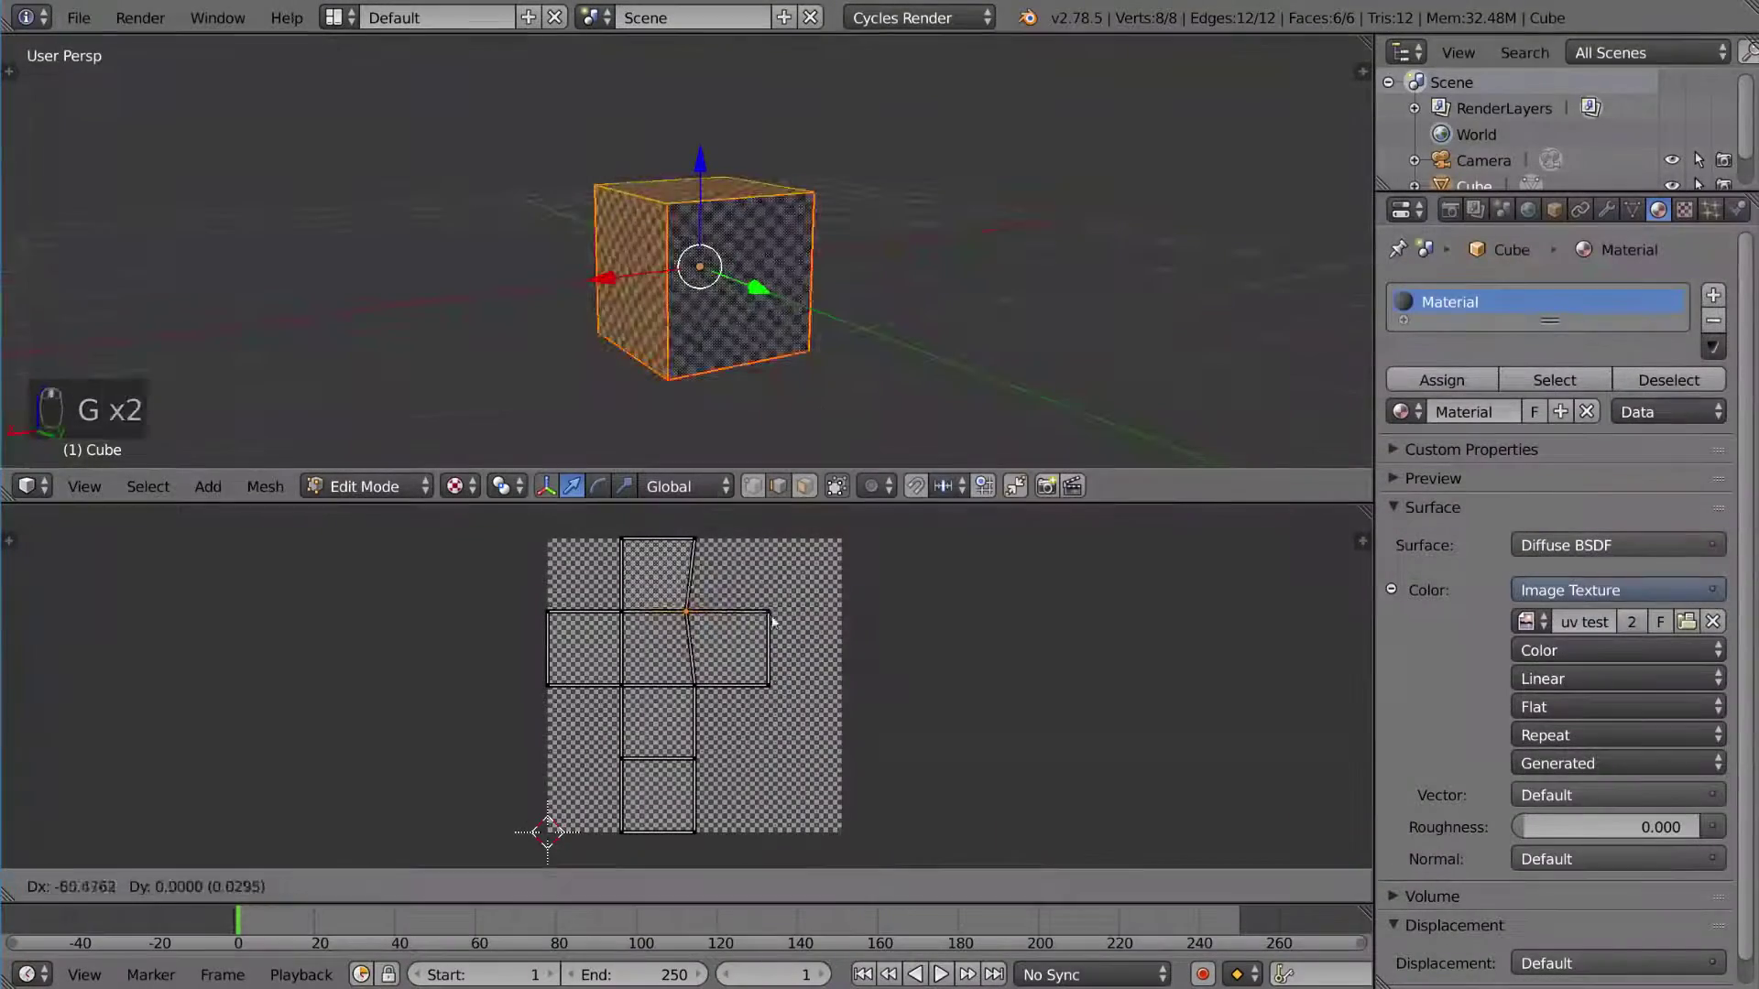
right_click(761, 640)
Try moving the UV edge shared by the cross's central square and the square above it
key(a)
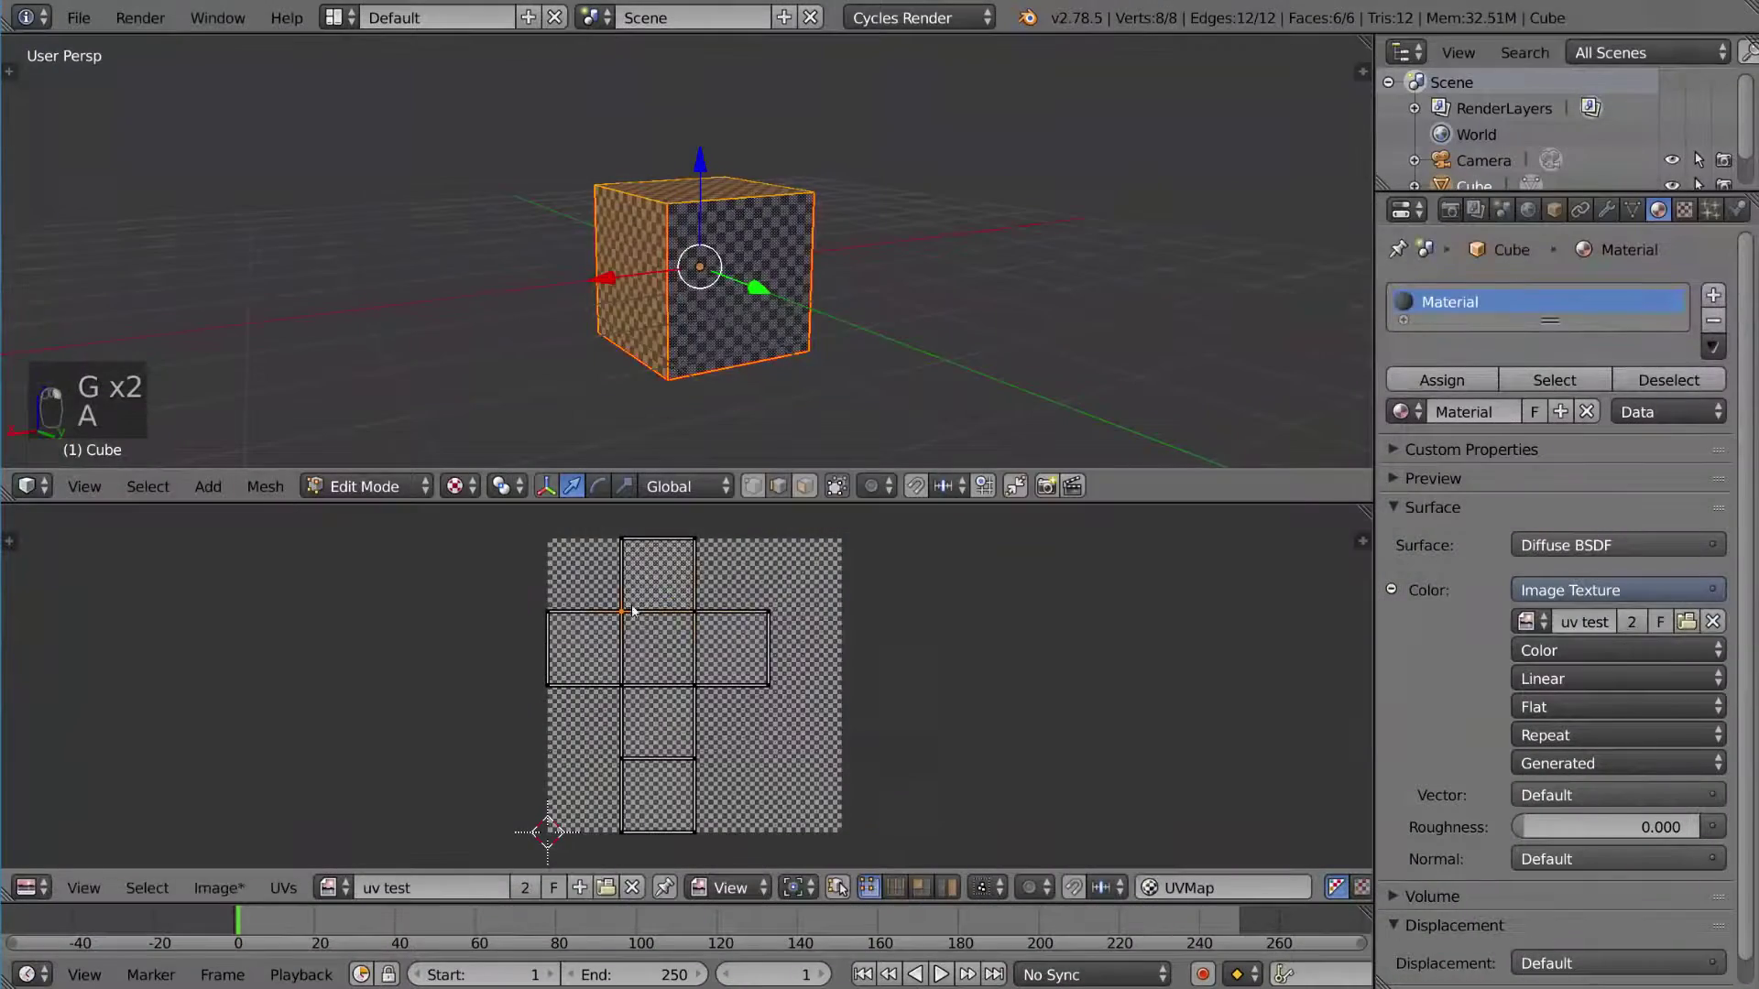
key(g)
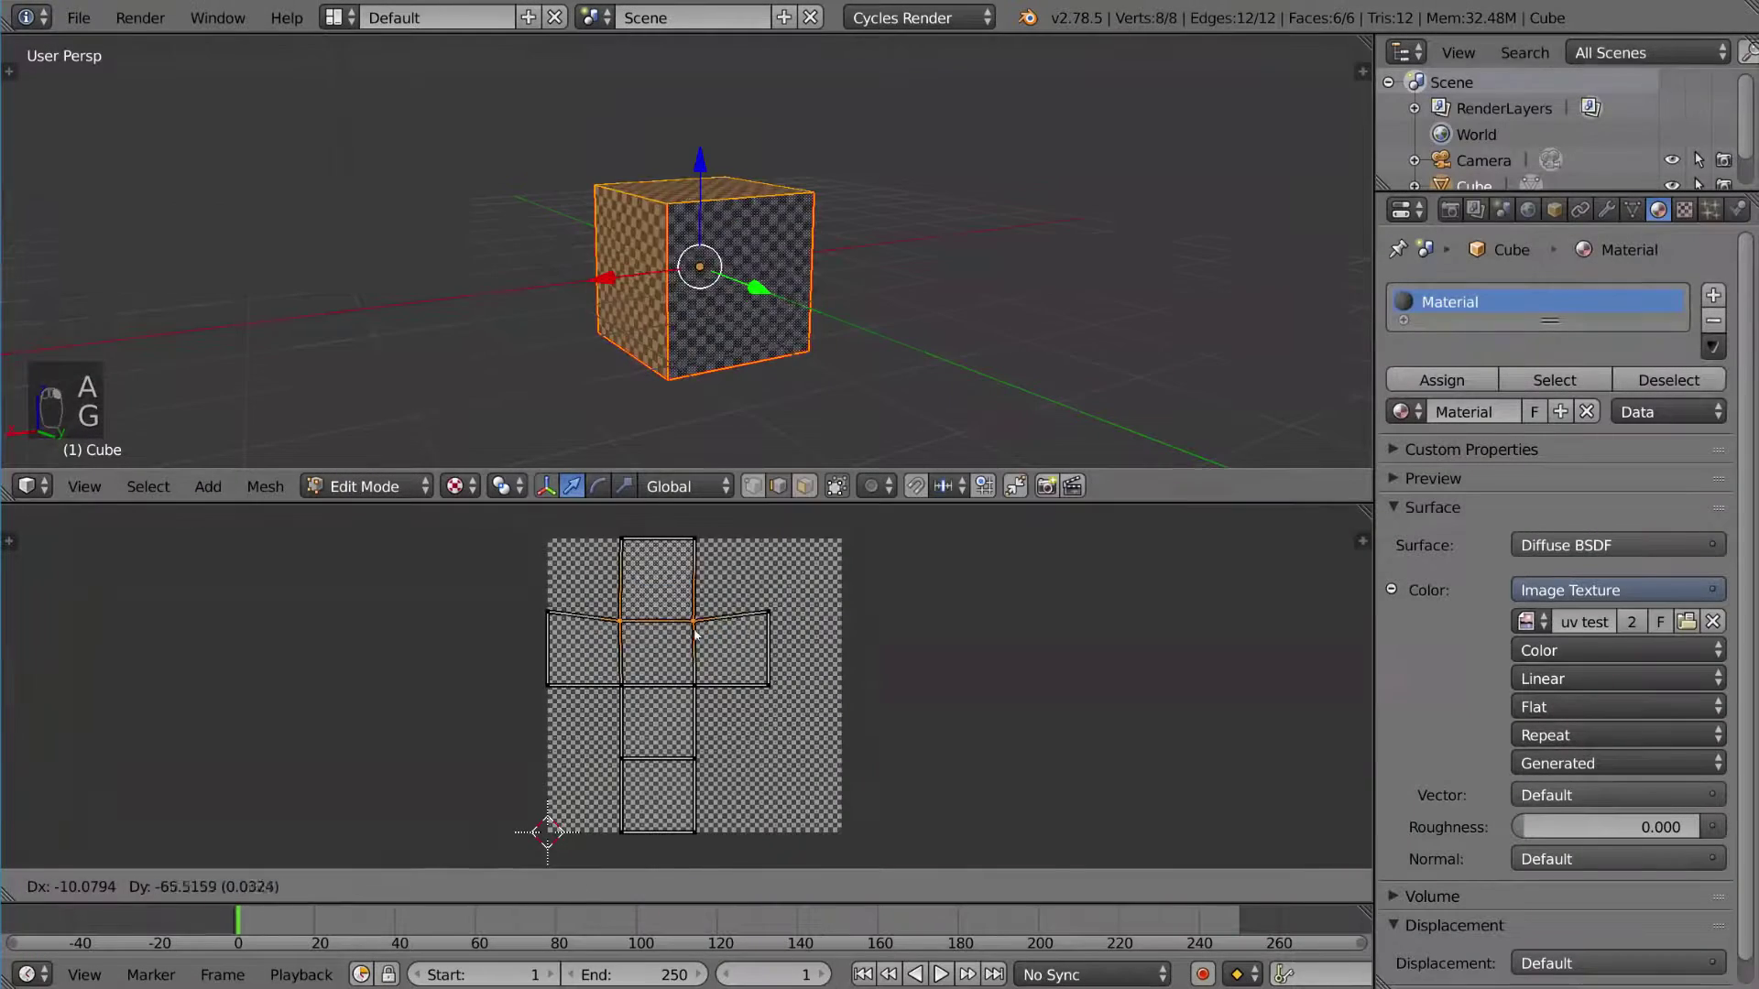
right_click(713, 571)
In face selection mode, select the cube's top face and an adjoining side face to examine their connected squares in the UV layout
middle_drag(733, 284, 701, 353)
key(ctrl+Tab)
click(704, 348)
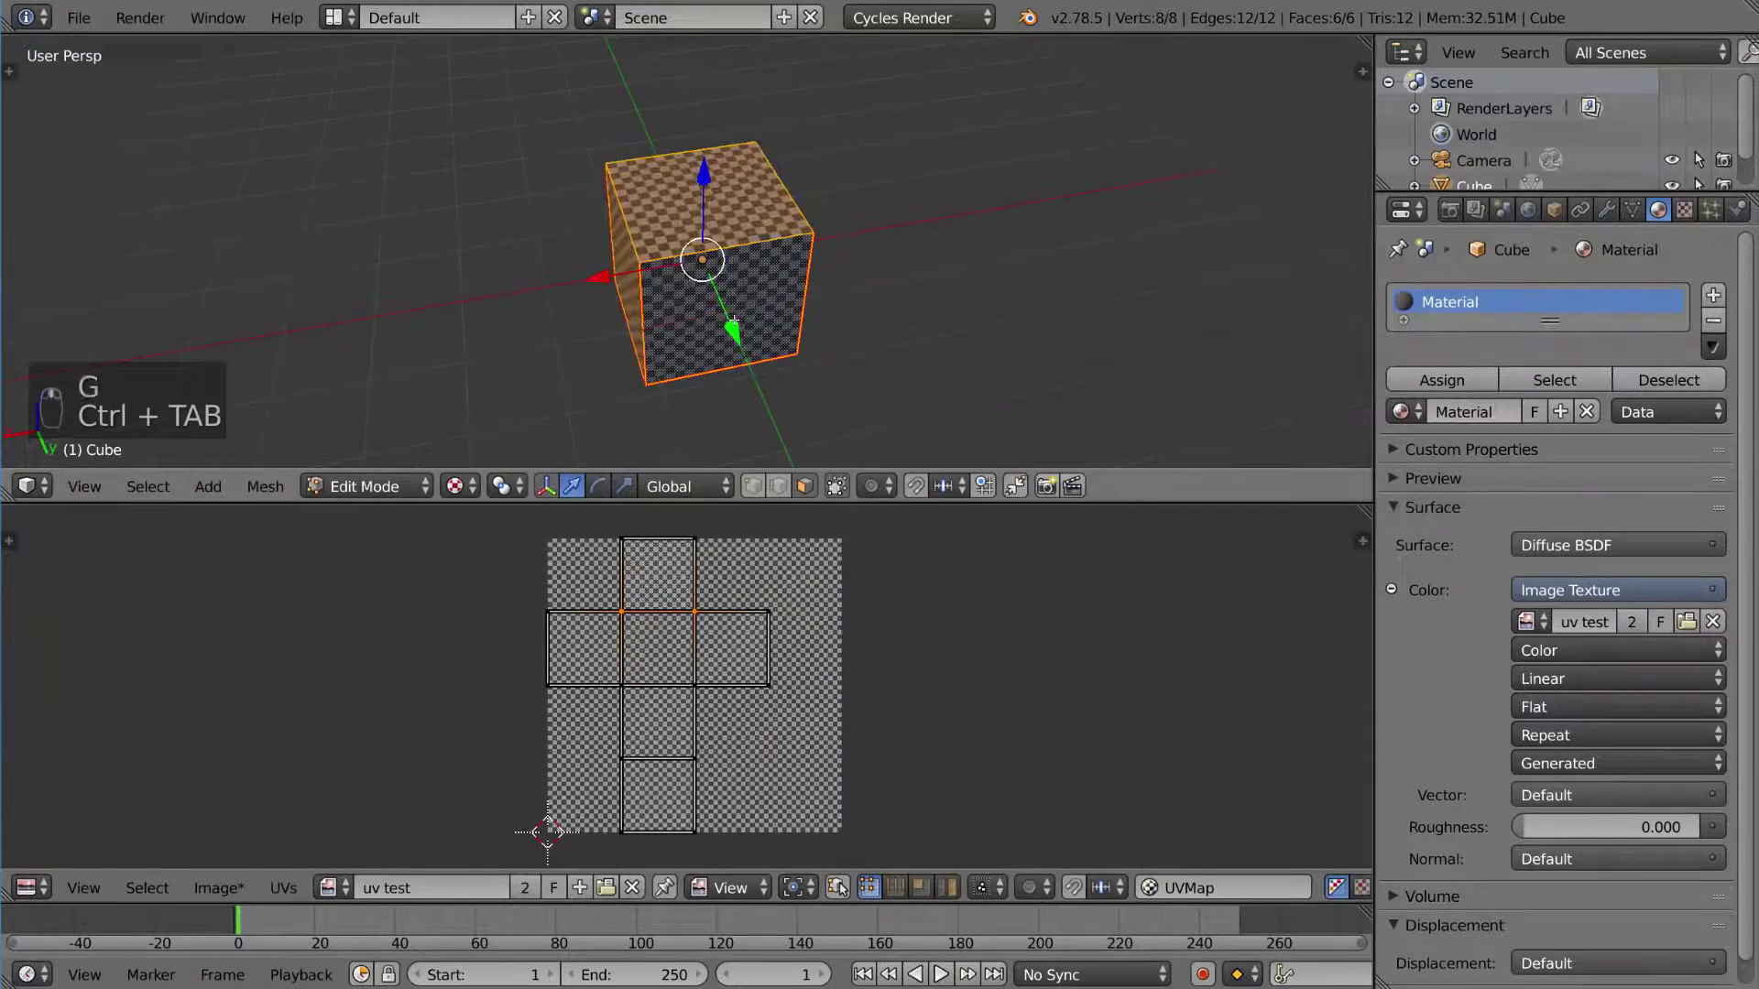
right_click(719, 311)
middle_drag(895, 303, 775, 268)
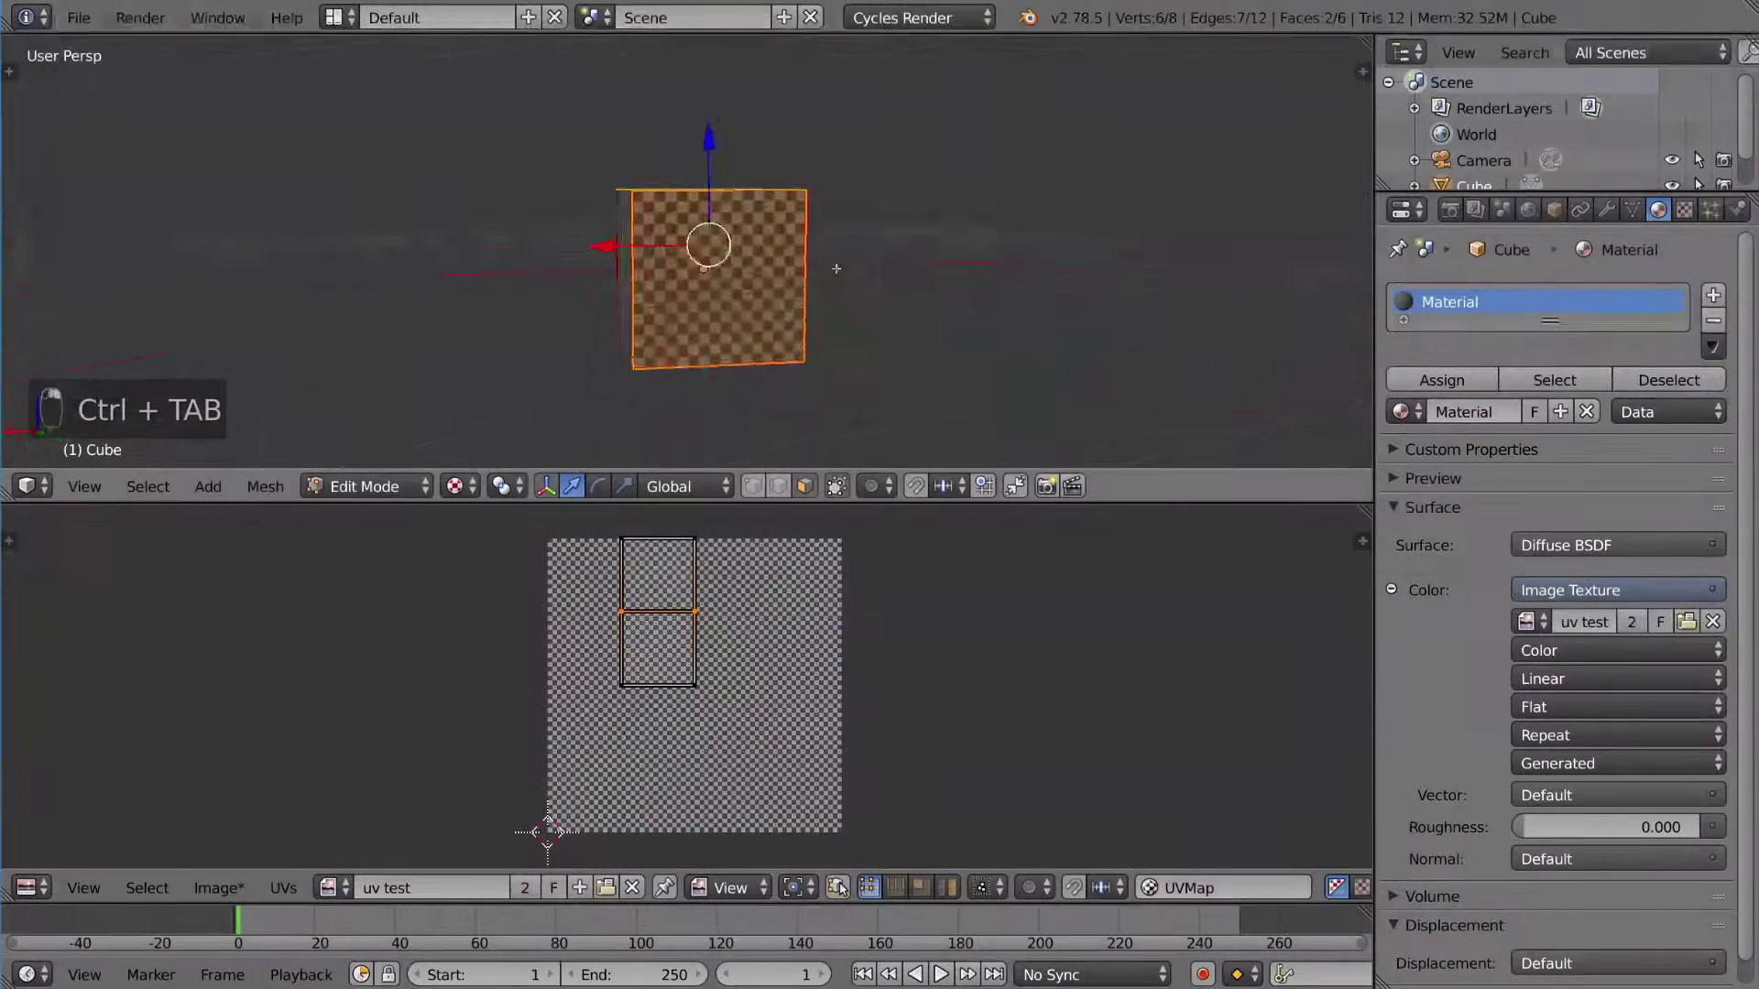
middle_drag(775, 332, 808, 407)
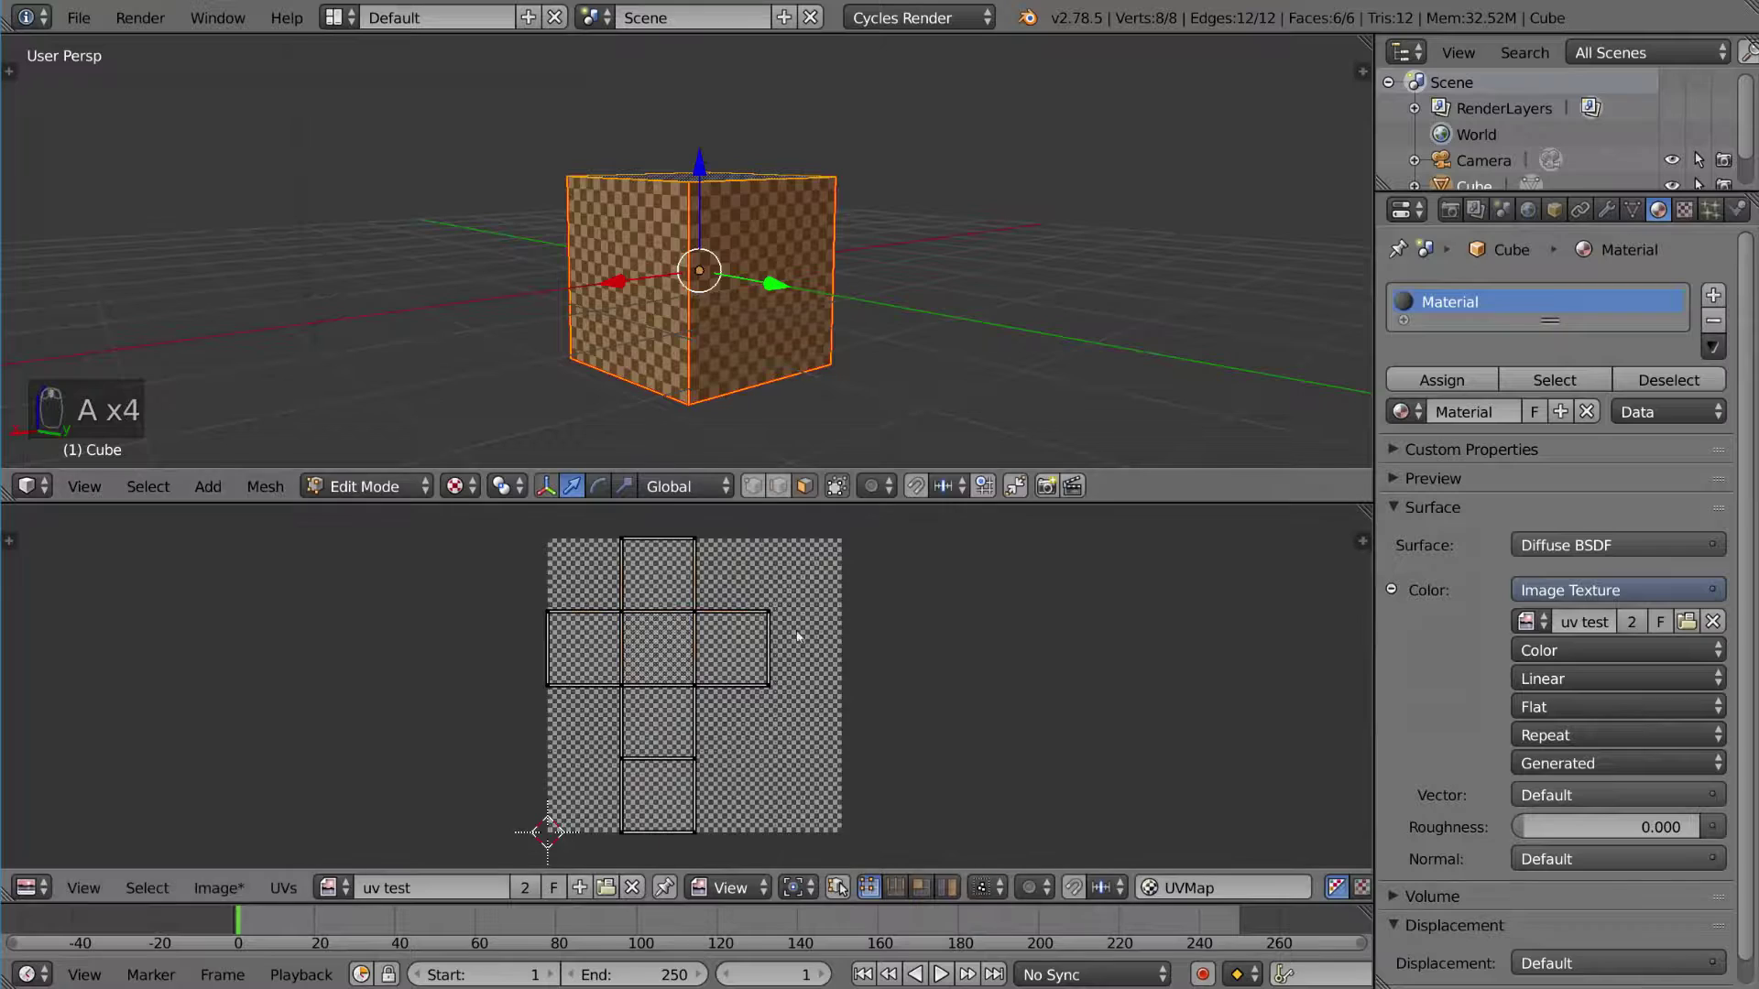
Try moving the complete UV layout to different positions over the grid image
key(g)
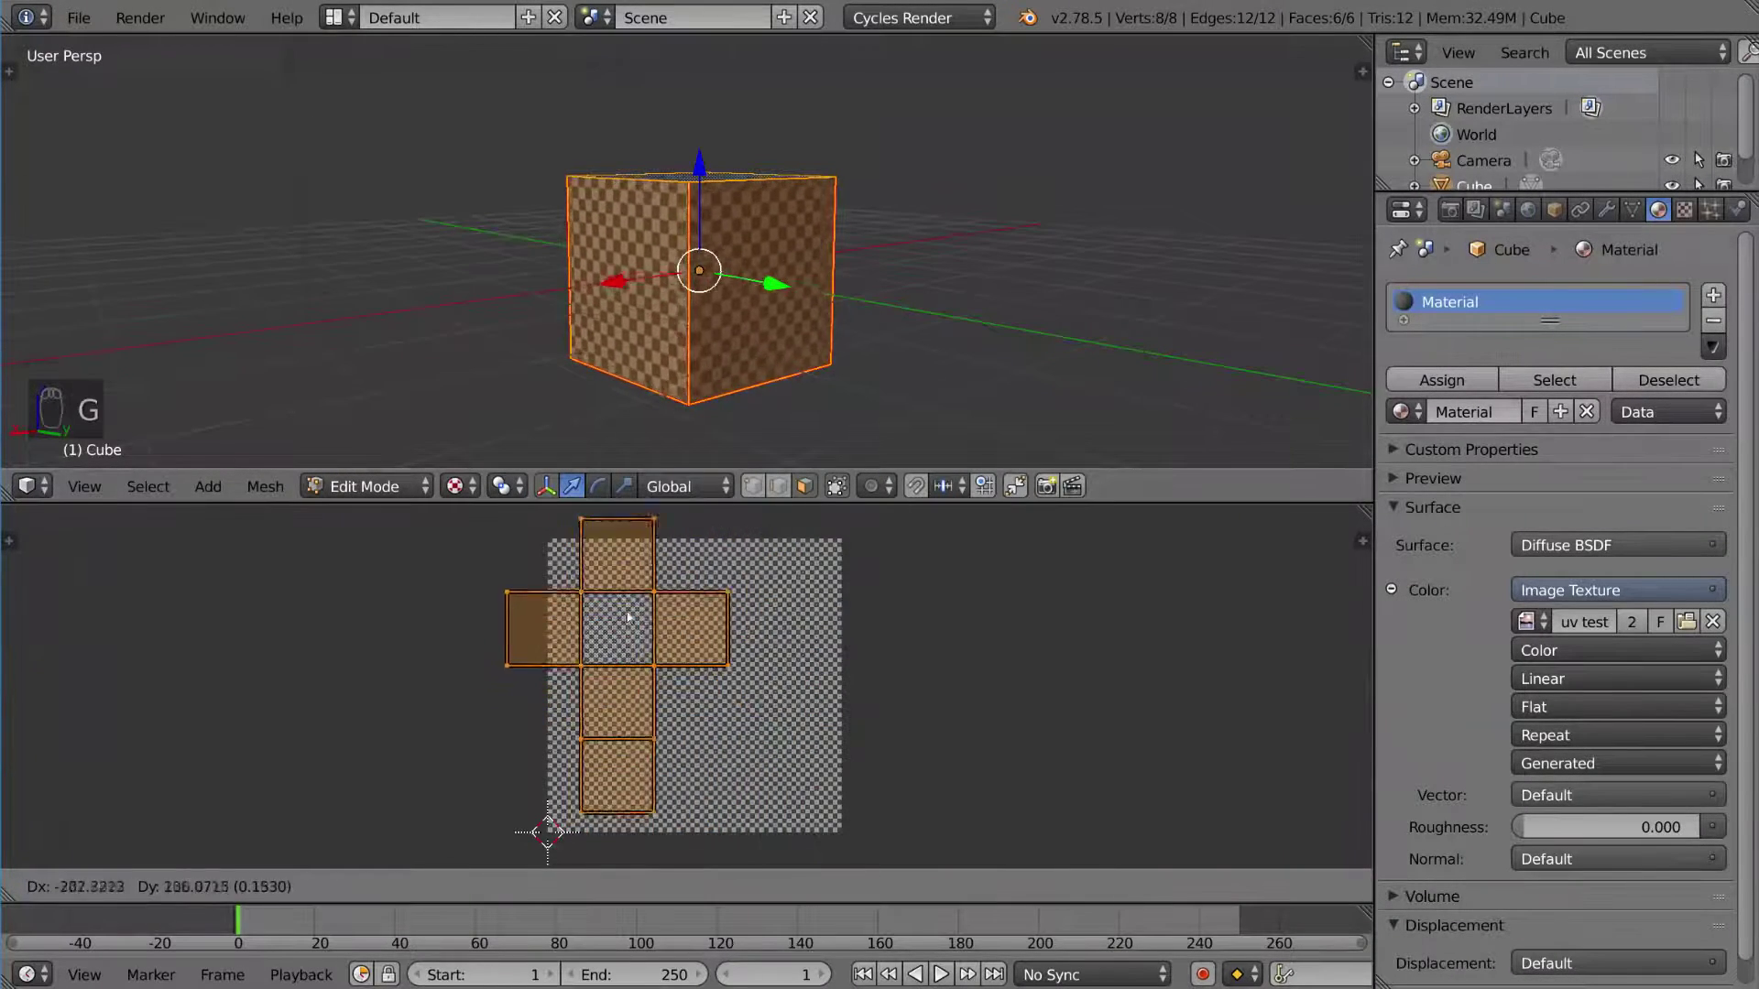
right_click(728, 607)
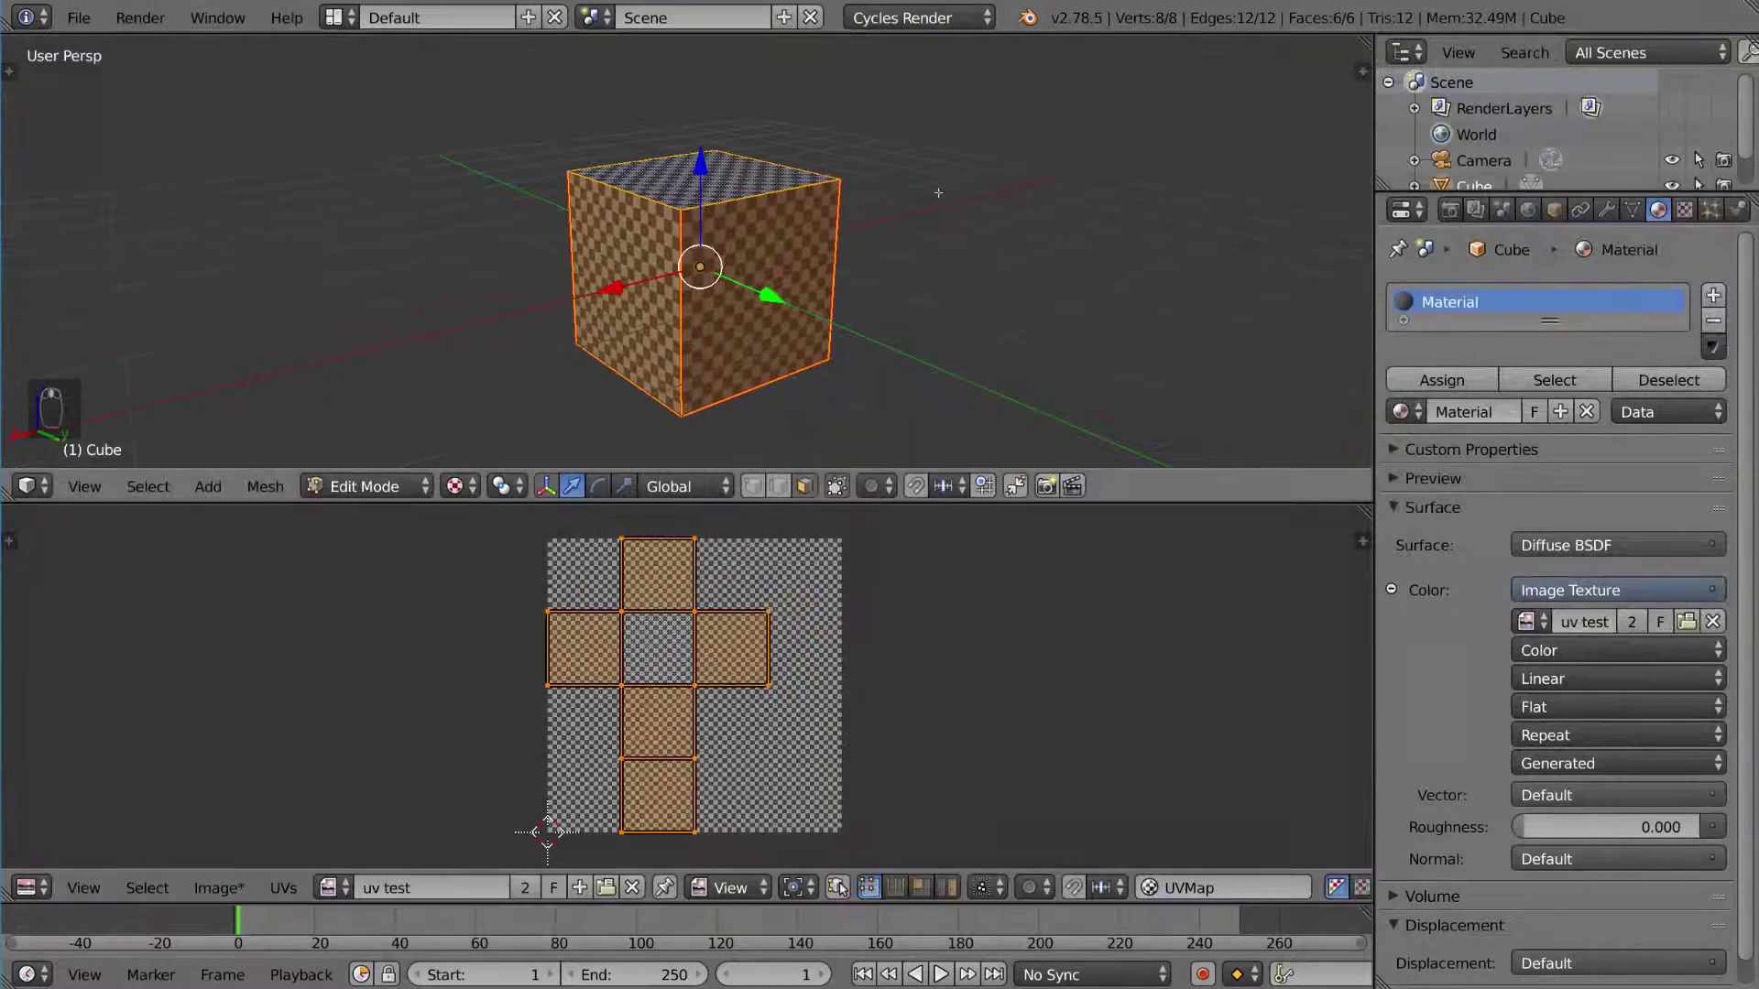
key(g)
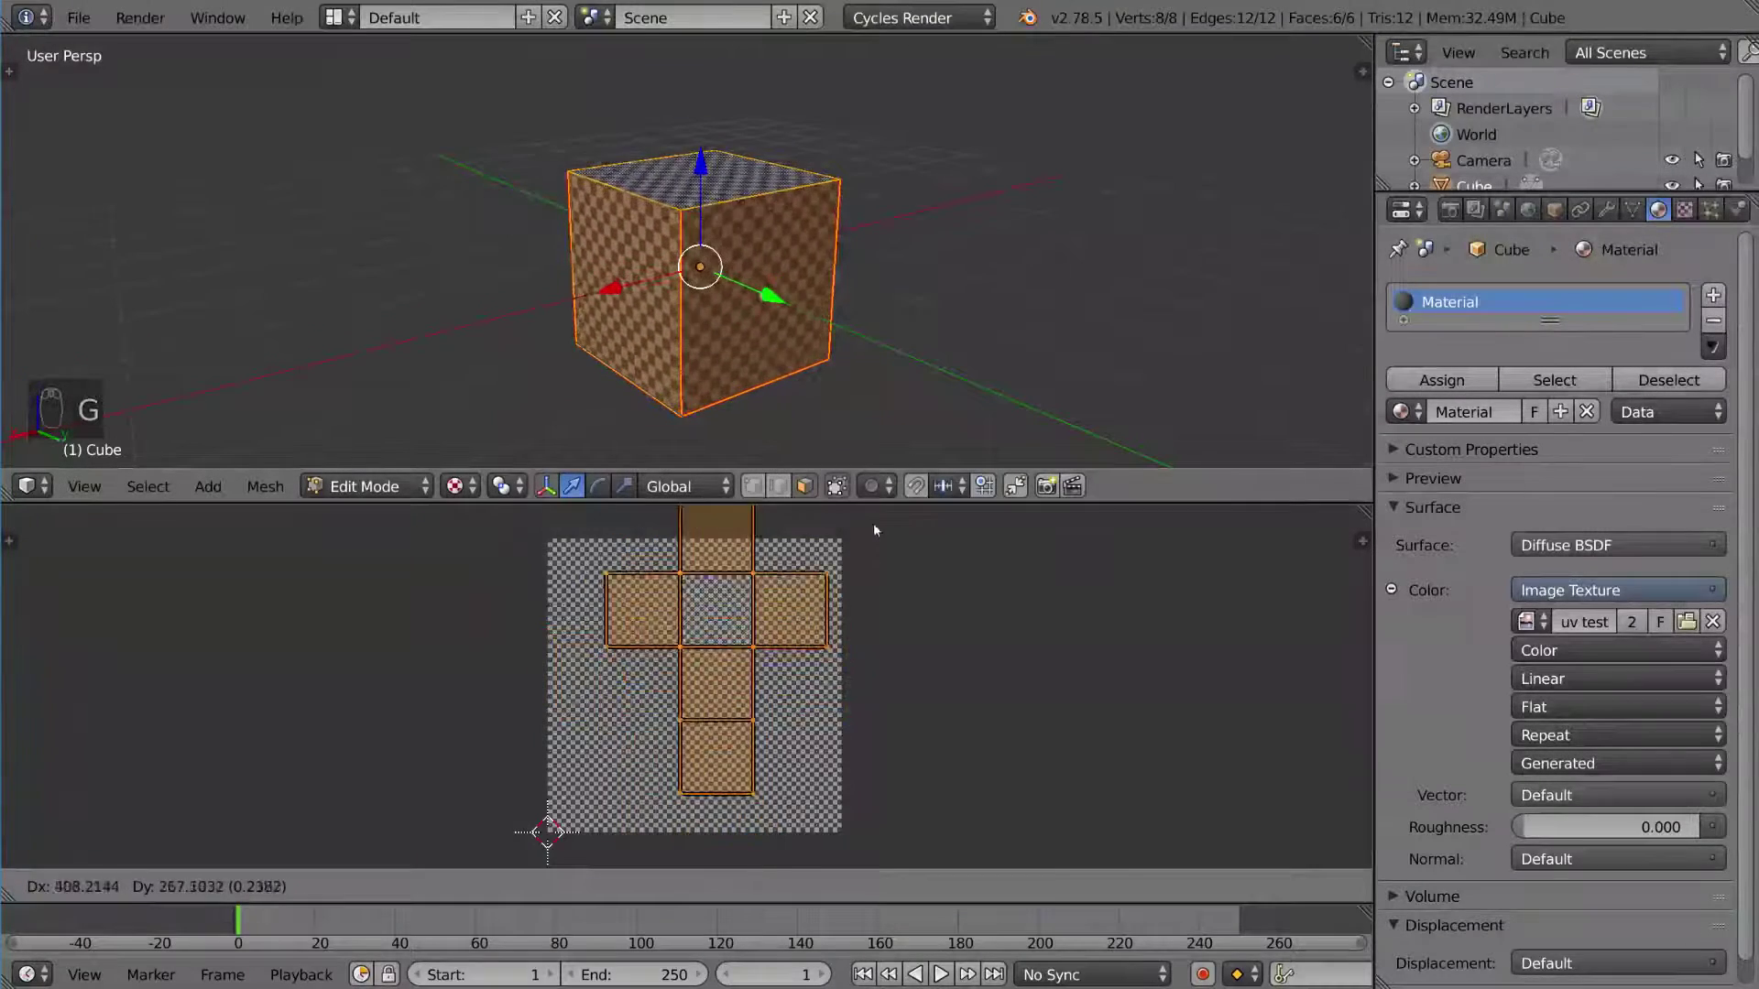
right_click(793, 555)
Box-select the uppermost edge of the UV cross and try moving it
scroll(749, 580, up, 2)
key(shift+space)
scroll(647, 727, up, 1)
key(shift+space)
middle_drag(704, 555, 715, 604)
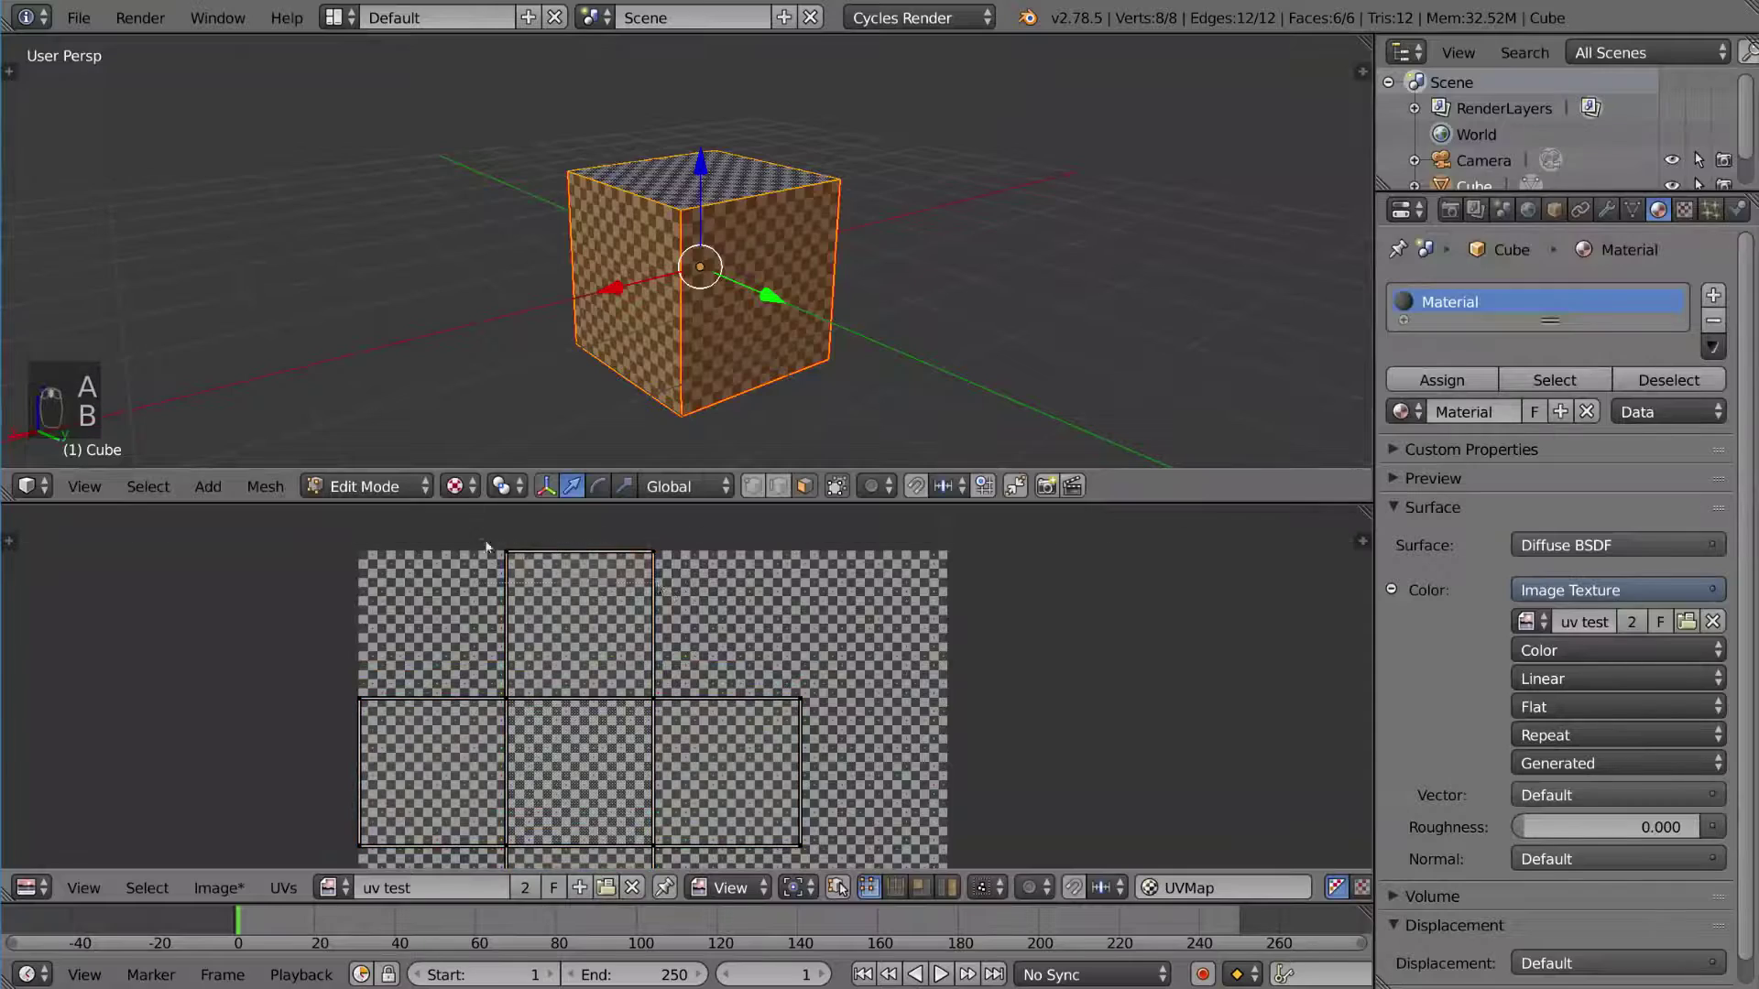
key(g)
scroll(679, 591, up, 5)
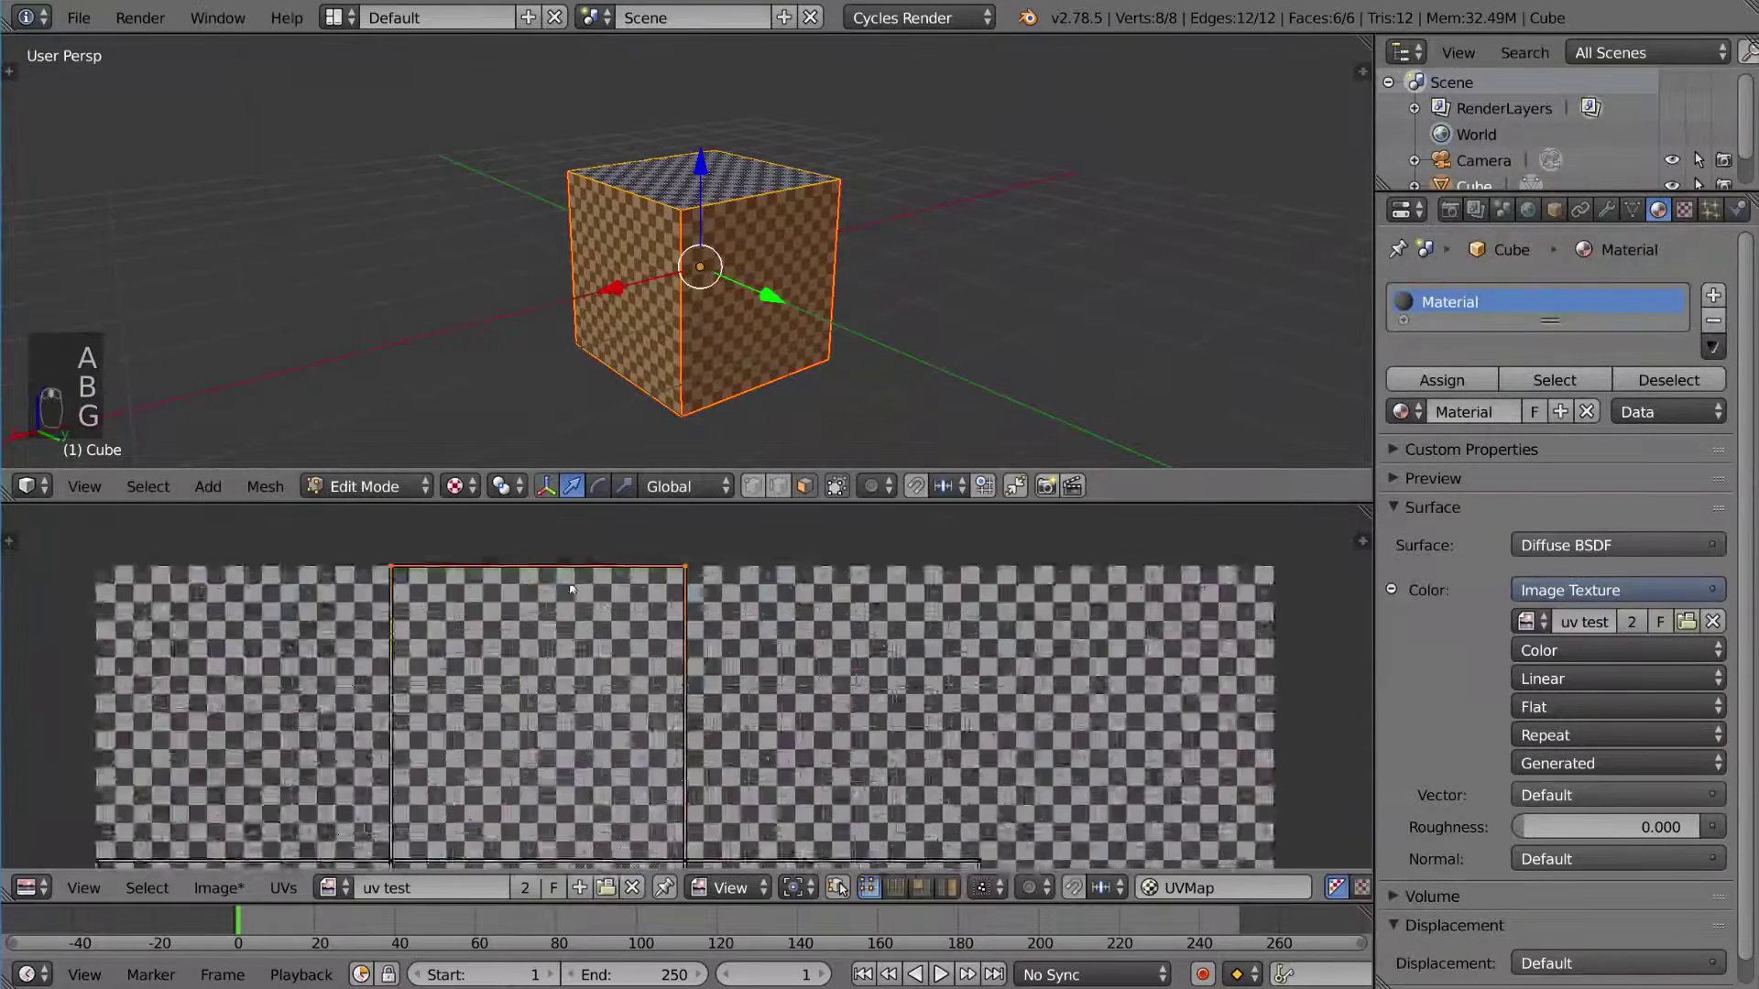
Select the whole UV layout, move it slightly down from the image's upper border and scale it down slightly
key(a)
key(a)
scroll(568, 662, up, 2)
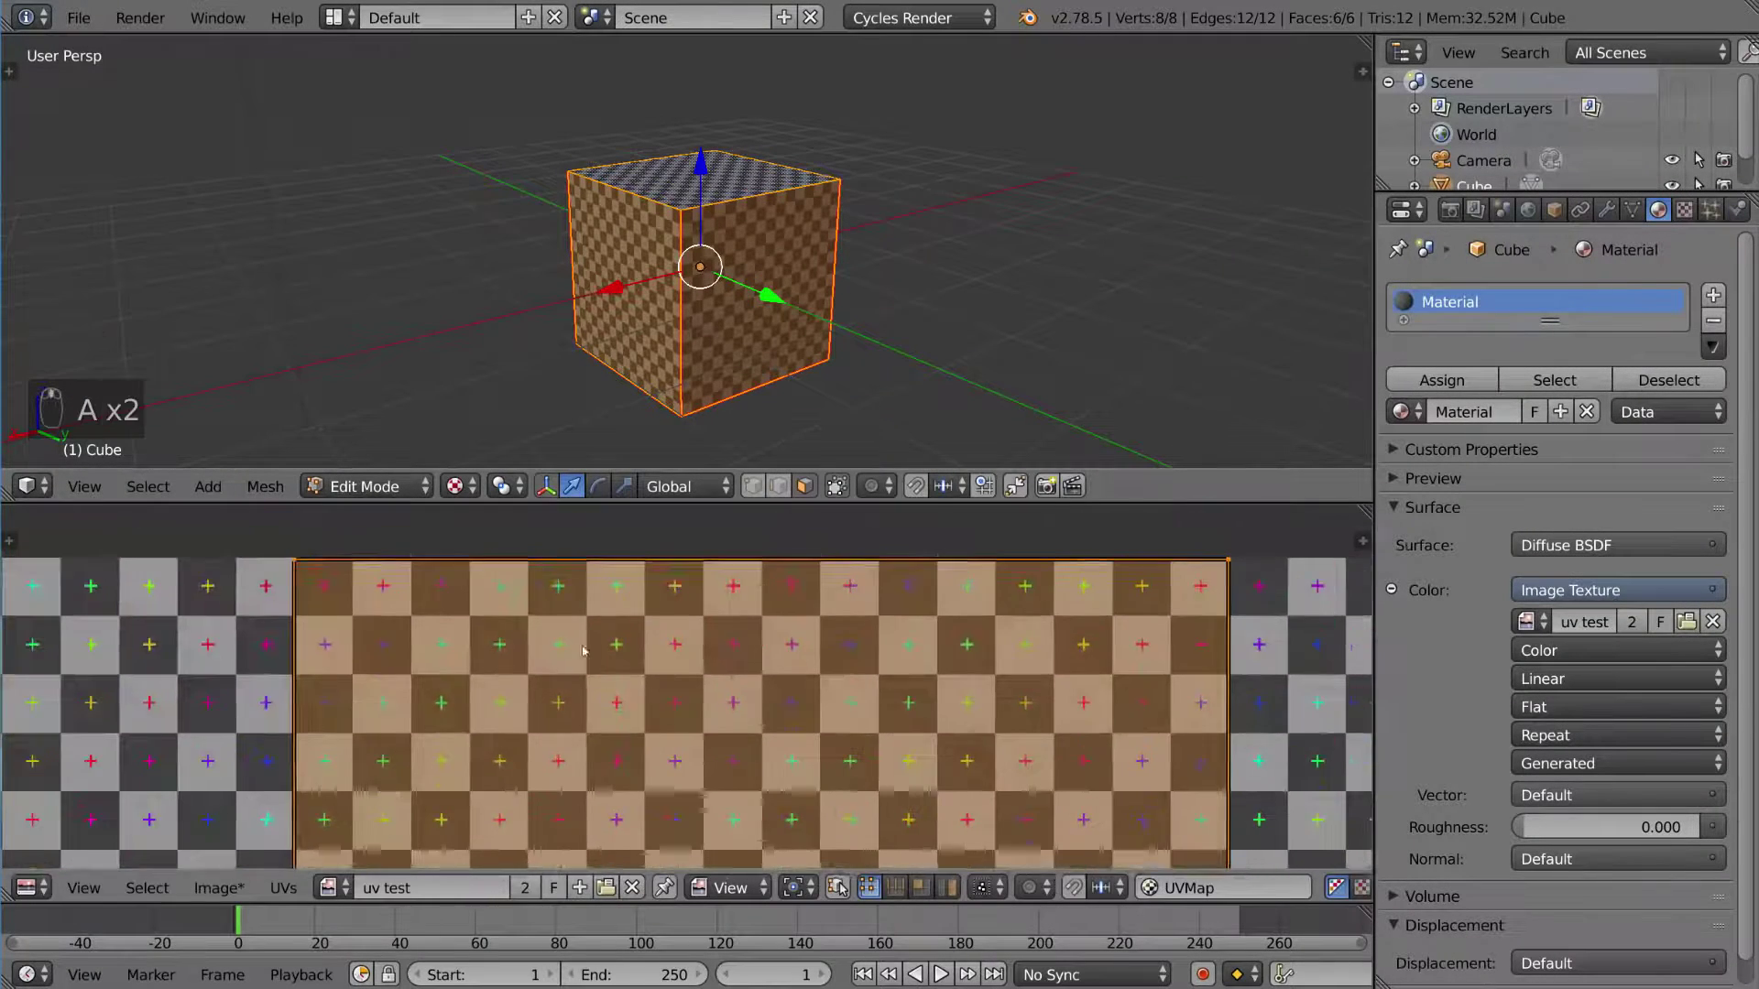
key(g)
click(550, 710)
key(s)
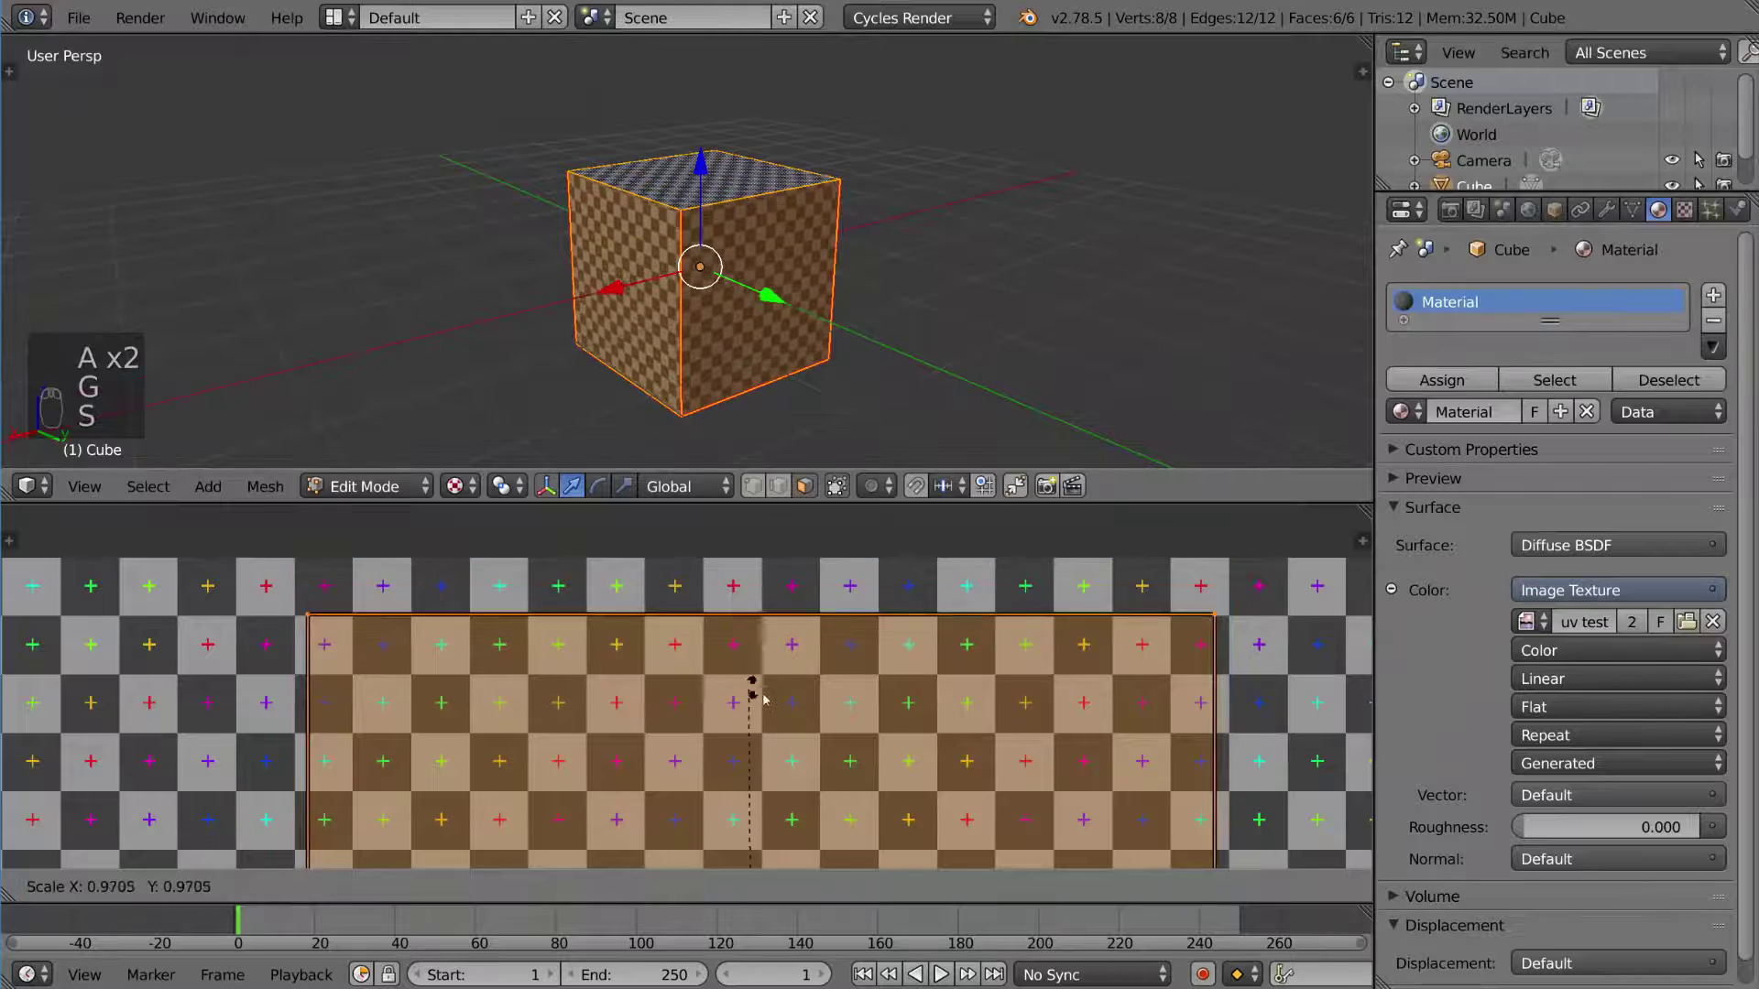
click(771, 744)
Move the scaled UV layout so its edges line up with the checker squares of the grid image
key(g)
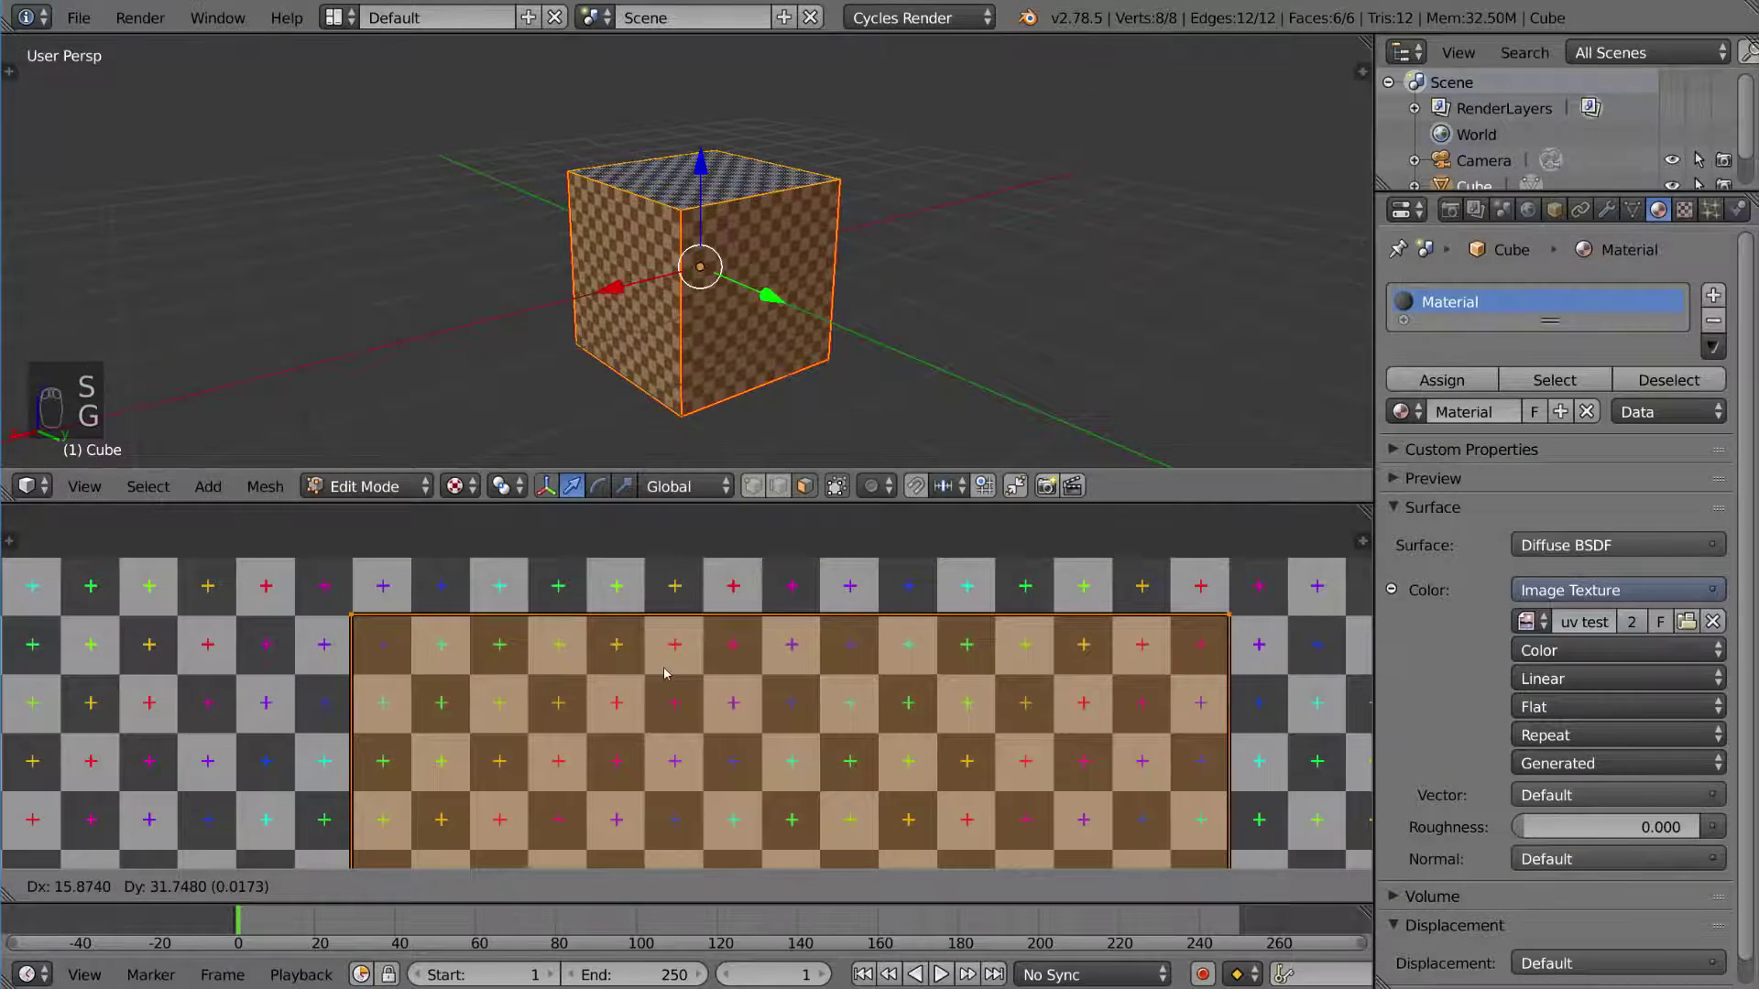
click(682, 676)
scroll(696, 678, down, 5)
scroll(812, 638, down, 6)
scroll(738, 696, up, 3)
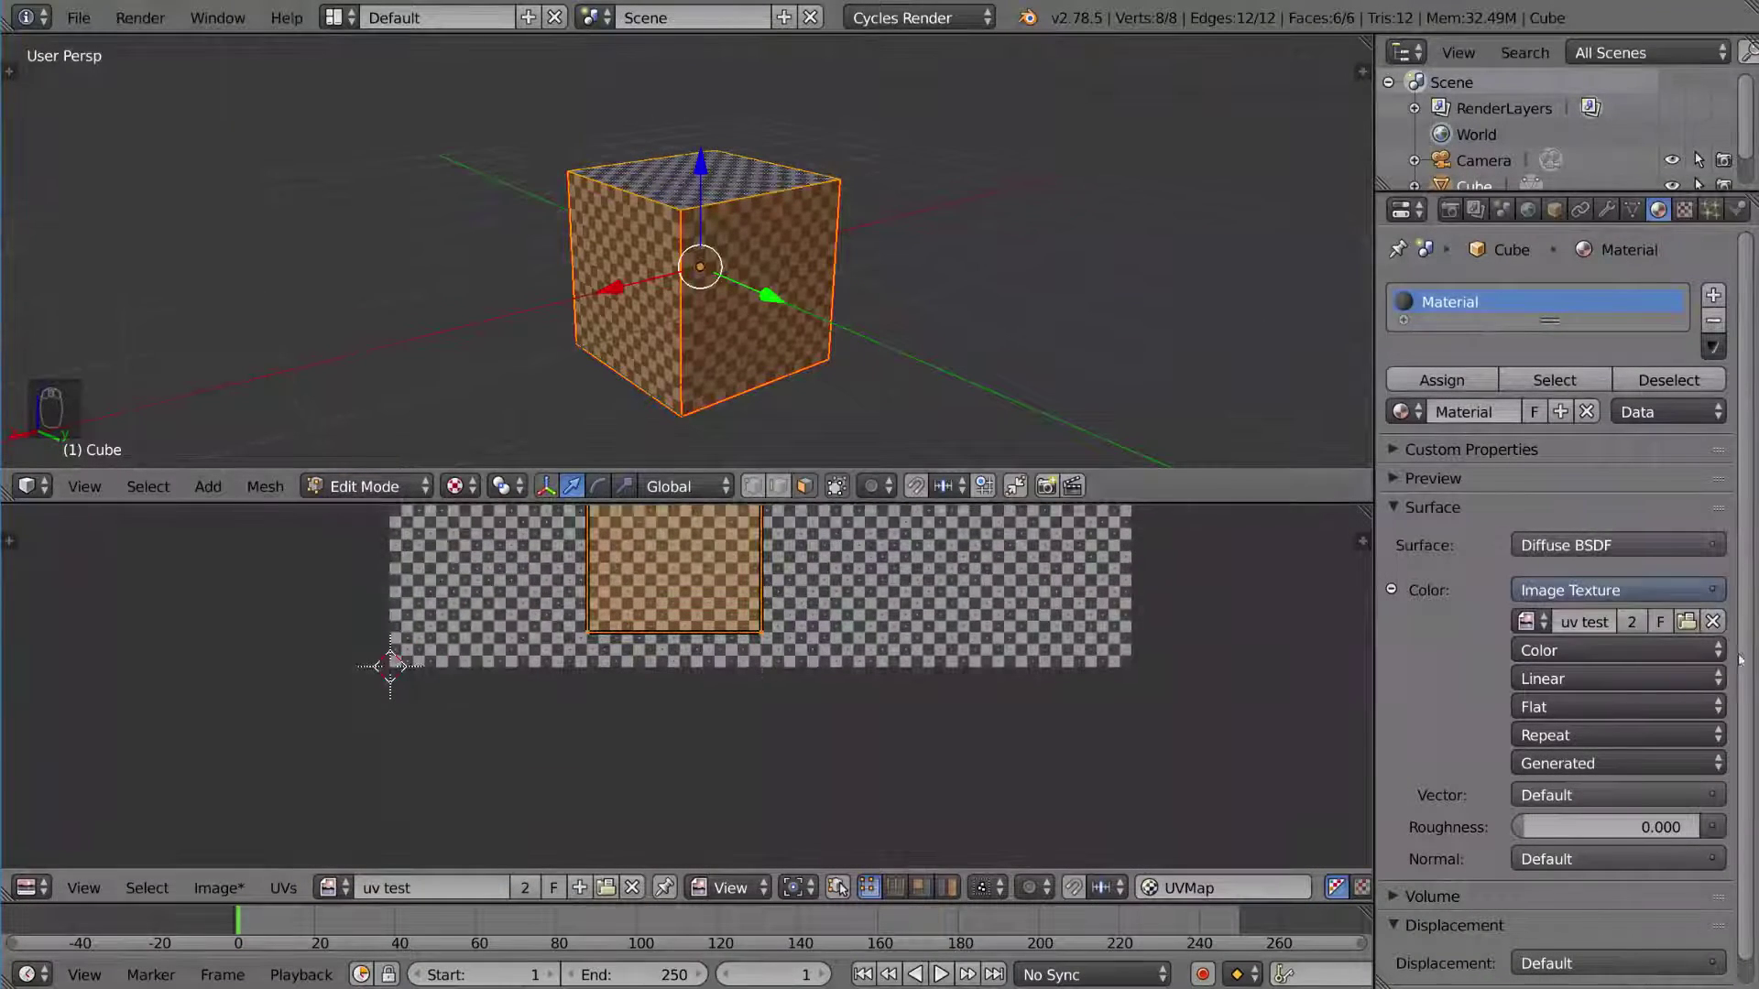